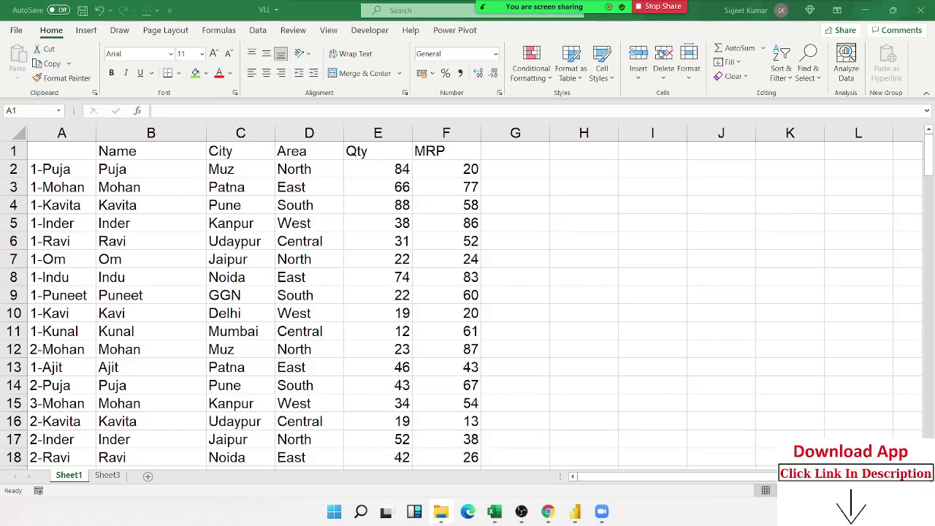
Show the meeting reactions panel from the meeting's extra options.
mouse_move(512, 8)
click(854, 16)
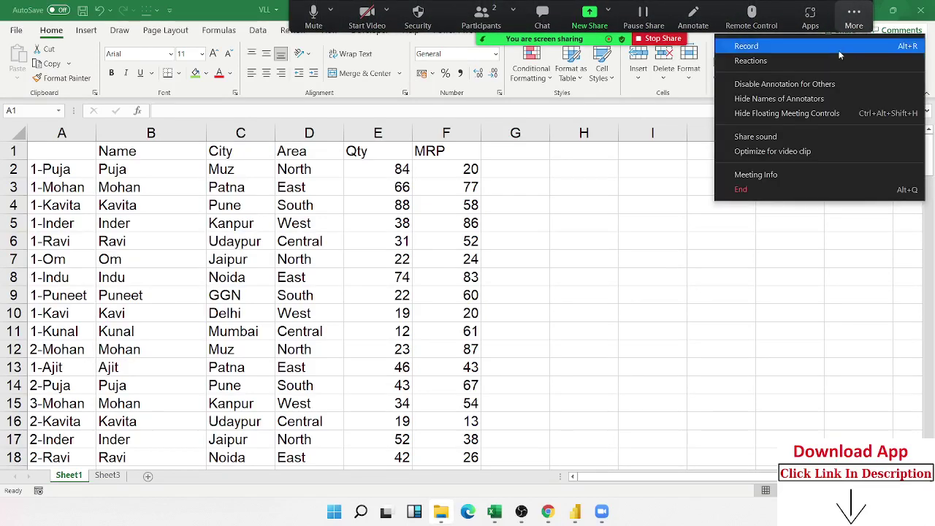
click(753, 58)
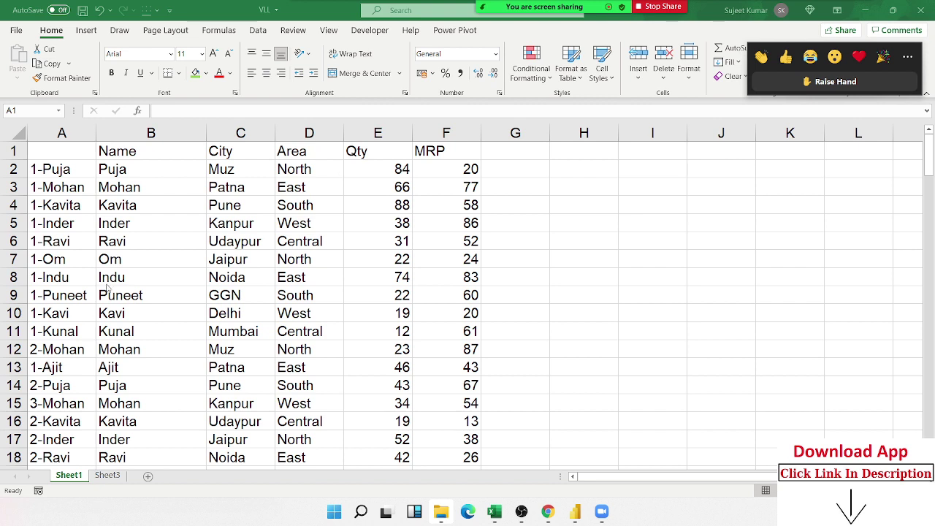
Clear and delete the numbered key column A so Name moves into column A.
click(62, 133)
key(Delete)
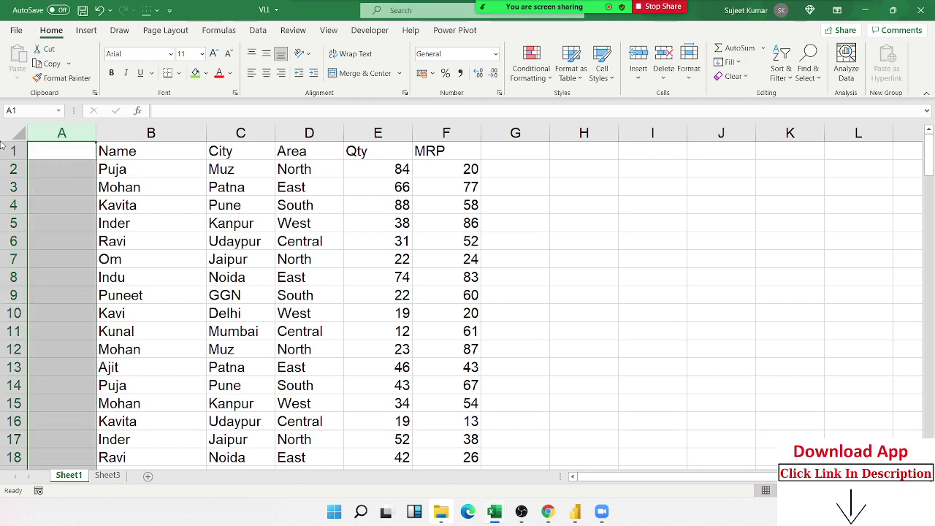
key(ctrl+minus)
click(64, 174)
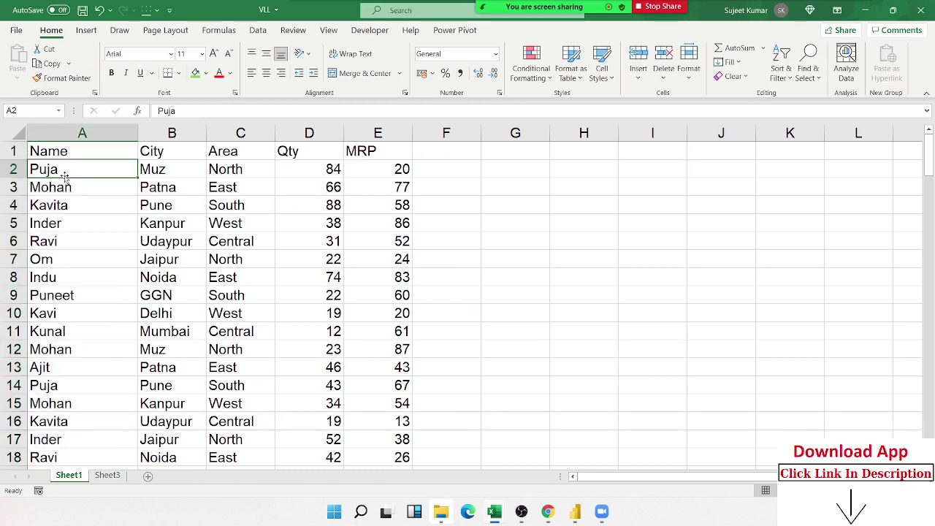
click(44, 386)
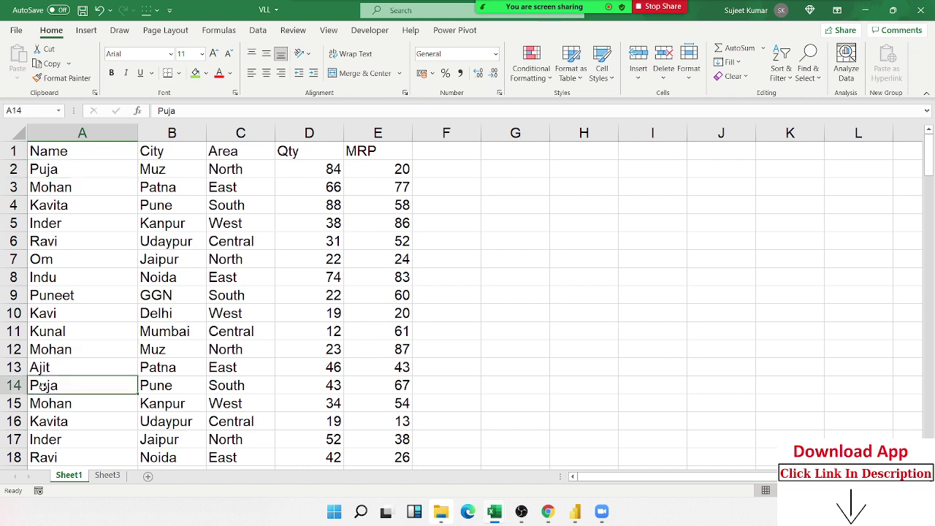
click(524, 199)
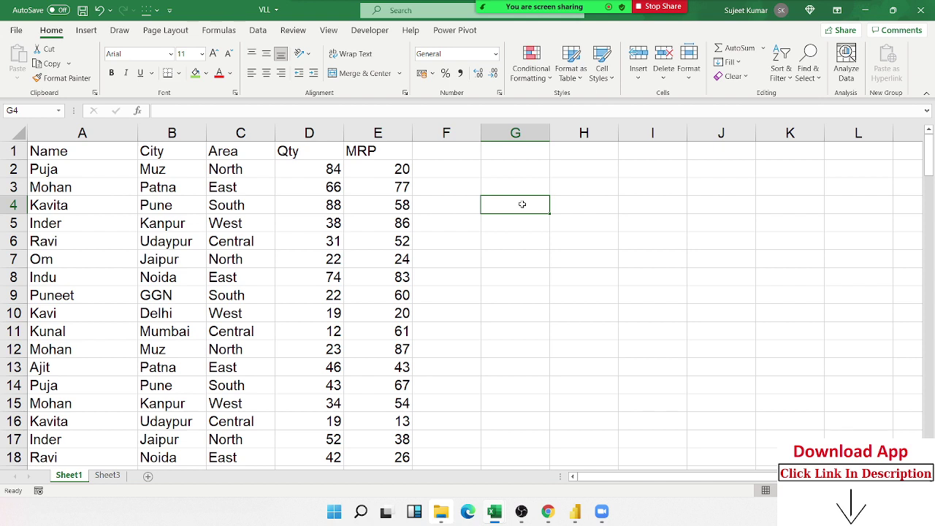
mouse_move(493, 20)
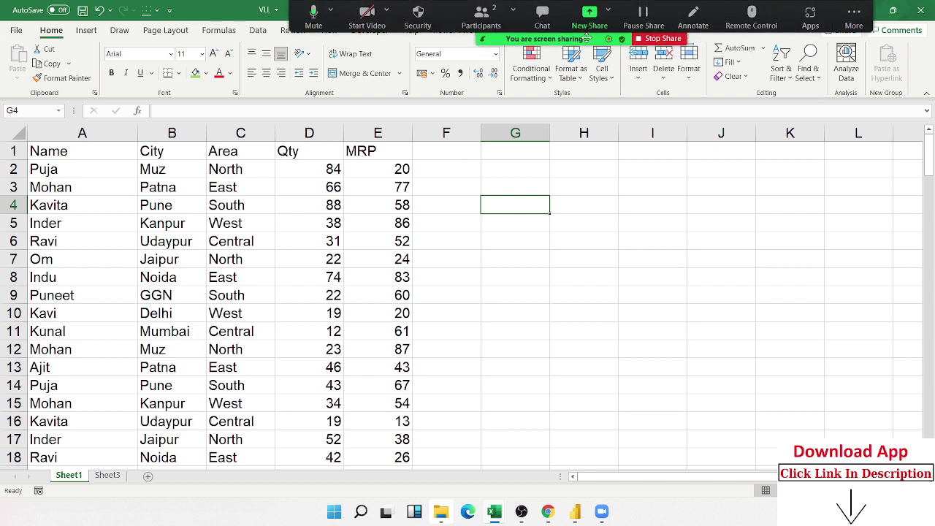
click(317, 10)
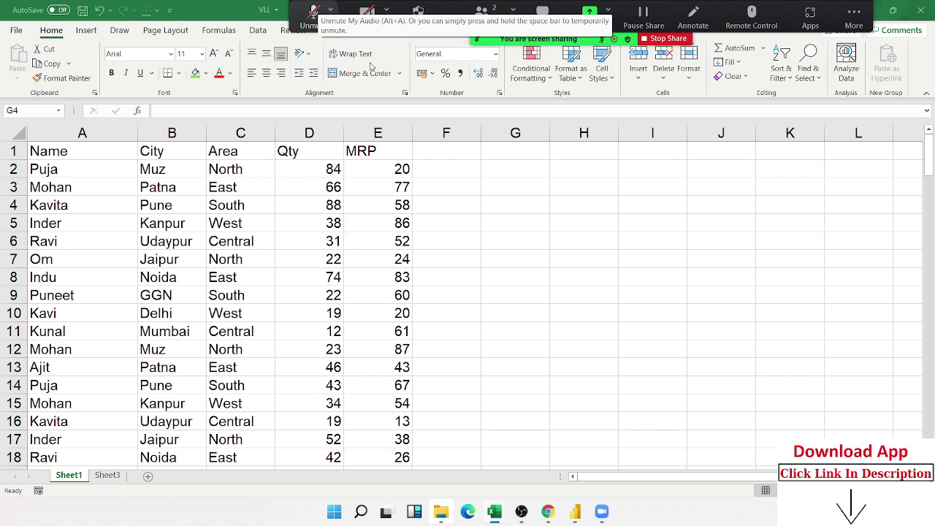
click(496, 9)
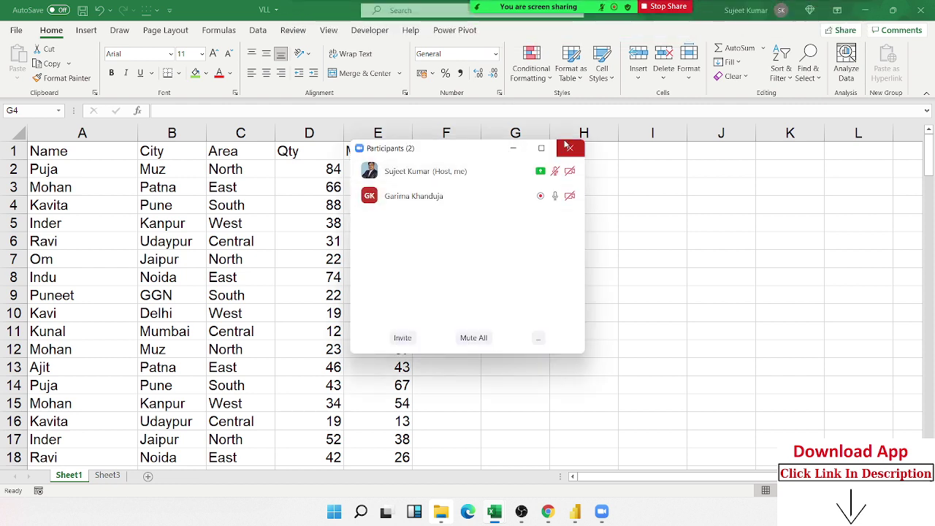
click(570, 149)
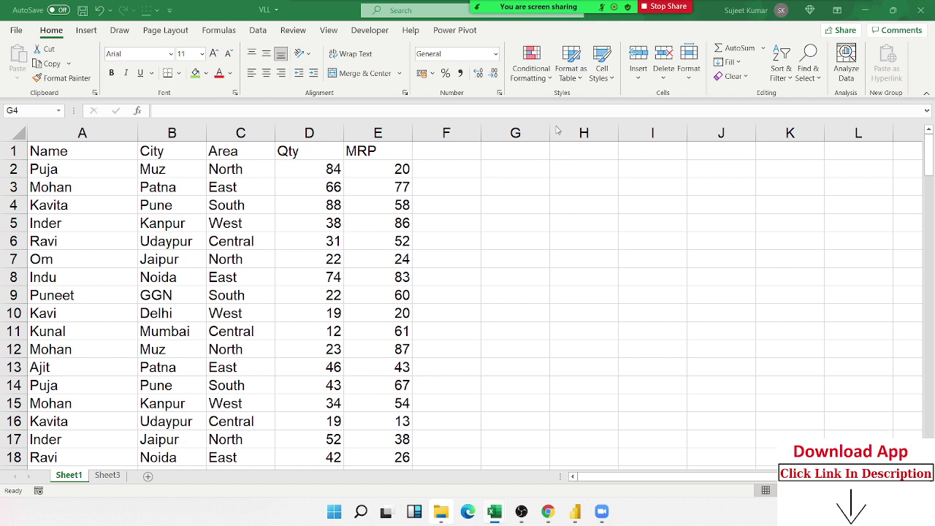
mouse_move(369, 6)
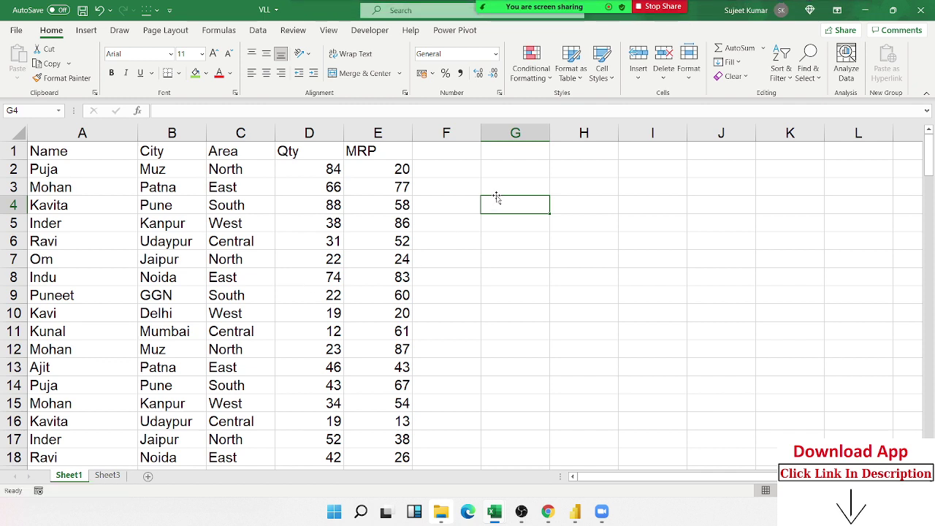
Enter Puja in G3 as the lookup name.
click(516, 183)
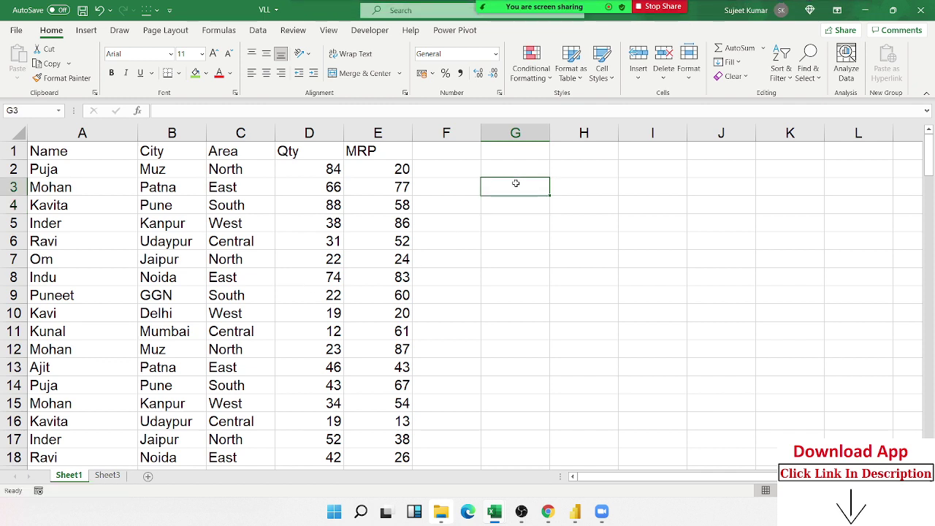
text(Puja)
key(Return)
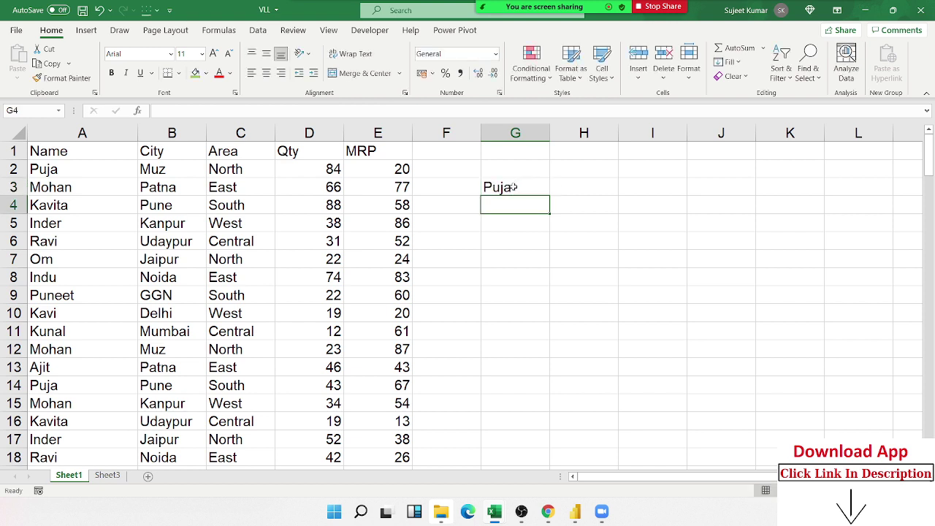
Copy the header row A1:E1 (Name to MRP) into G5:K5.
key(Left)
key(Left)
key(ctrl+Up)
key(ctrl+shift+Left)
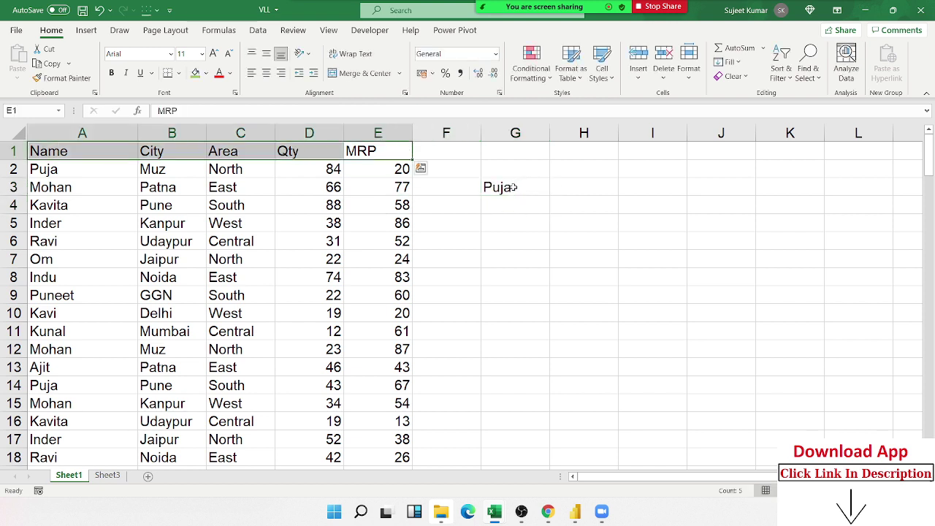
key(ctrl+c)
click(519, 224)
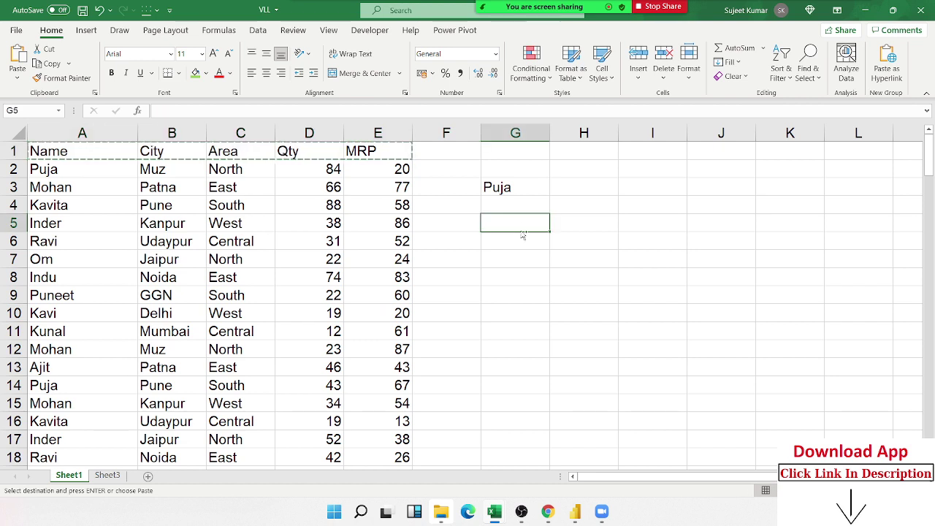
key(ctrl+v)
key(ctrl)
key(ctrl)
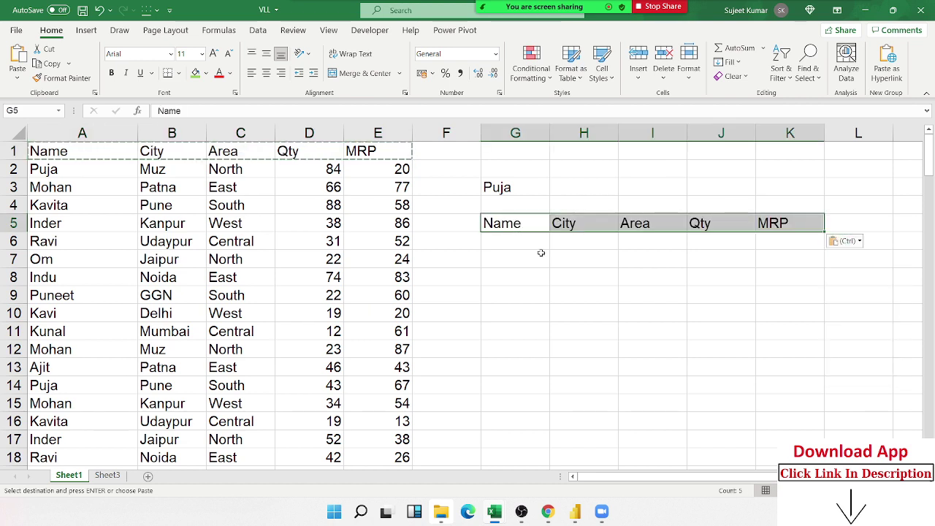
Select G6, the first cell beneath the pasted Name header.
click(538, 254)
click(527, 245)
click(521, 254)
click(515, 242)
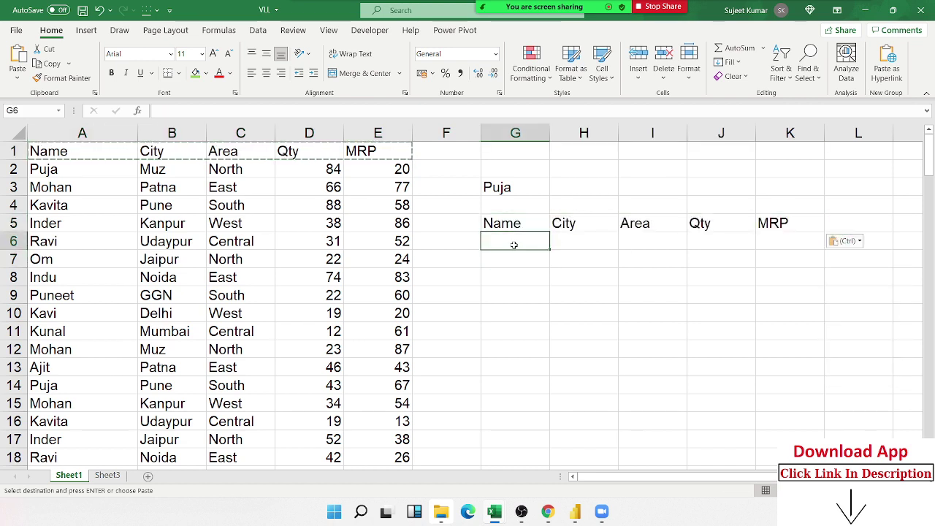
Start a FILTER formula in G6 with the data array A1:E139.
text(=fi)
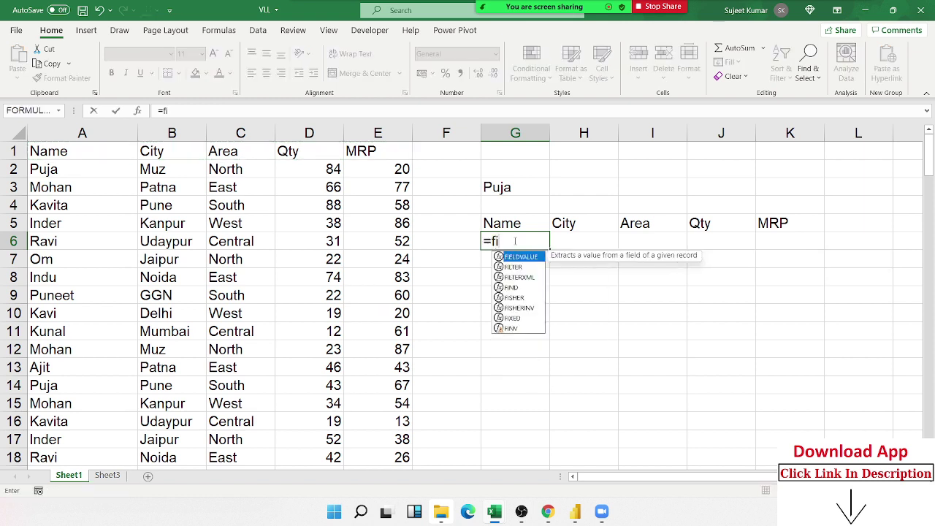
text(l)
key(Tab)
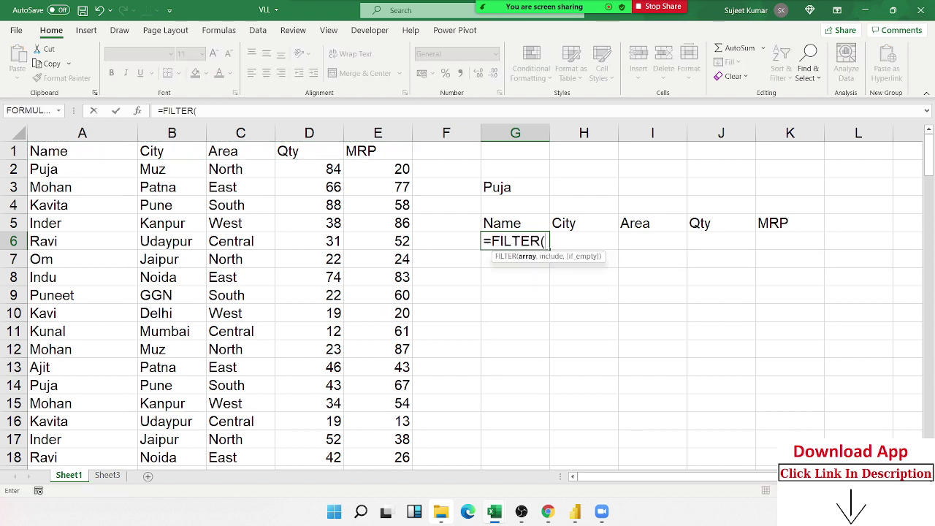
key(Left)
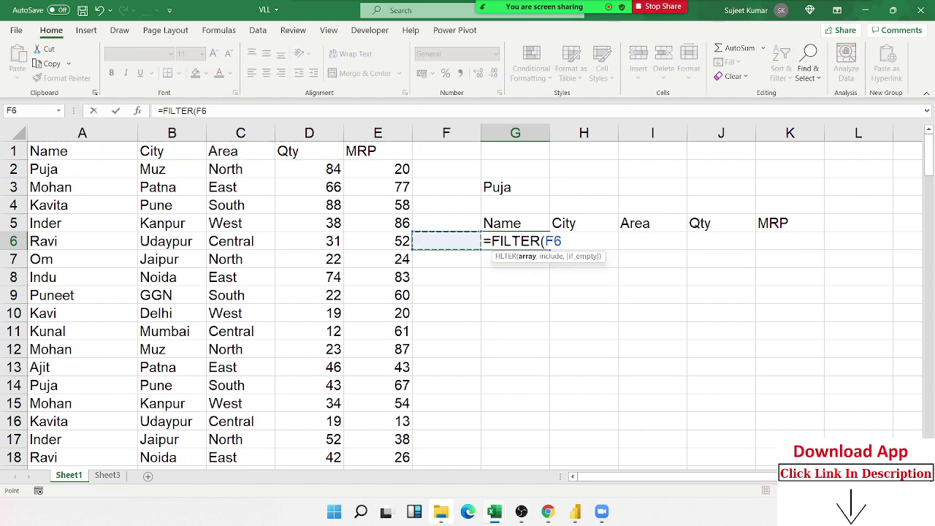
key(Left)
key(Left)
key(Left)
key(Left)
key(ctrl+Up)
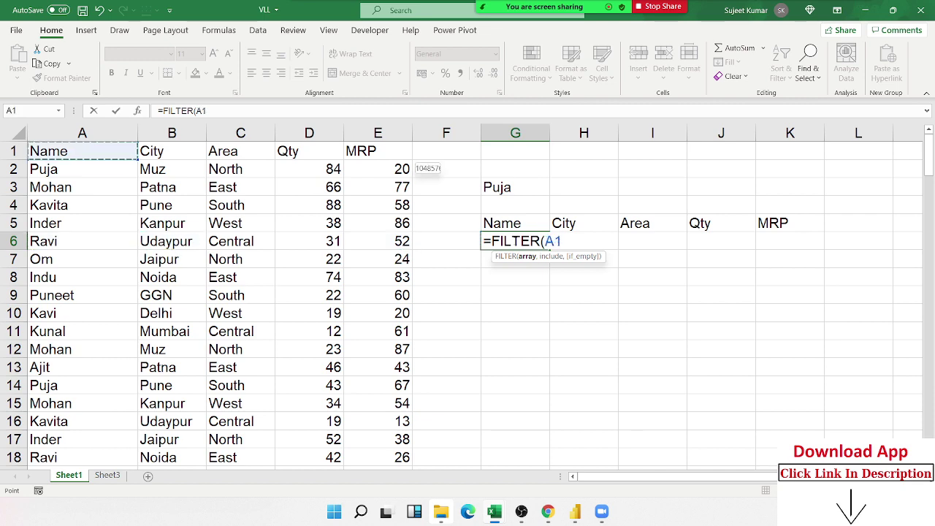
key(ctrl+shift+Right)
key(ctrl+shift+Down)
text(:E139,)
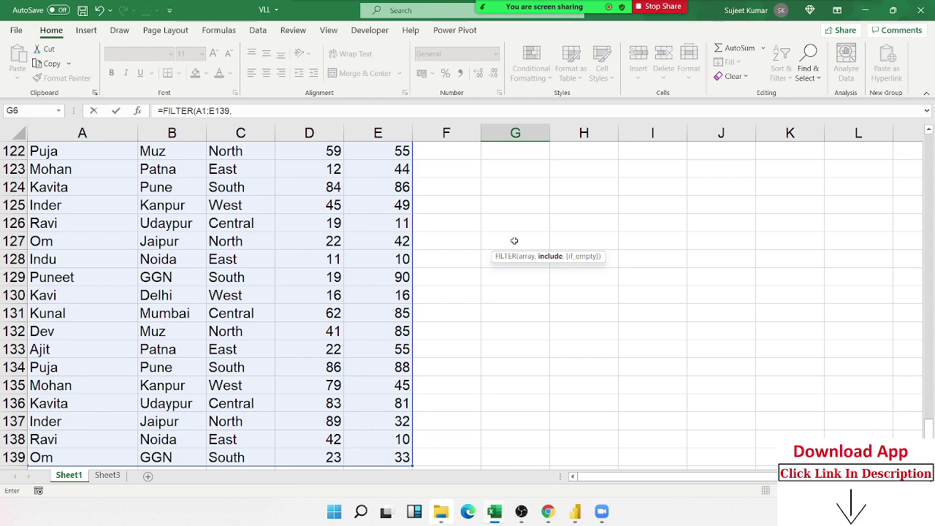
Add the criterion A1:A139=G3 and commit the FILTER formula to list Puja's rows.
key(Up)
key(Up)
key(Up)
key(Up)
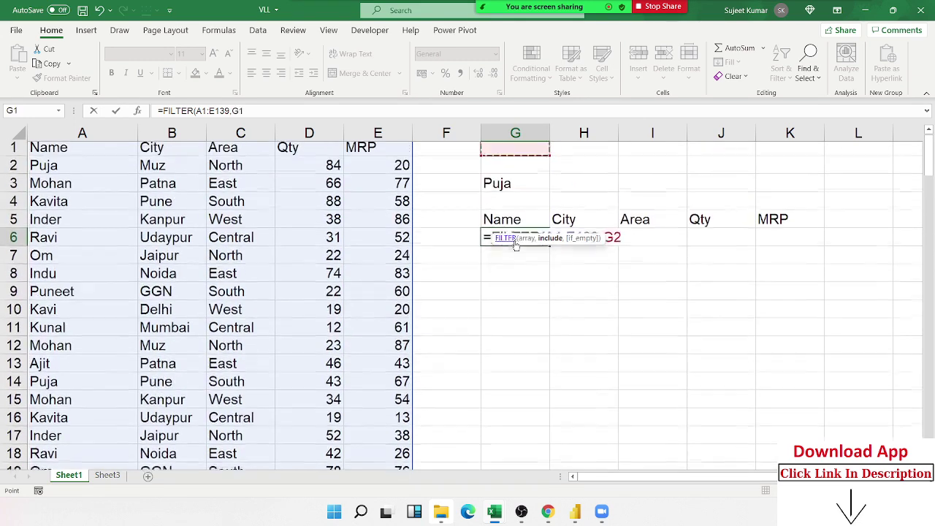
key(Left)
key(Home)
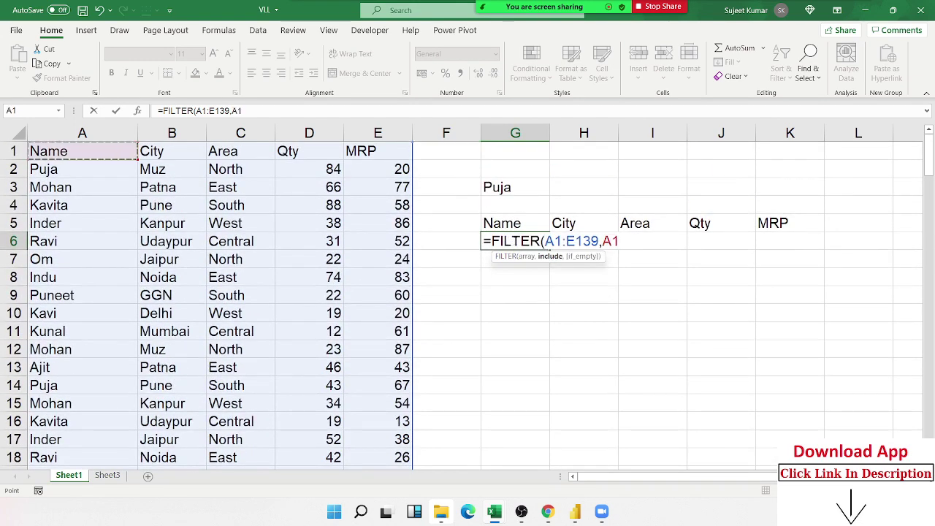
key(ctrl+shift+Down)
text(:A139=)
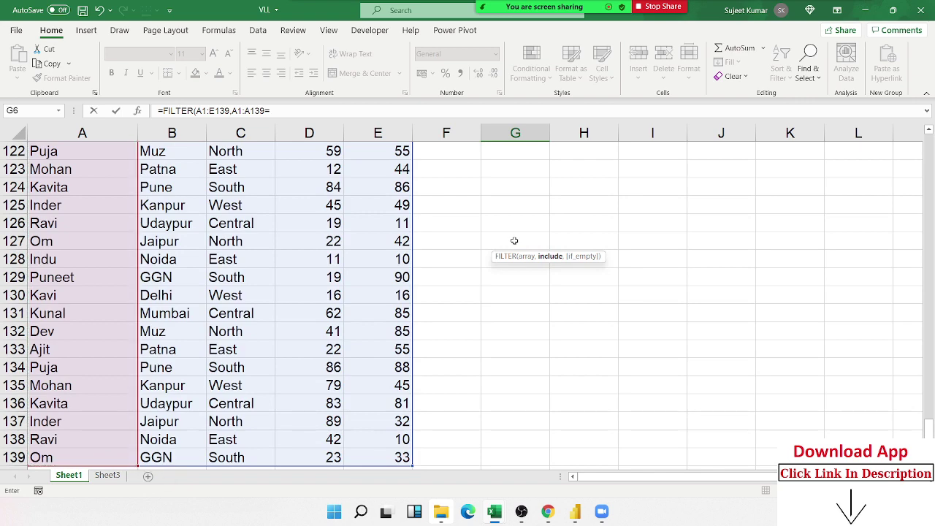
key(Up)
key(Up)
key(Up)
key(Up)
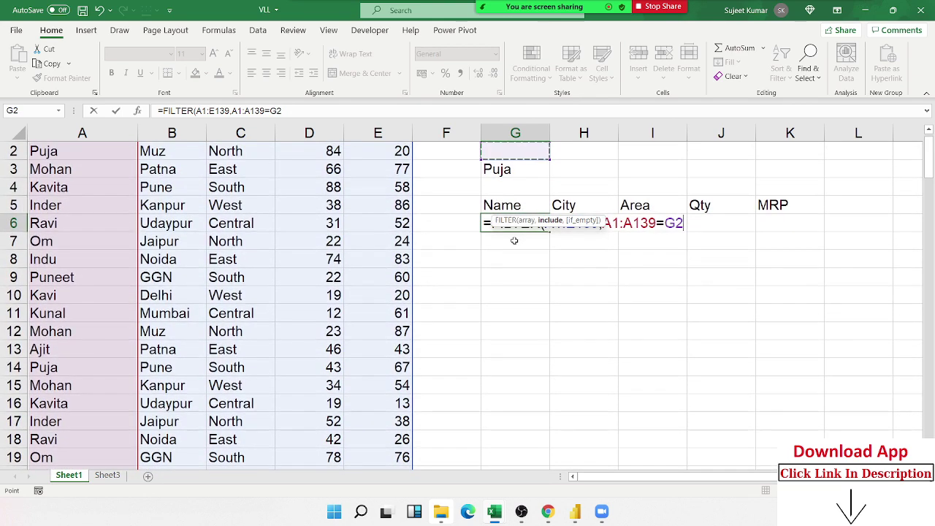
key(Down)
key(Return)
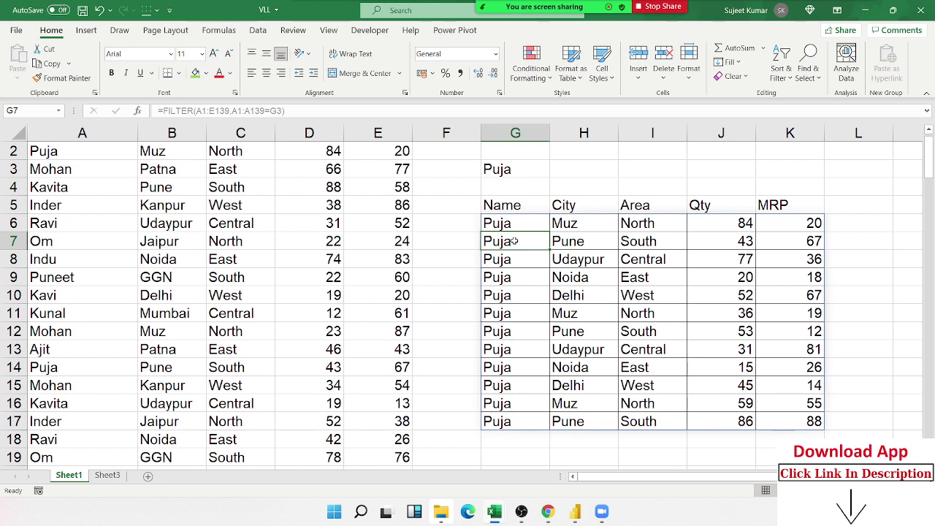
Change the lookup name in G3 to dev so the table spills ten Dev records.
key(Up)
key(Up)
key(Up)
key(Up)
text(de)
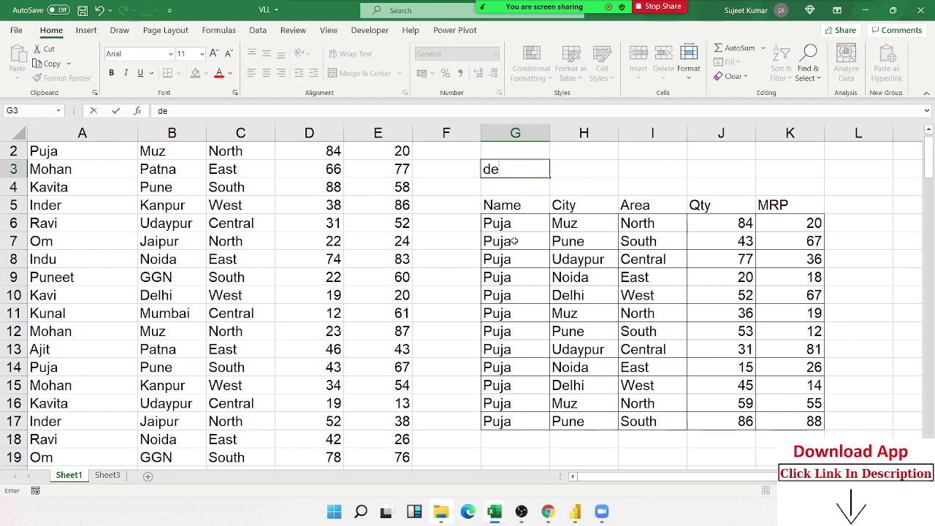
text(v)
key(Return)
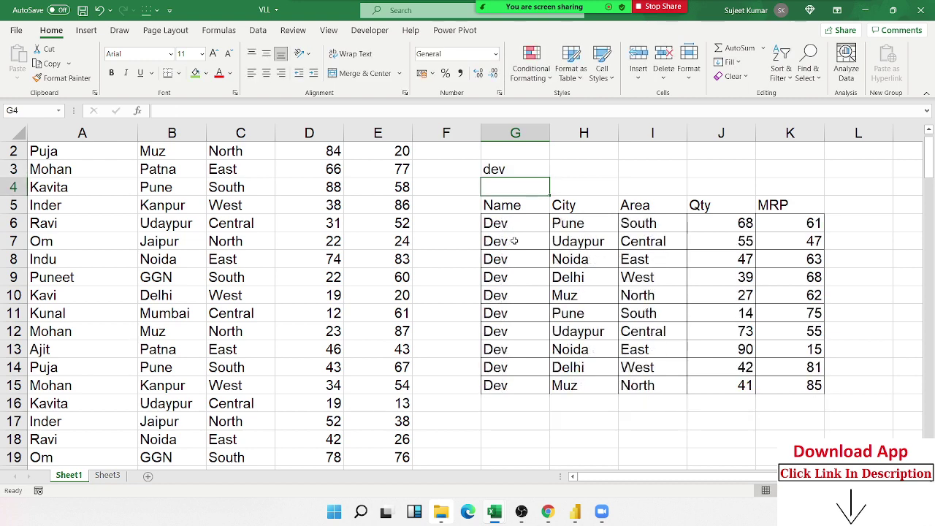
key(Down)
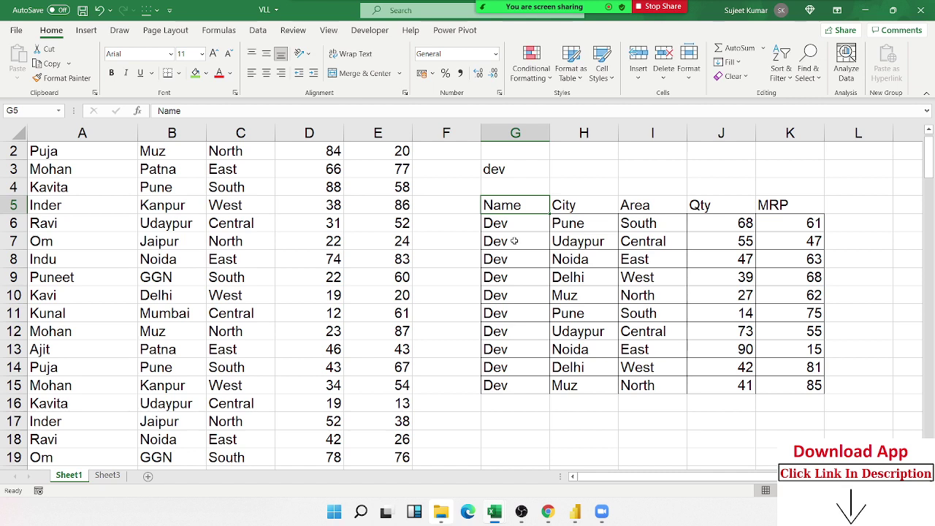
key(Down)
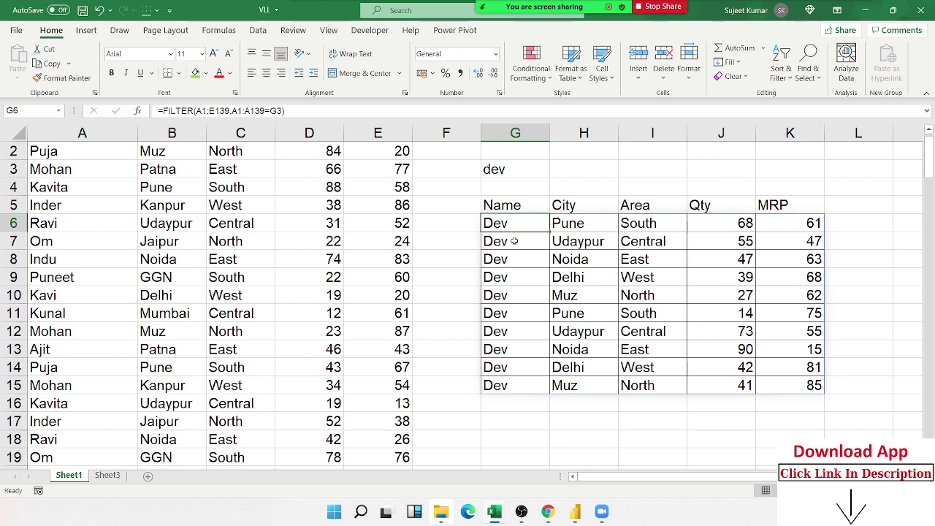
Select the Dev result block under the lookup headers and clear it.
key(Down)
key(Up)
key(Up)
key(Down)
key(ctrl+shift+Right)
key(ctrl+shift+Down)
key(Delete)
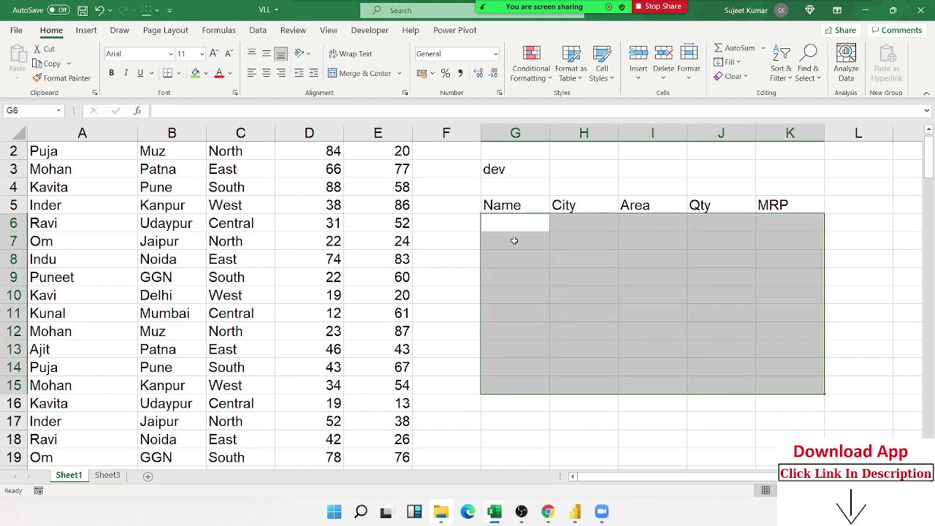
key(Up)
Insert a blank column before the Name column, shifting the data to B–F.
key(Left)
key(Home)
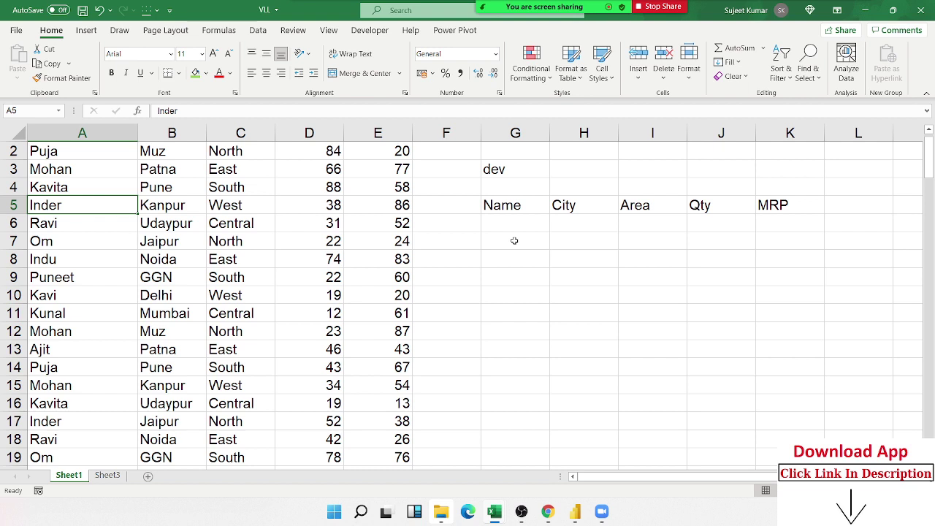
click(488, 219)
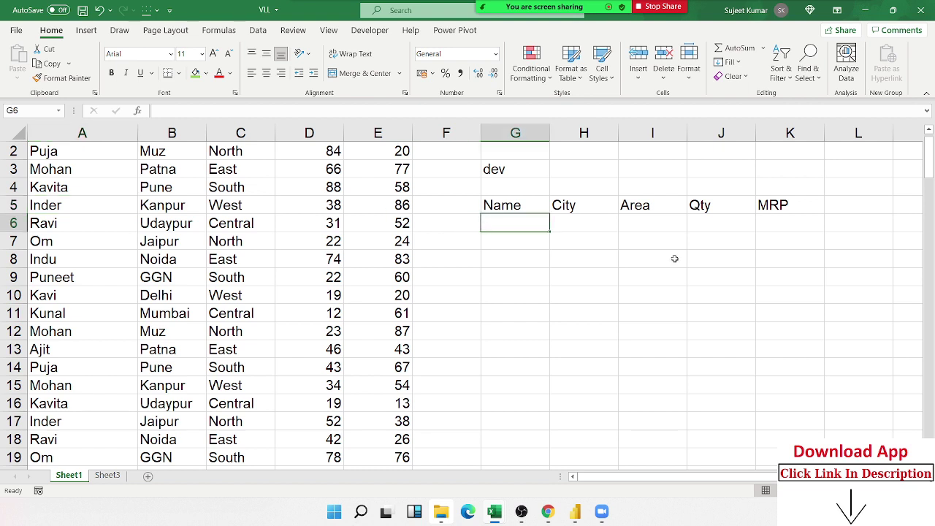
text(=)
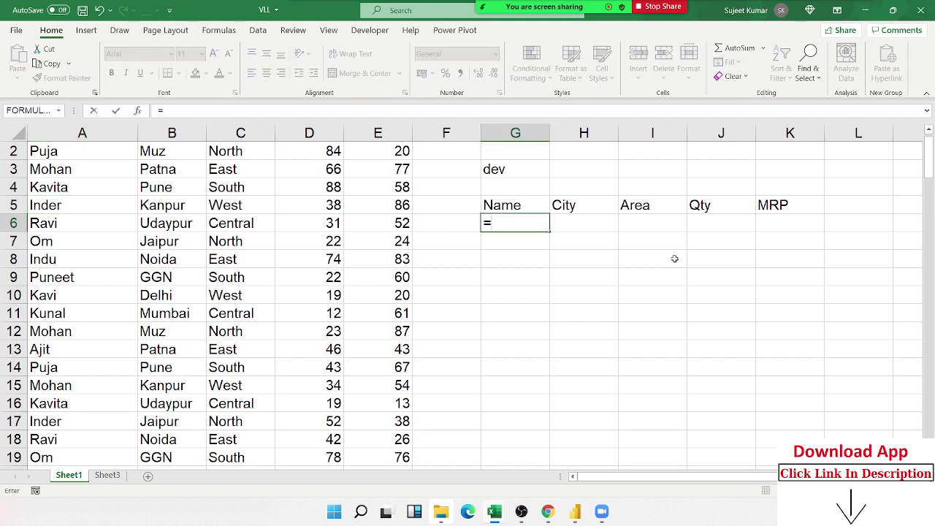
key(Escape)
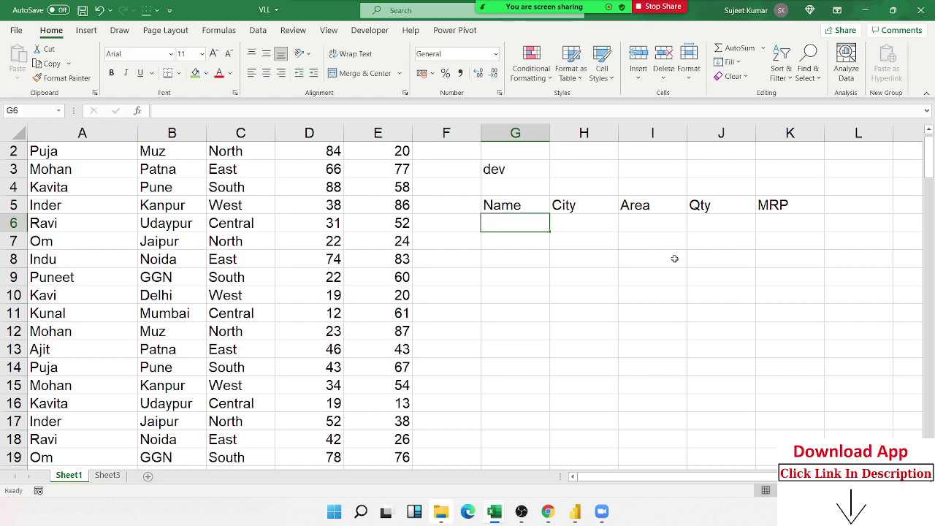
key(Left)
key(Left)
key(ctrl+Left)
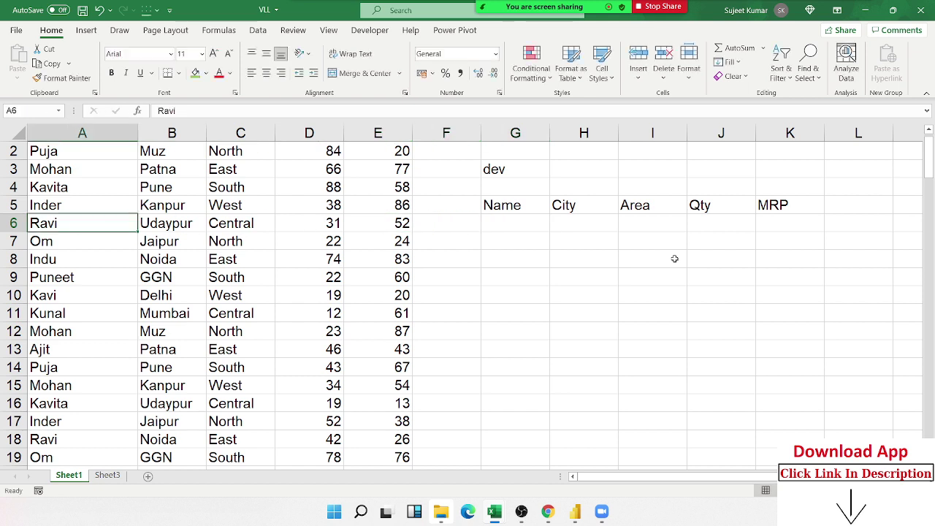
key(ctrl+space)
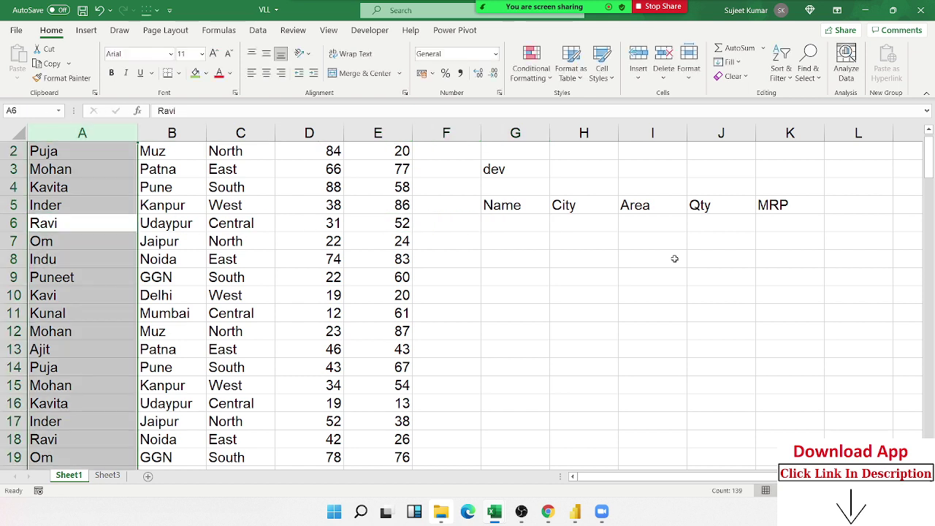
key(ctrl+shift+plus)
Enter =COUNTIF(B:B,B2) in A2 to count the name in B2.
key(Up)
key(Up)
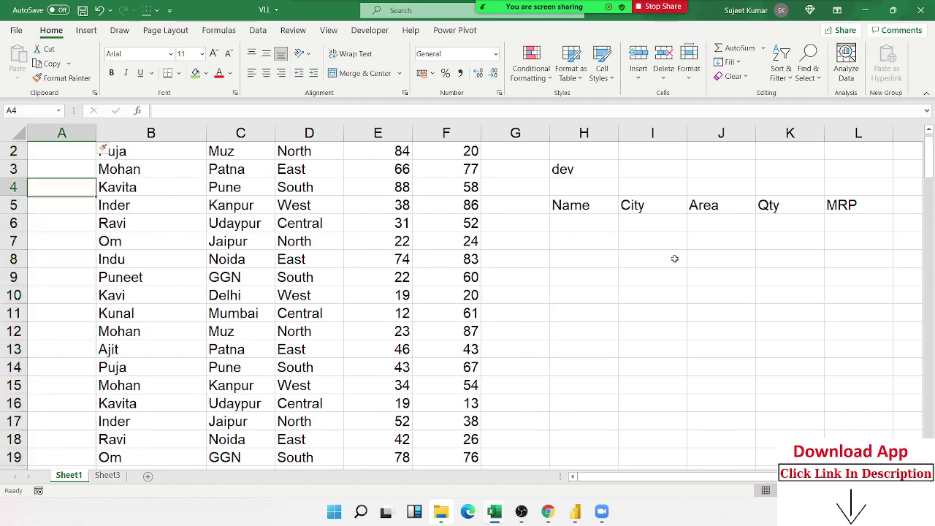
key(Up)
key(Up)
key(Up)
key(Down)
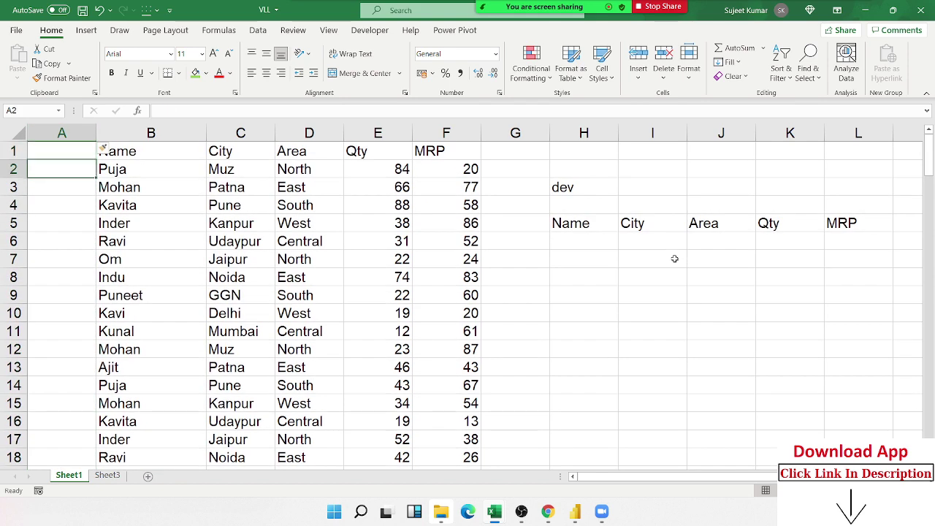
text(=coun)
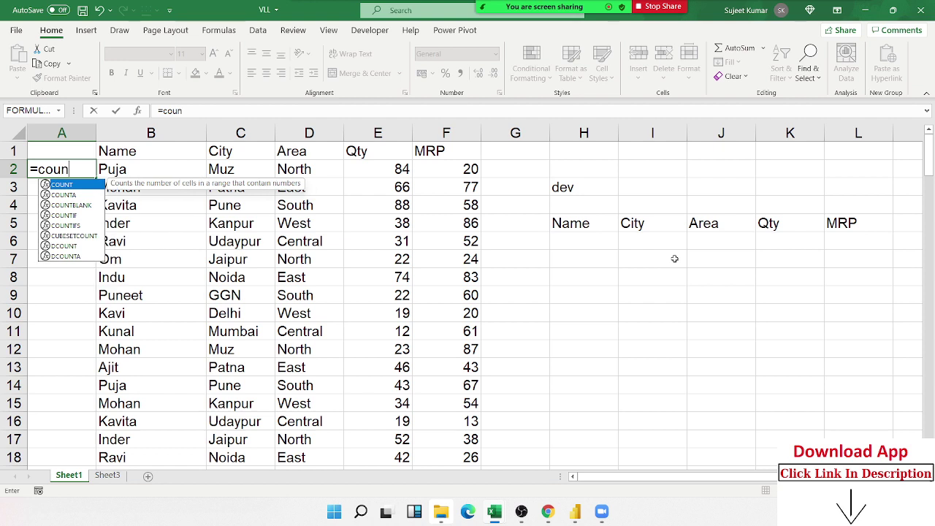
text(t)
key(Down)
key(Down)
key(Down)
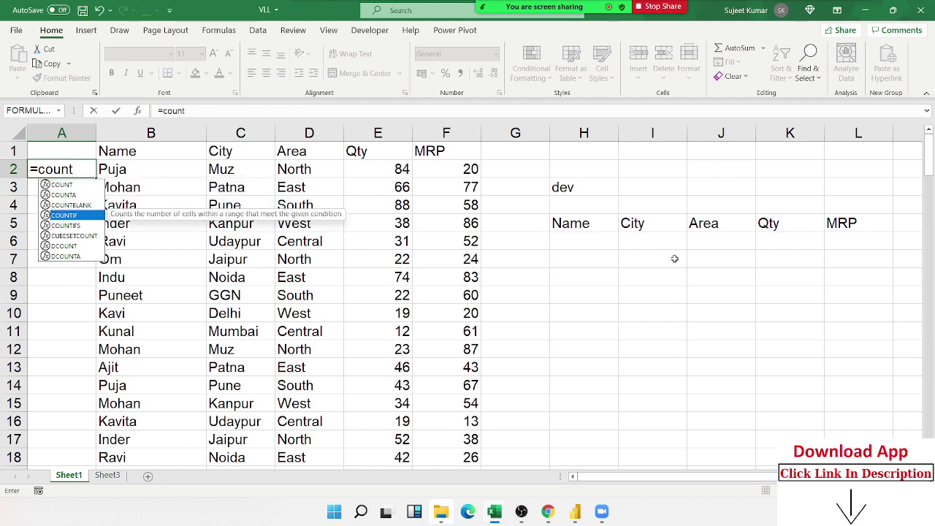
key(Tab)
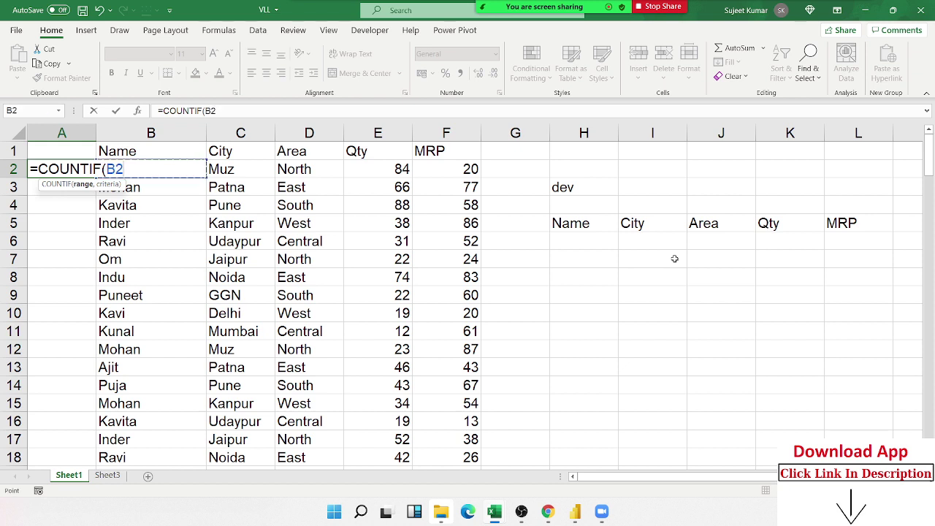
key(ctrl+space)
text(,)
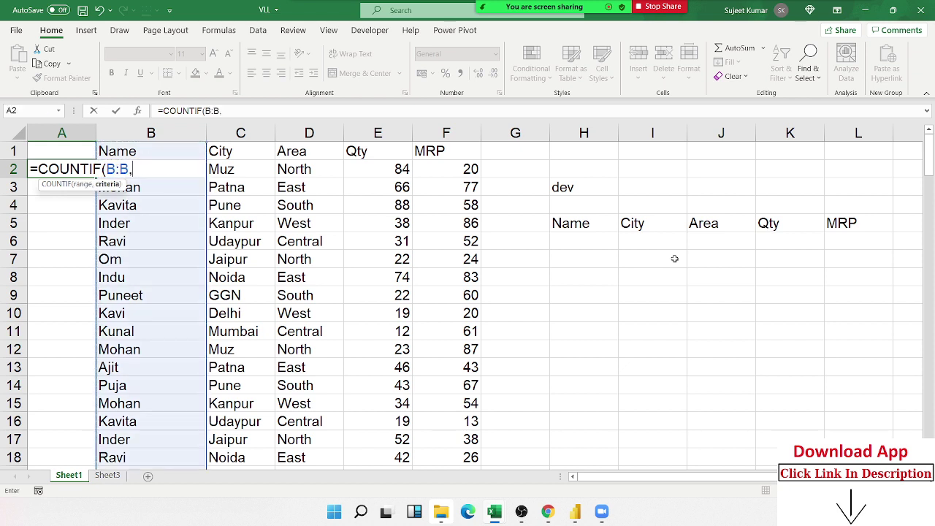
key(Right)
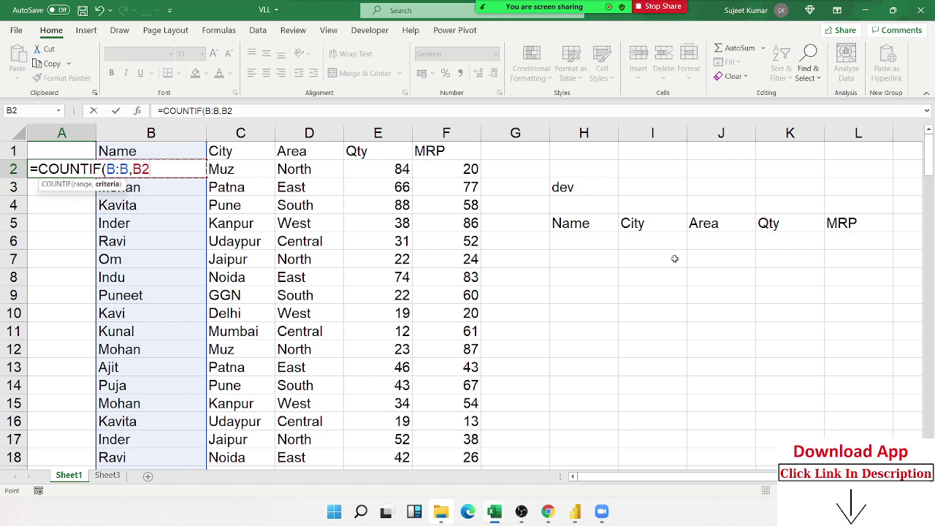
key(Return)
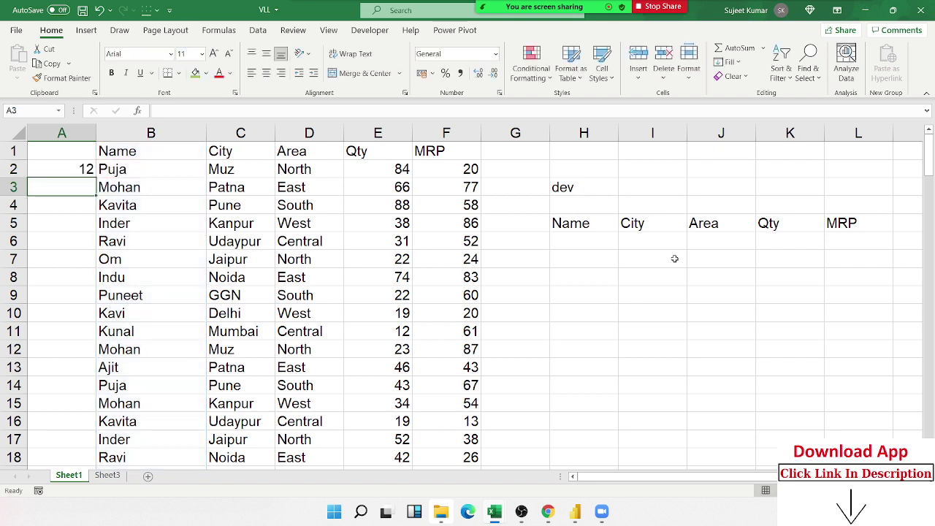
key(Up)
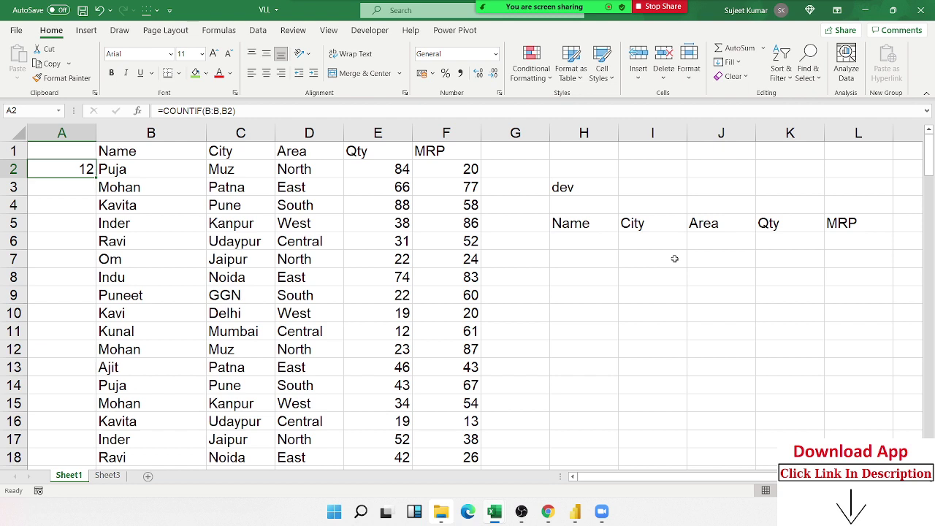
Number Puja's occurrences manually: 1 in A2, 2 in A14, 3 in A26.
text(1)
key(Return)
key(Return)
key(Return)
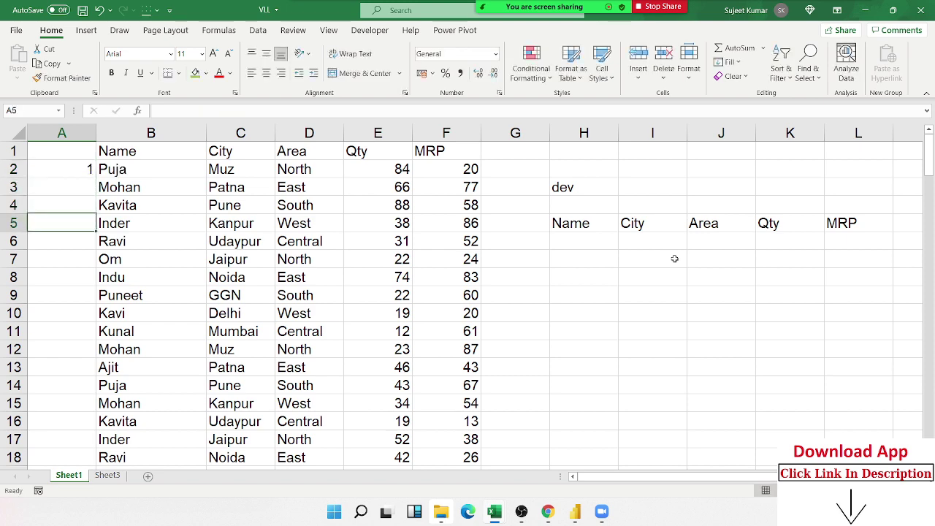
key(Return)
key(Return)
key(Return)
key(Return)
key(Return)
key(Return)
key(Return)
key(Return)
key(Return)
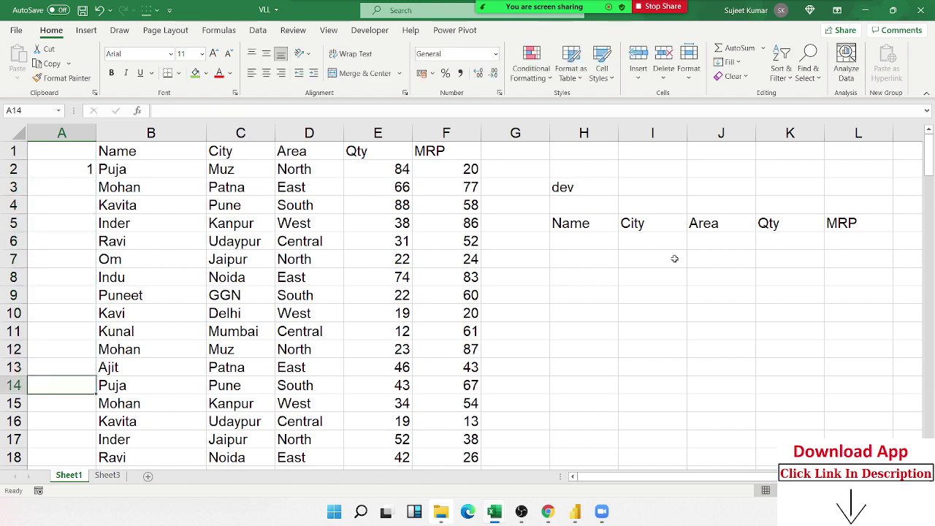
text(2)
key(Return)
key(Return)
key(Return)
key(Return)
key(Return)
key(Return)
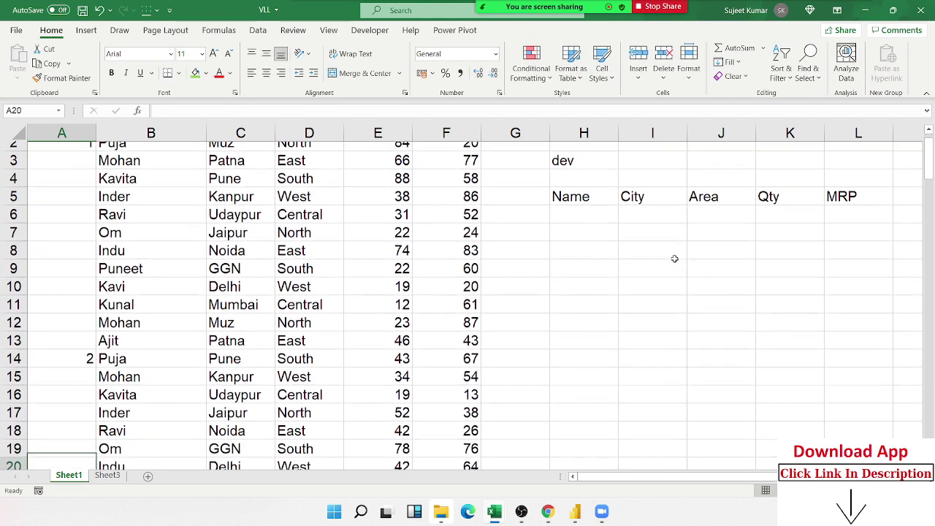
key(Return)
key(Return)
key(Return)
key(Return)
key(Return)
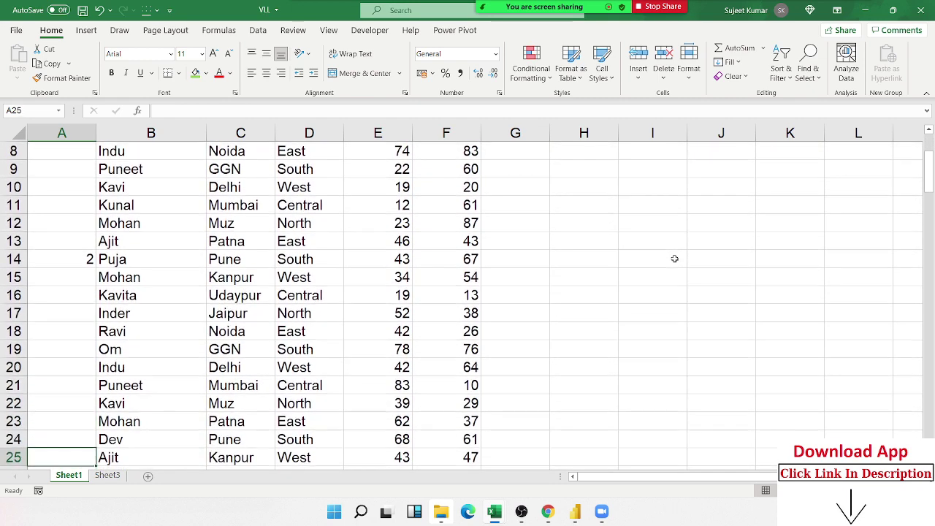
key(Return)
key(Return)
key(Up)
text(3)
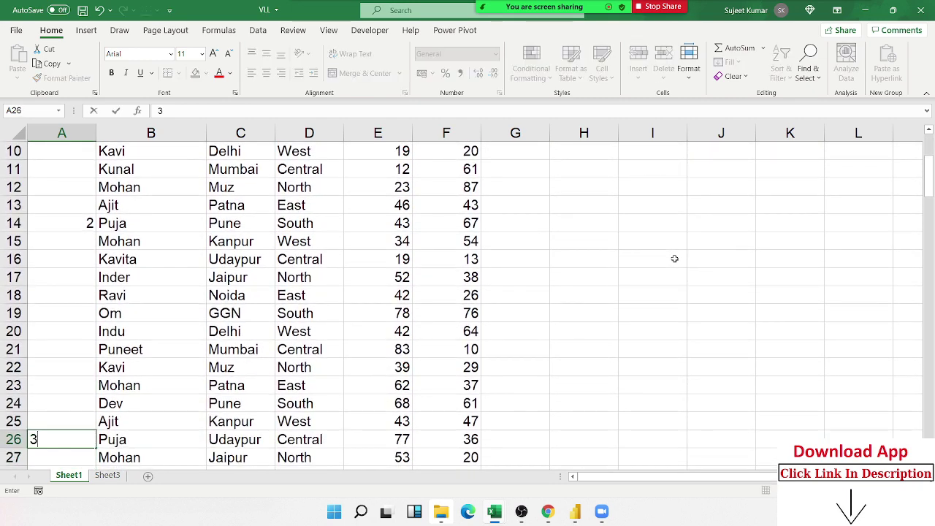
key(Up)
key(Up)
key(Up)
key(Up)
key(Up)
key(Up)
key(Up)
key(Up)
key(Up)
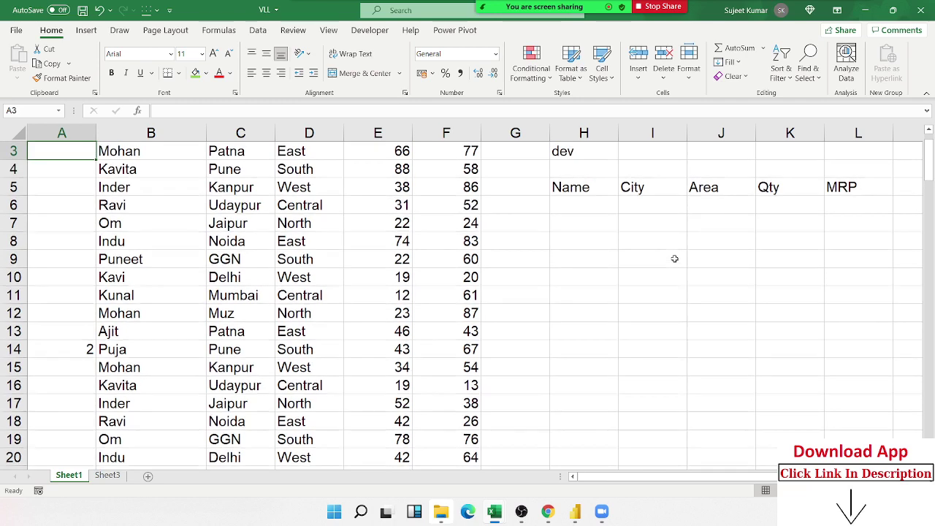
key(Up)
key(Up)
key(Down)
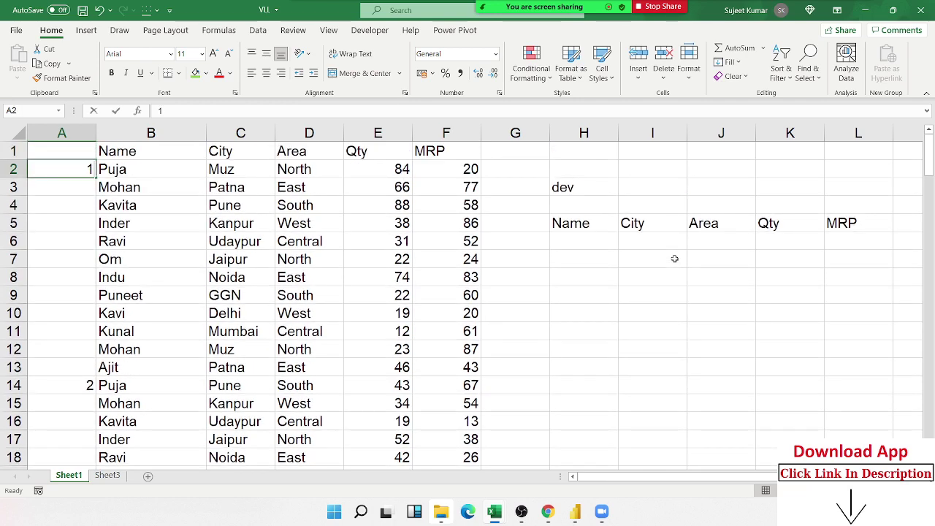
Enter =COUNTIF(B2:B2,B2) in A2 as a running count of the name.
text(=co)
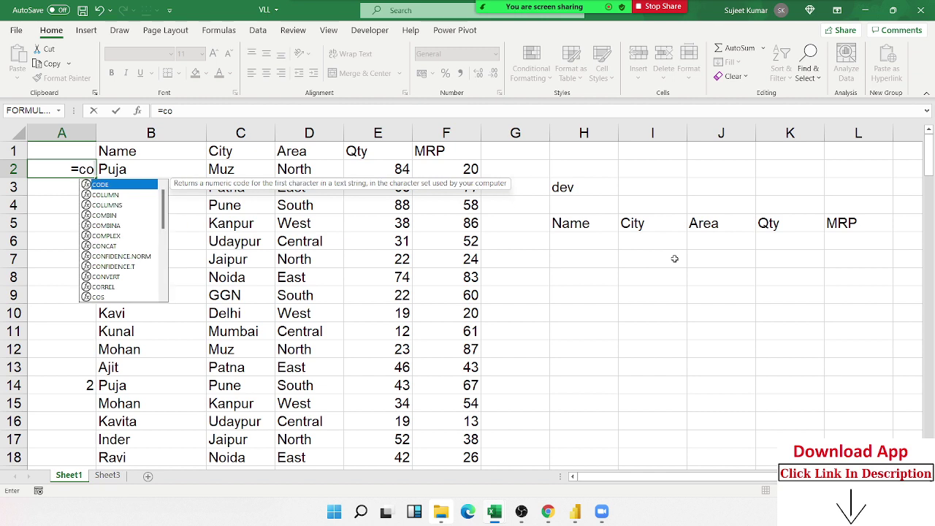
text(u)
key(Down)
key(Down)
key(Down)
key(Tab)
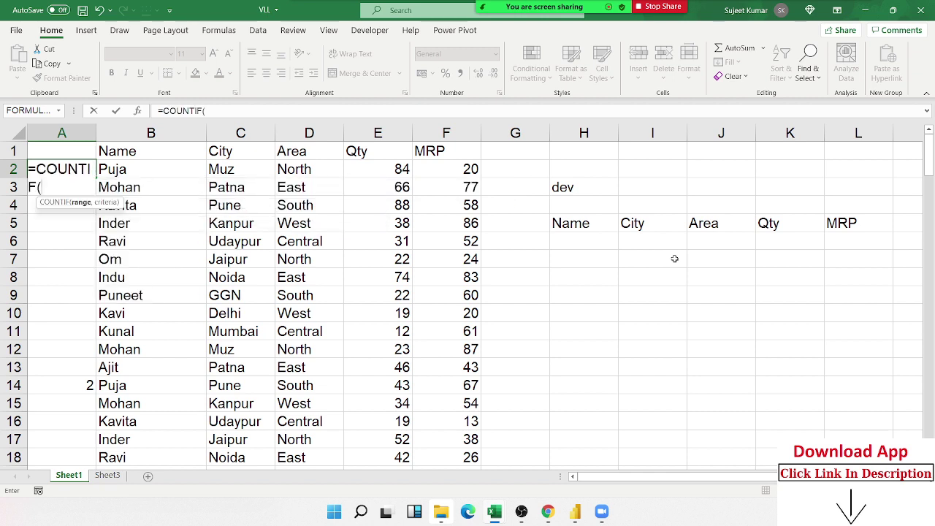
key(Right)
key(F8)
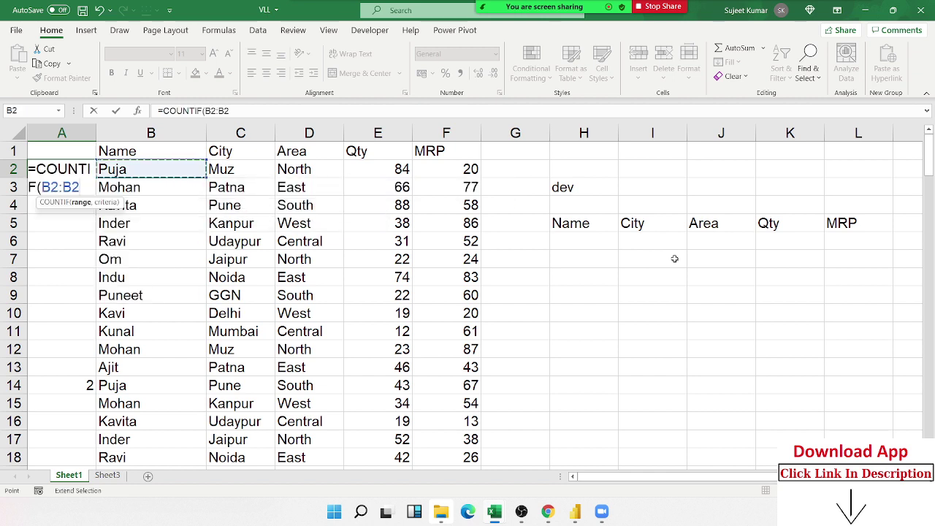
text(,)
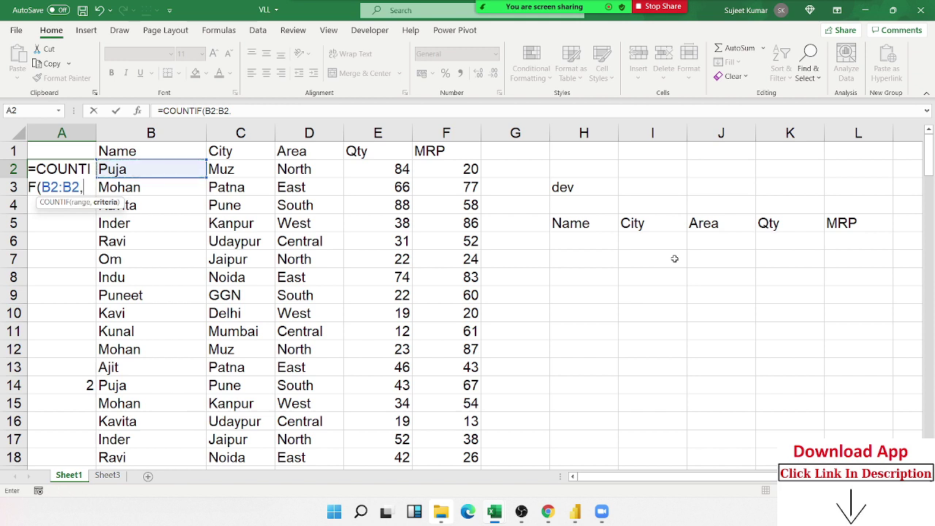
key(Right)
text())
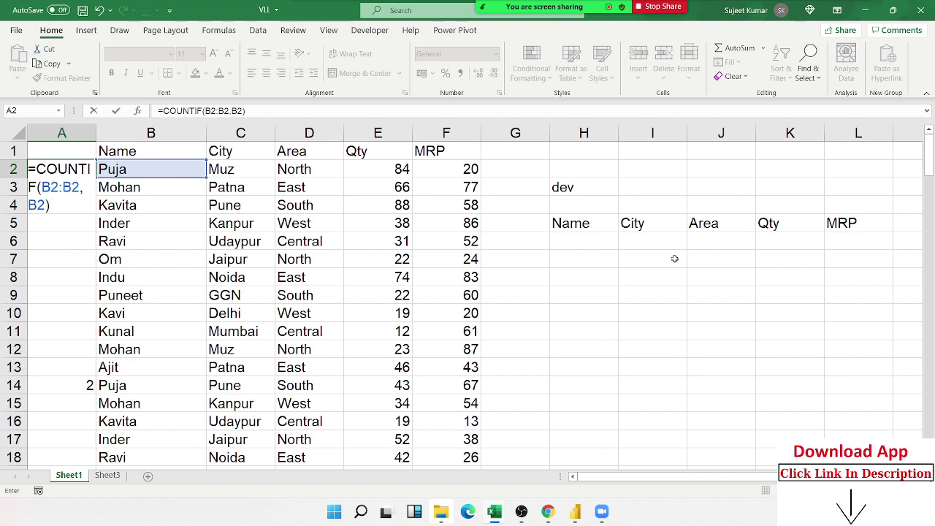
key(Return)
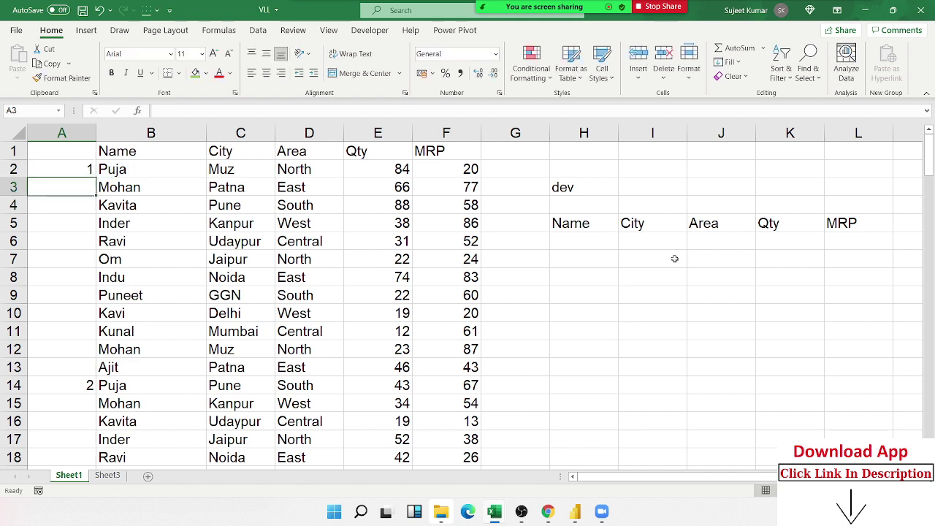
Edit A2 so the count range is anchored: =COUNTIF($B$2:B2,B2).
key(Up)
key(F2)
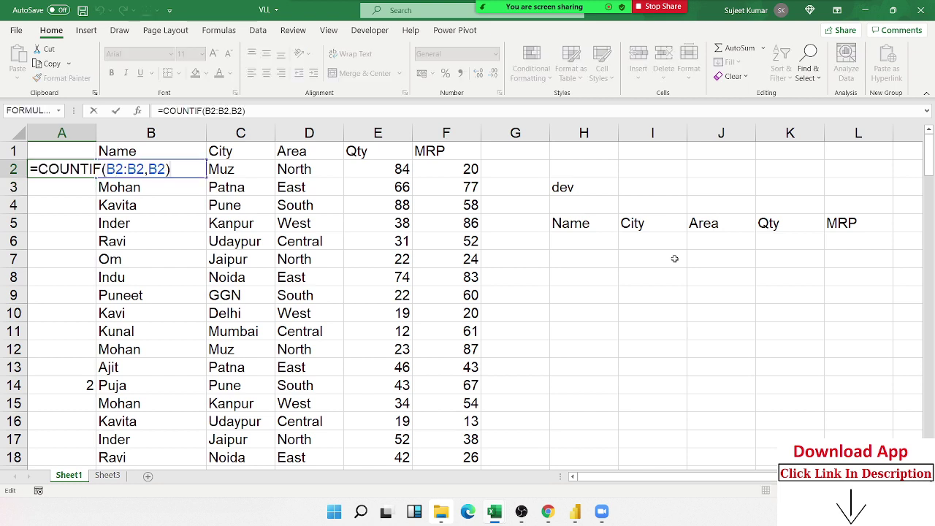
key(Left)
key(Left)
key(Left)
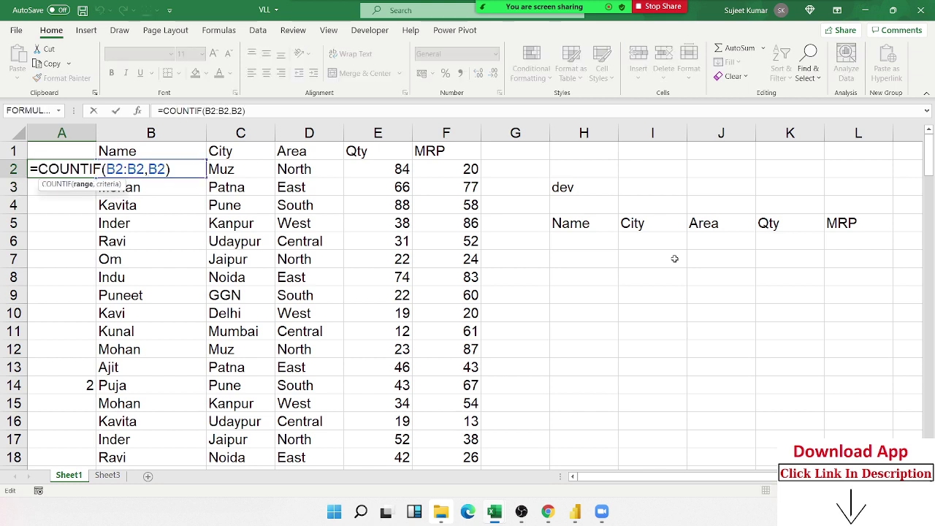
key(F4)
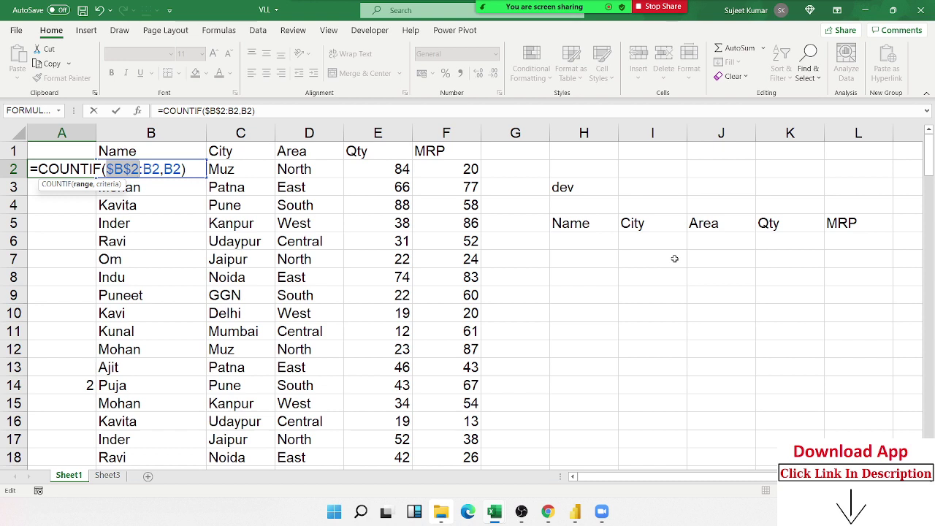
key(BackSpace)
text(B2)
key(ctrl+Return)
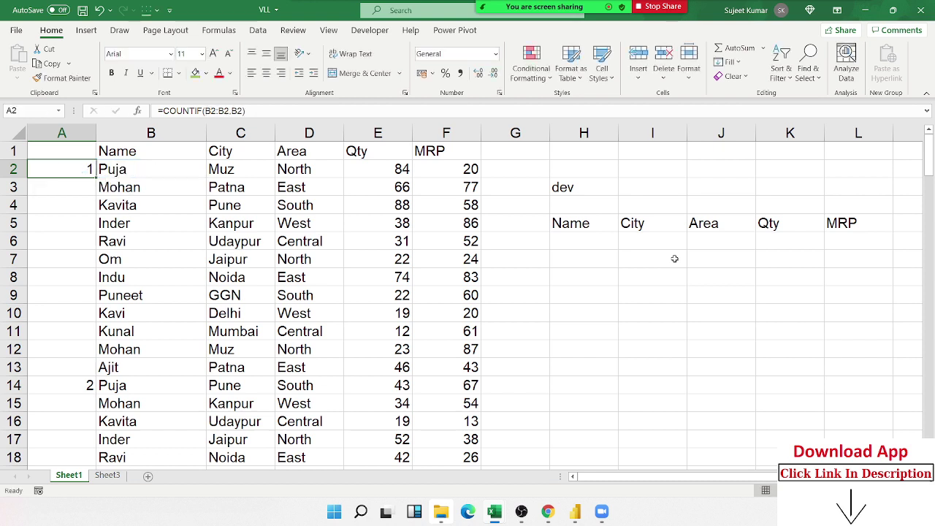
key(F2)
key(Left)
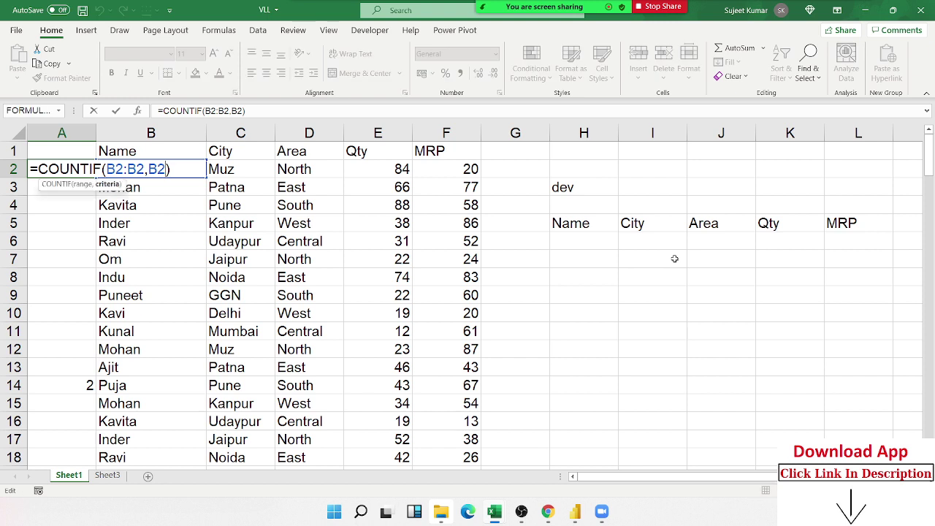
key(Left)
key(Left)
key(Left)
key(F4)
key(Return)
key(Up)
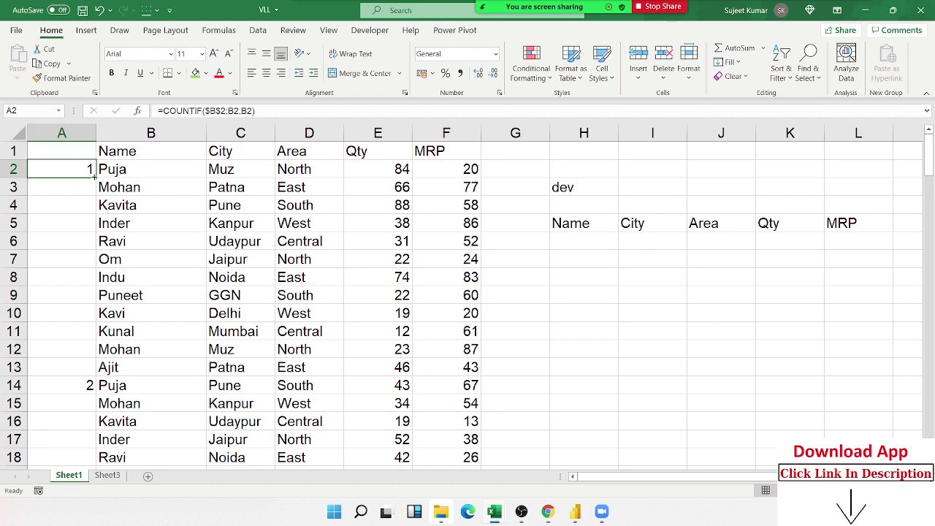
Fill the A2 running-count formula down column A to row 139.
drag(95, 178, 71, 523)
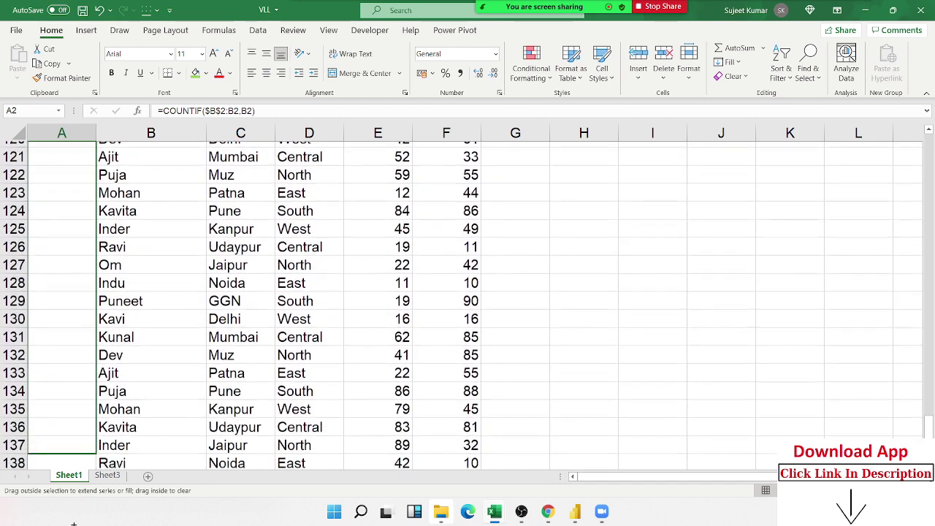
drag(71, 524, 77, 416)
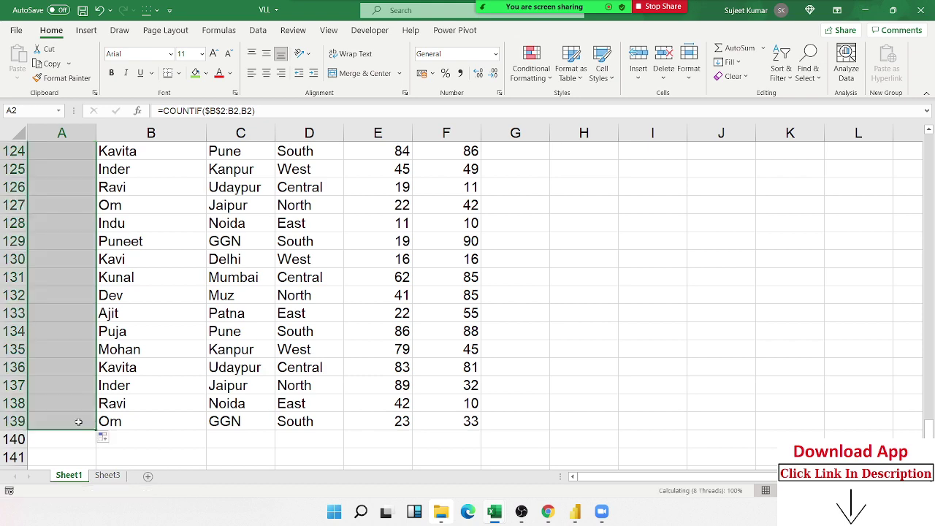
scroll(80, 366, up, 10)
scroll(91, 314, up, 5)
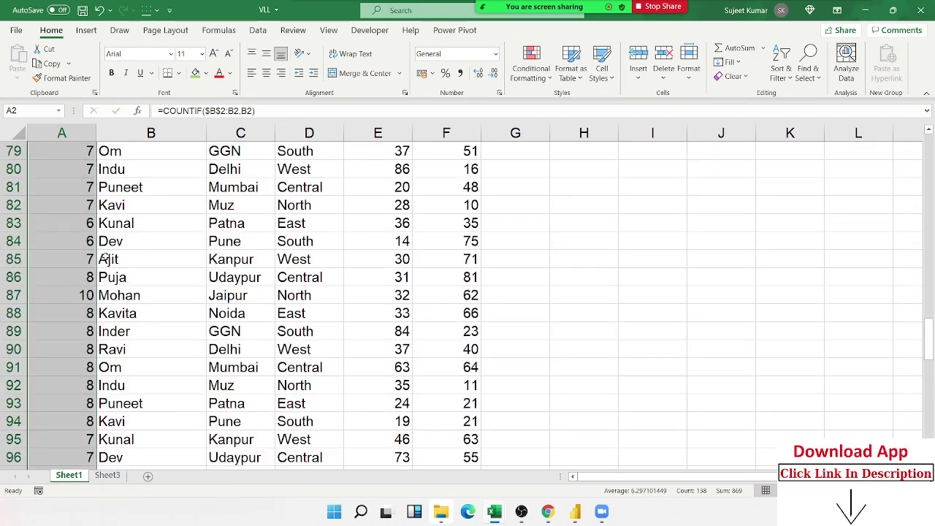
scroll(104, 259, up, 6)
scroll(104, 259, up, 11)
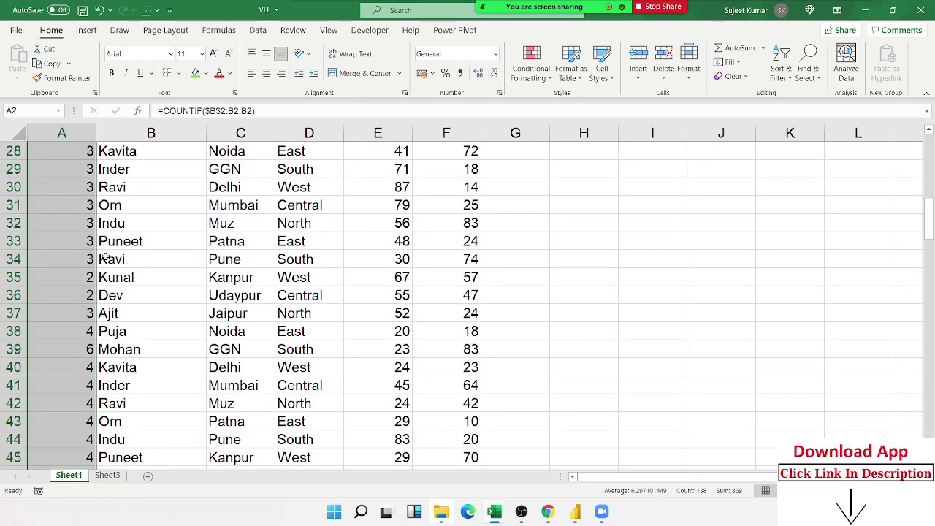
key(ctrl+Home)
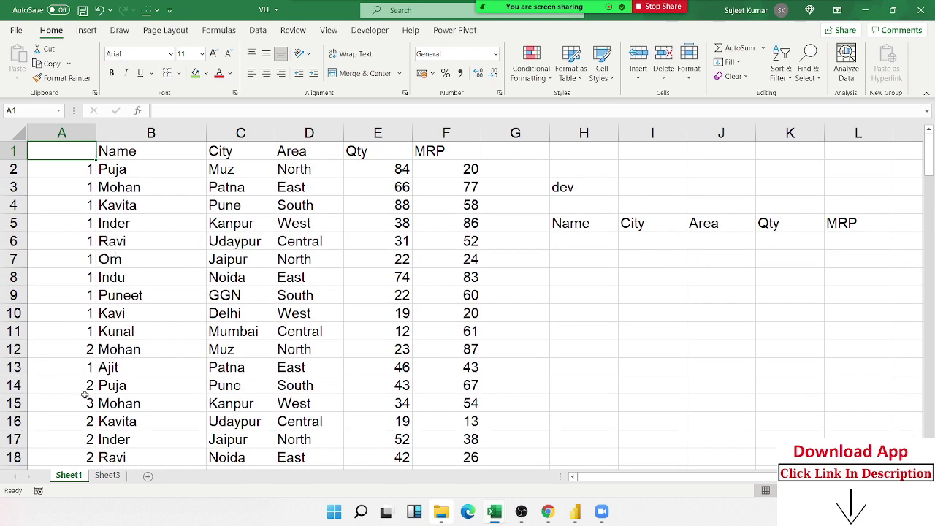
Check that A14's formula range expands to $B$2:B14, leaving it unchanged.
click(85, 392)
scroll(82, 409, down, 3)
scroll(78, 420, up, 3)
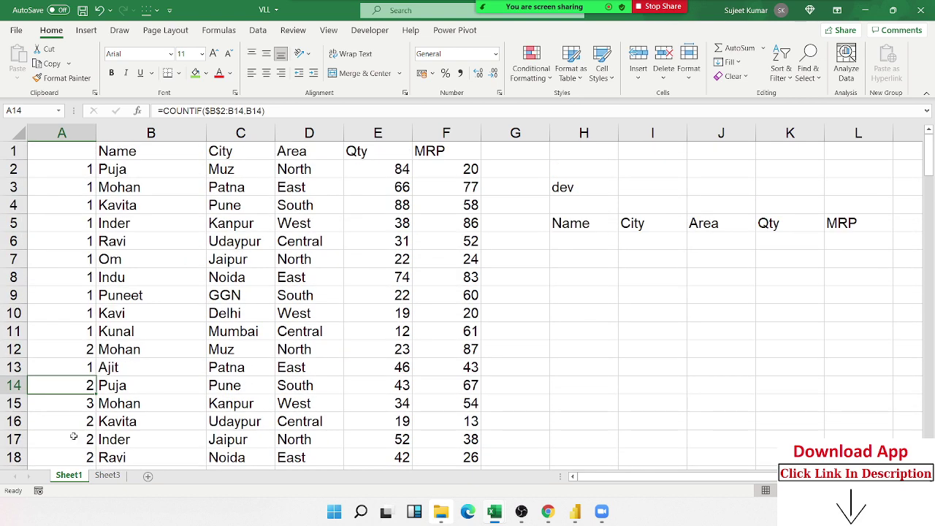
double_click(70, 391)
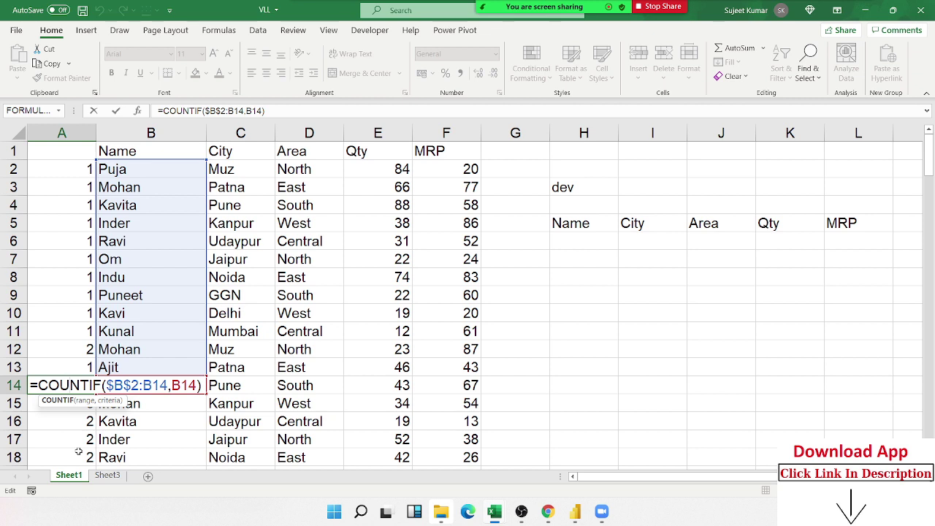
key(Return)
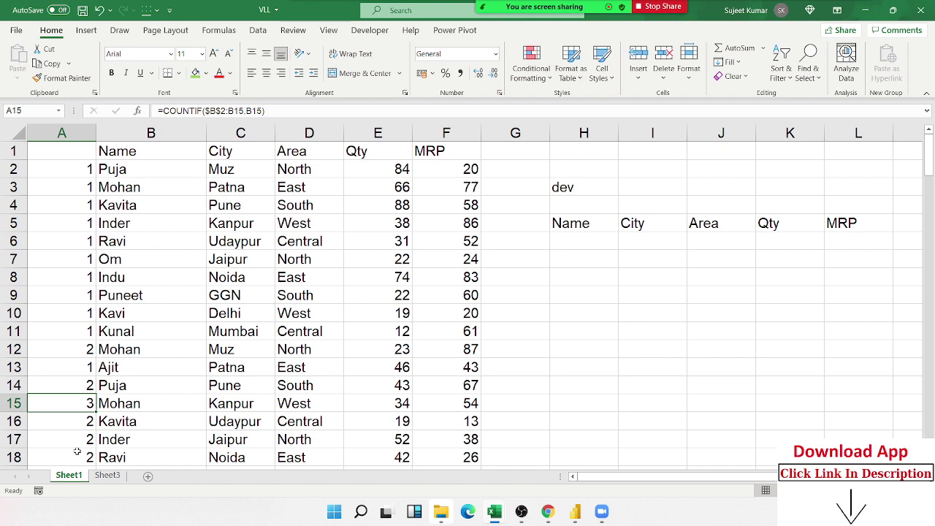
key(ctrl+Up)
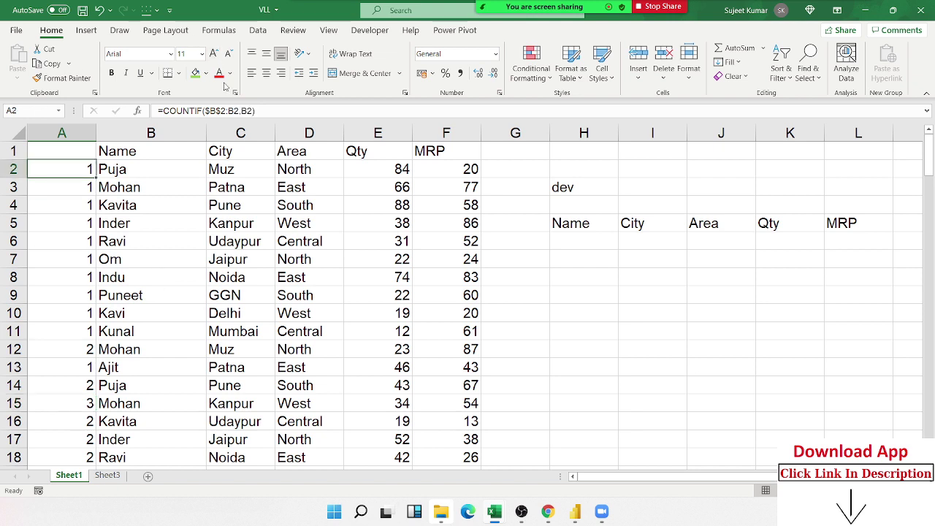
Change A2 to =COUNTIF($B$2:B2,B2)&"-"&B2 and fill the keys down column A.
click(274, 111)
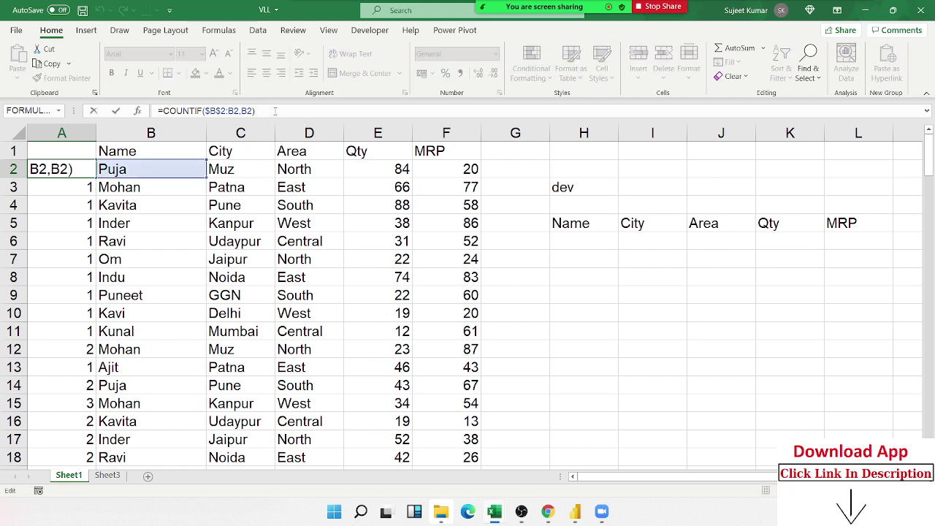
text(&)
text("-")
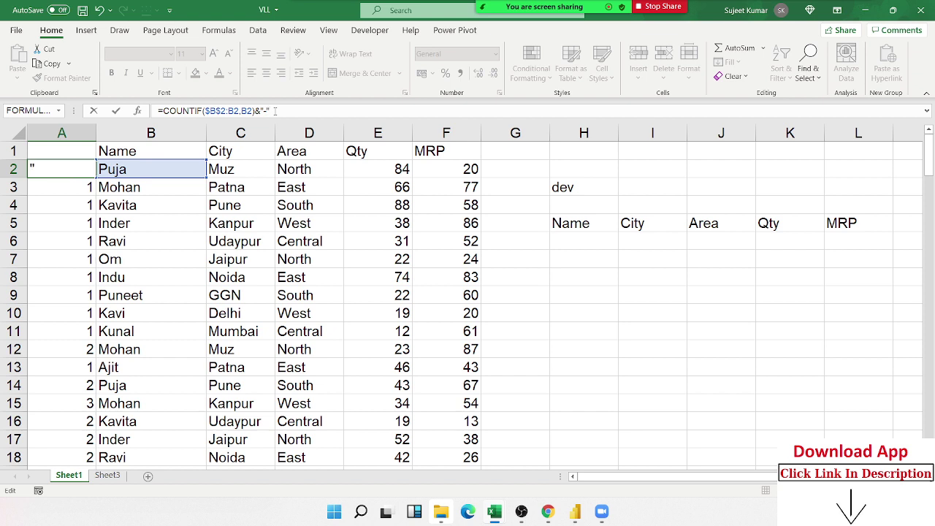
text(&)
click(126, 169)
key(Return)
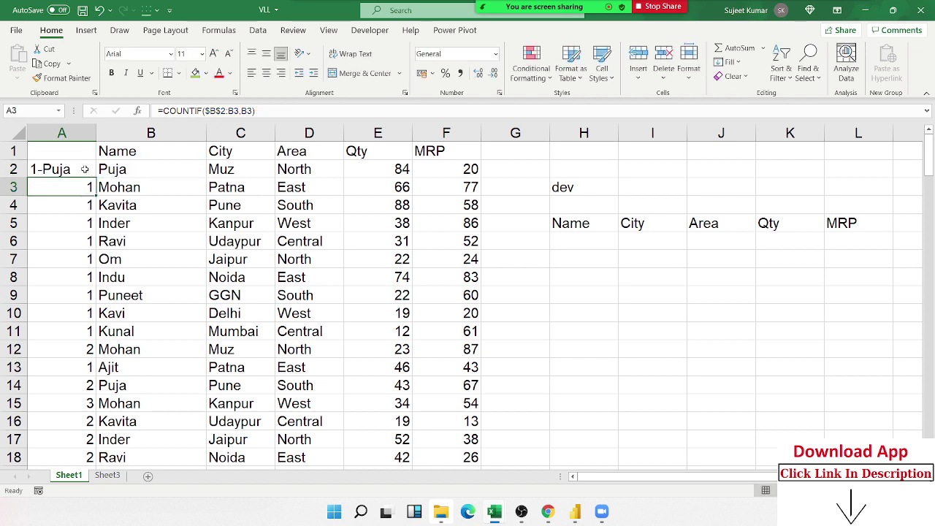
click(84, 170)
double_click(95, 177)
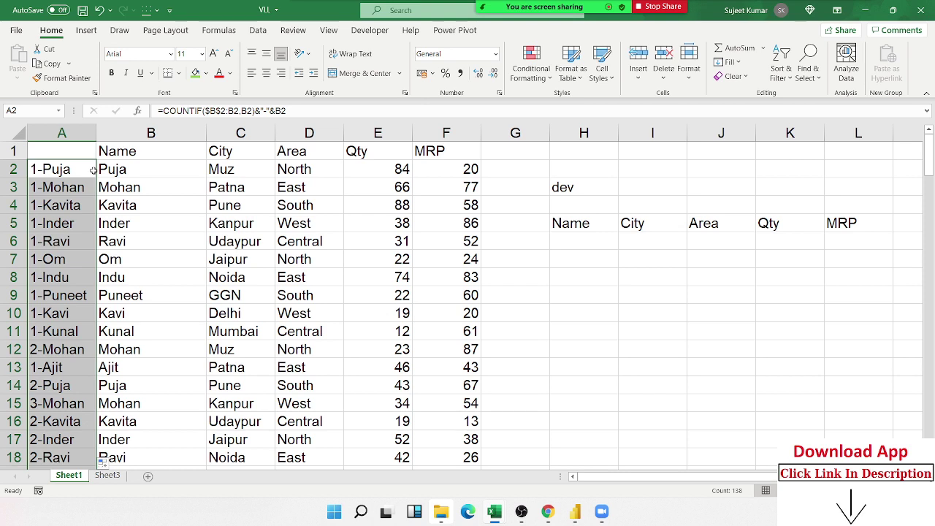
Type the heading Sr in G5 before the Name header.
click(790, 187)
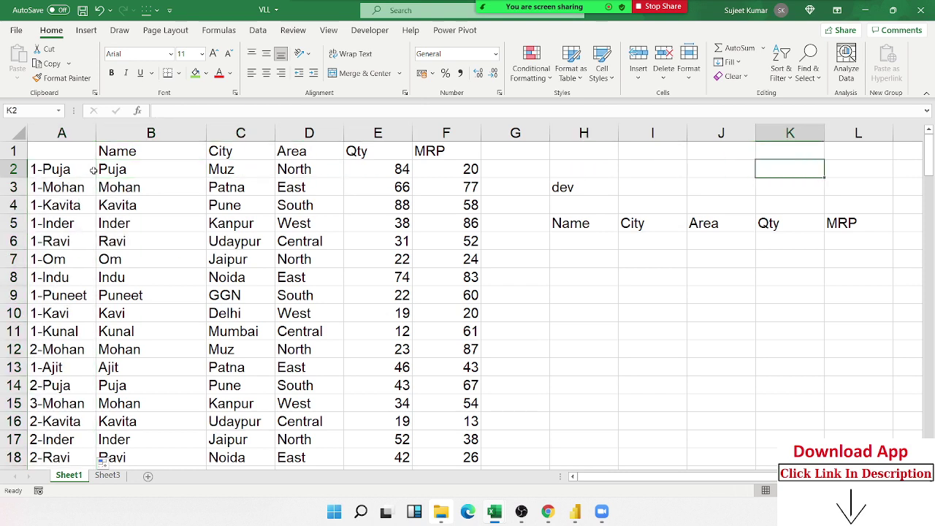
key(Down)
key(Down)
key(Left)
key(Left)
key(Left)
key(Left)
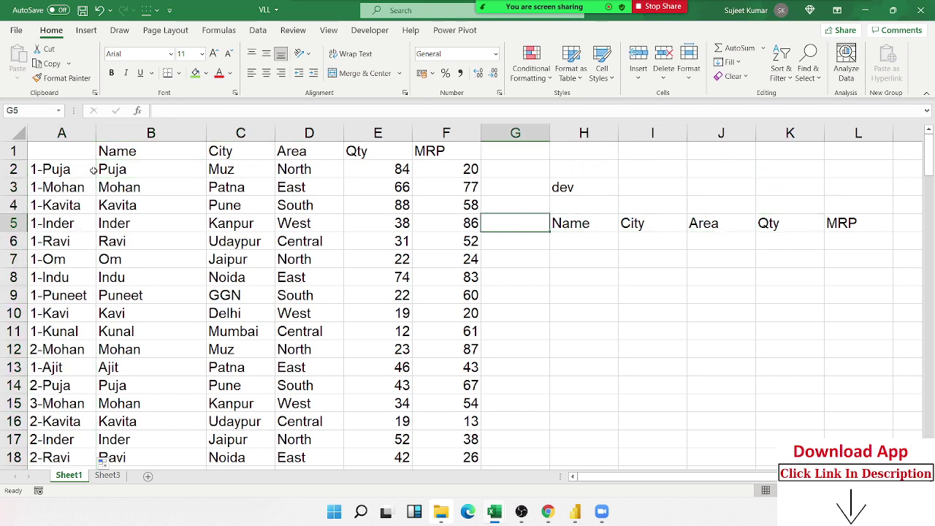
text(Sr)
key(Return)
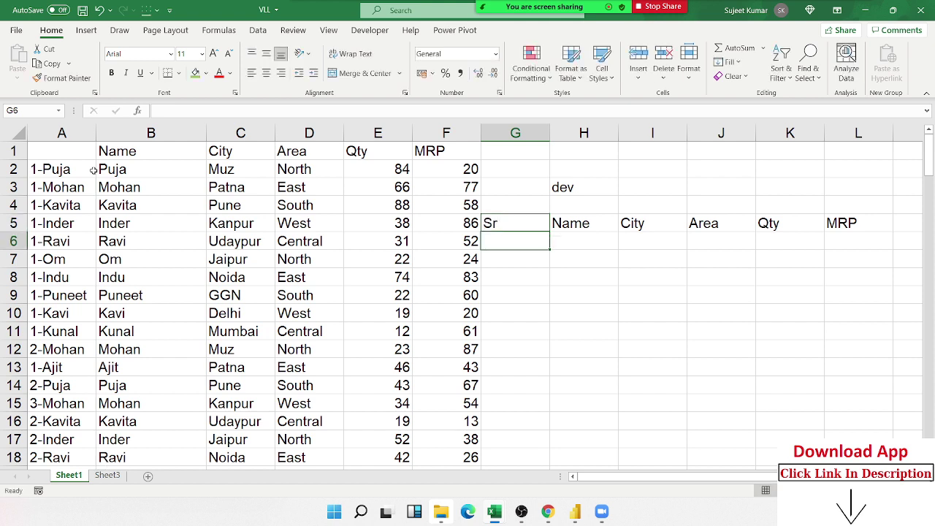
Type serial numbers 1, 2 and 3 down G6:G8.
text(1)
key(Return)
text(2)
key(Return)
text(3)
key(Return)
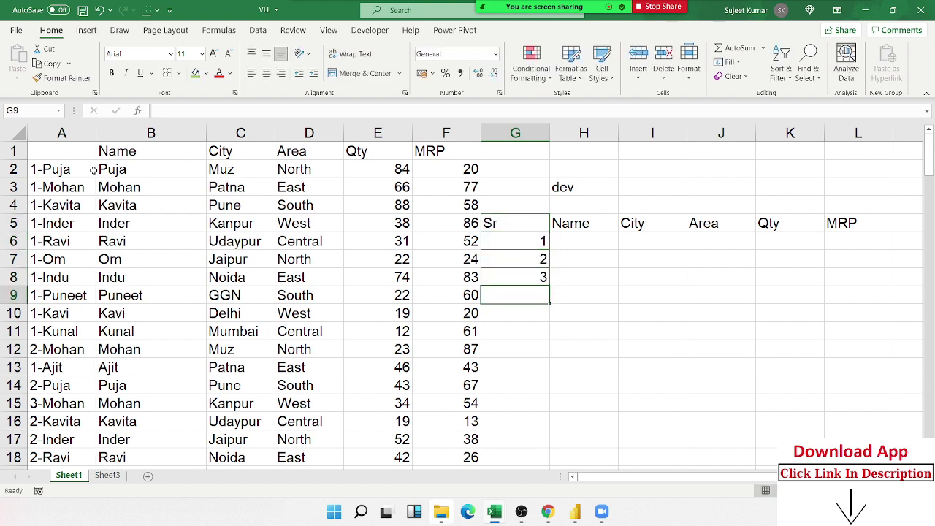
Clear the extra 2 and 3 from G7:G8, keeping only 1 in G6.
key(Up)
key(Up)
key(shift+Down)
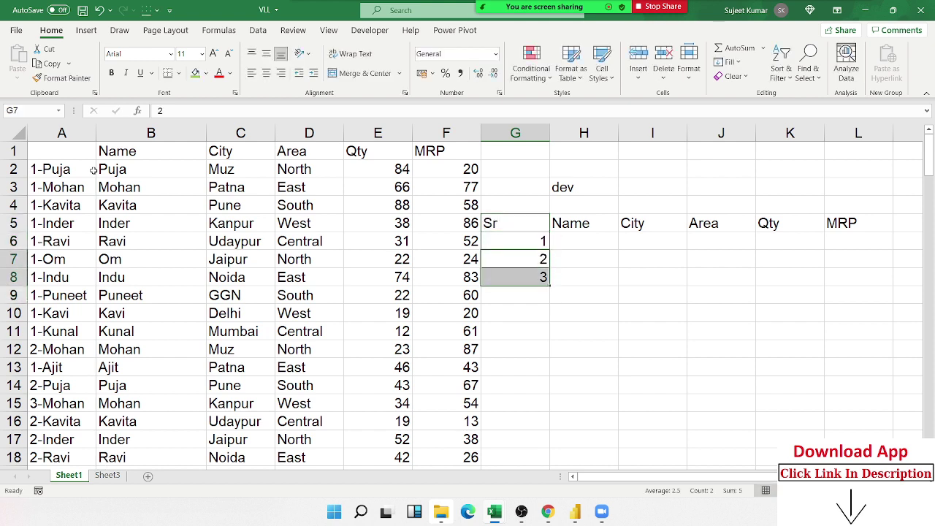
key(Delete)
key(Up)
key(Up)
key(Up)
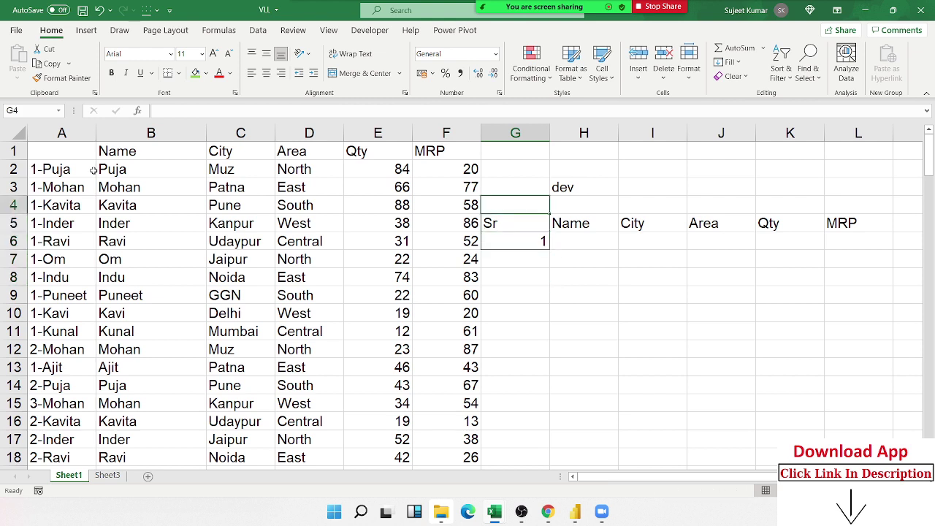
key(Up)
key(Right)
key(Right)
key(Down)
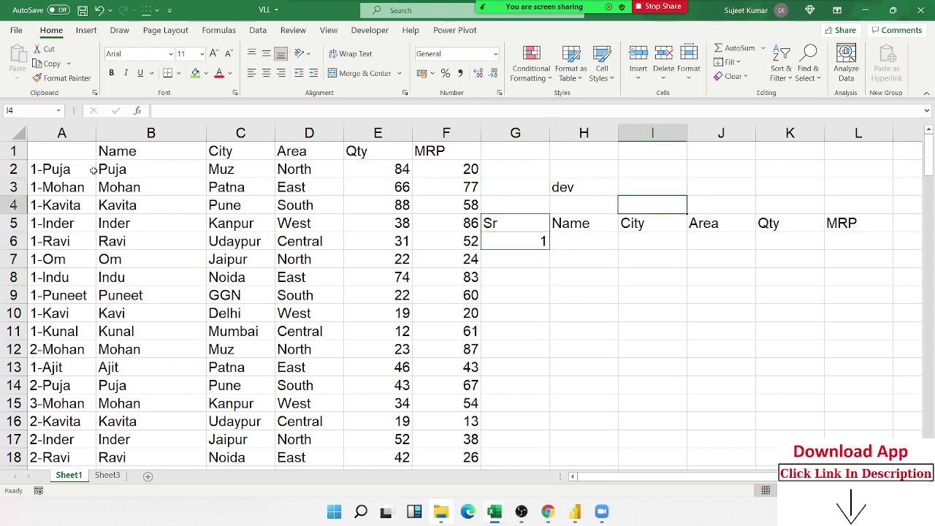
Clear all conditional formatting rules from the entire sheet.
click(517, 71)
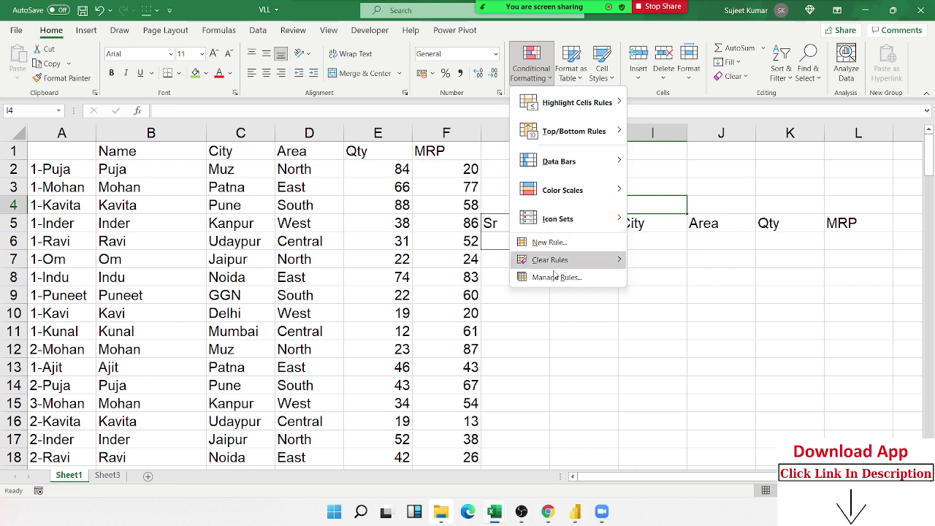
mouse_move(553, 263)
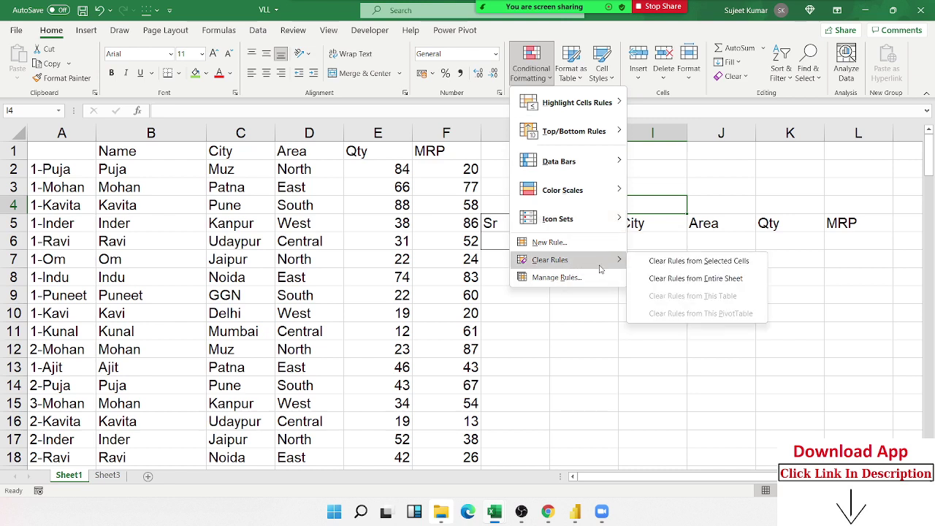
click(649, 281)
Cancel a formula started in G7 and select cell I3 beside dev.
click(543, 241)
click(534, 253)
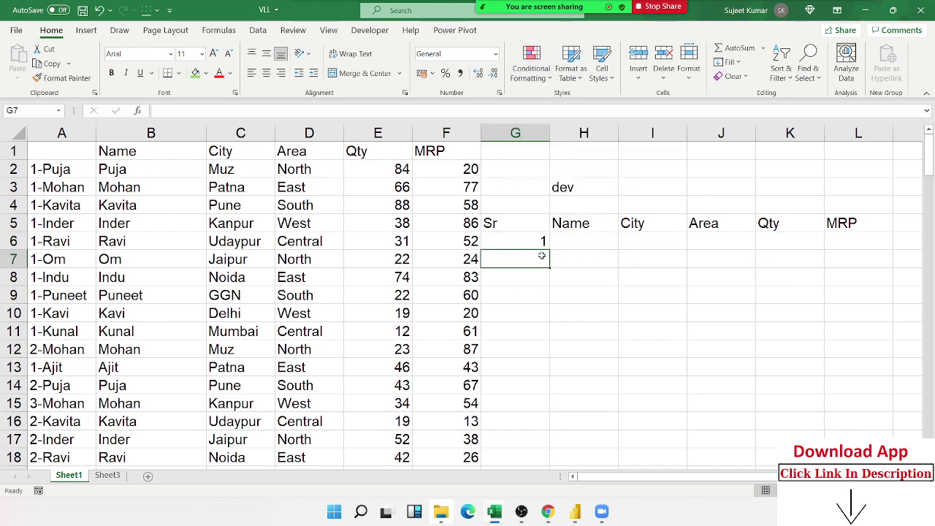
text(=i)
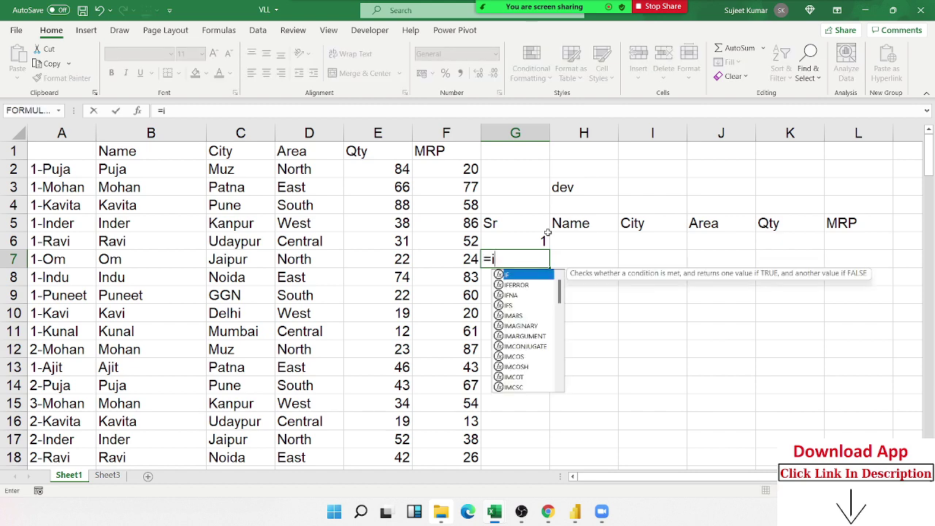
key(Escape)
click(651, 186)
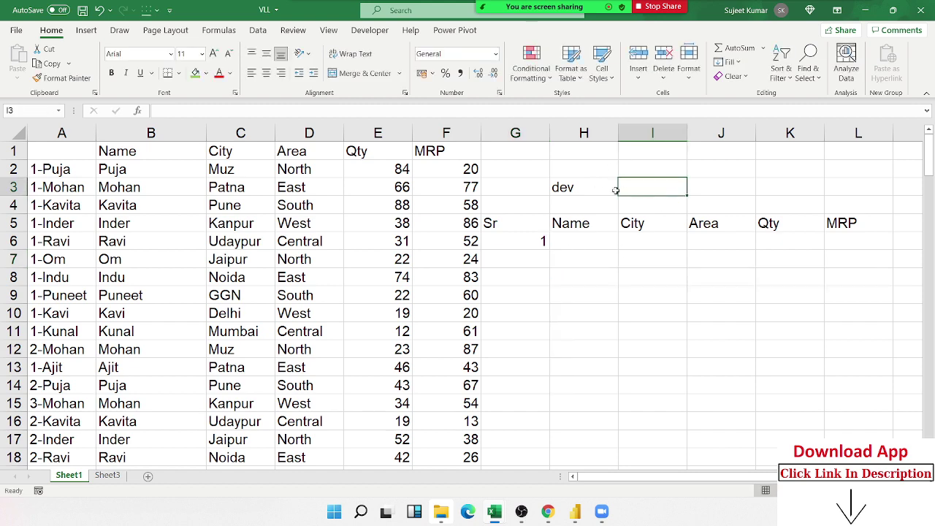
Enter =COUNTIF(B:B,H3) in I3 to count the H3 name's records (10).
text(=cou)
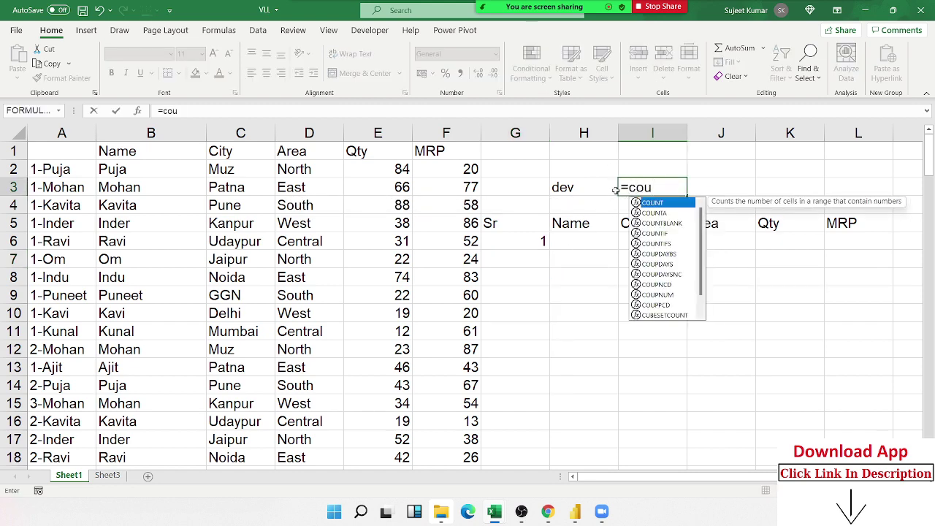
key(Down)
key(Down)
key(Down)
key(Tab)
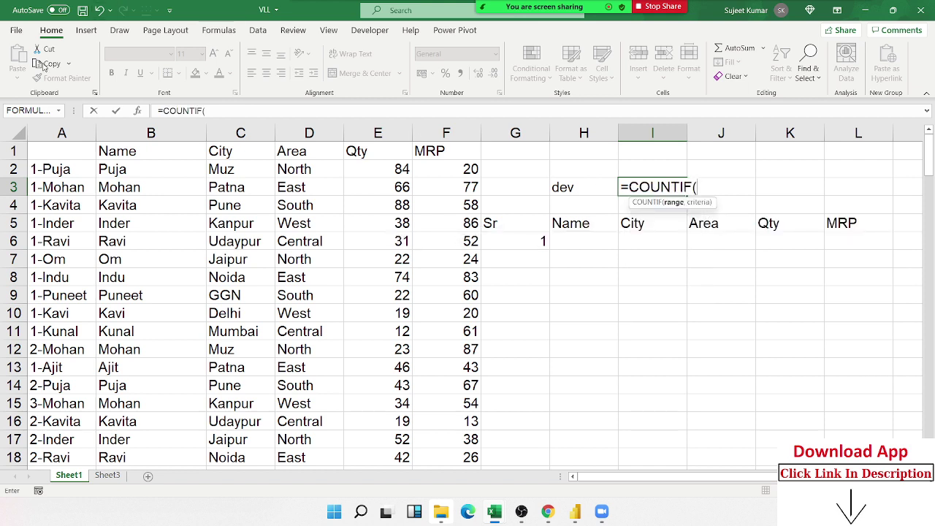
click(146, 133)
text(,)
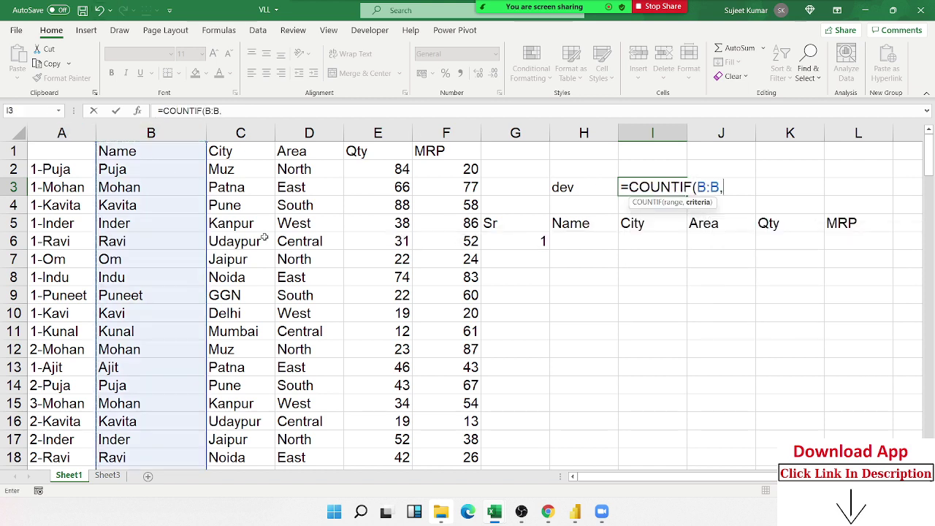
click(591, 186)
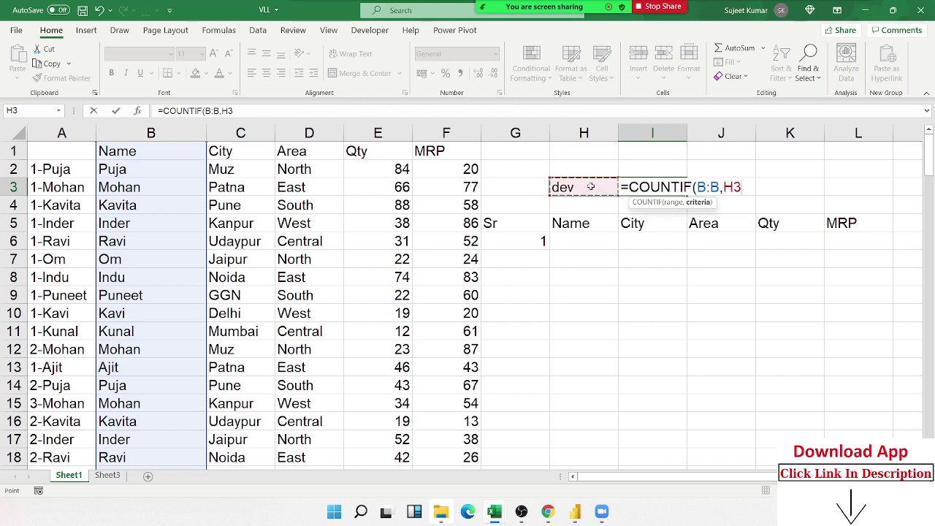
key(Return)
Type =IF(G6>I3,"",G6+1) in G7 to continue the serial numbering.
click(527, 261)
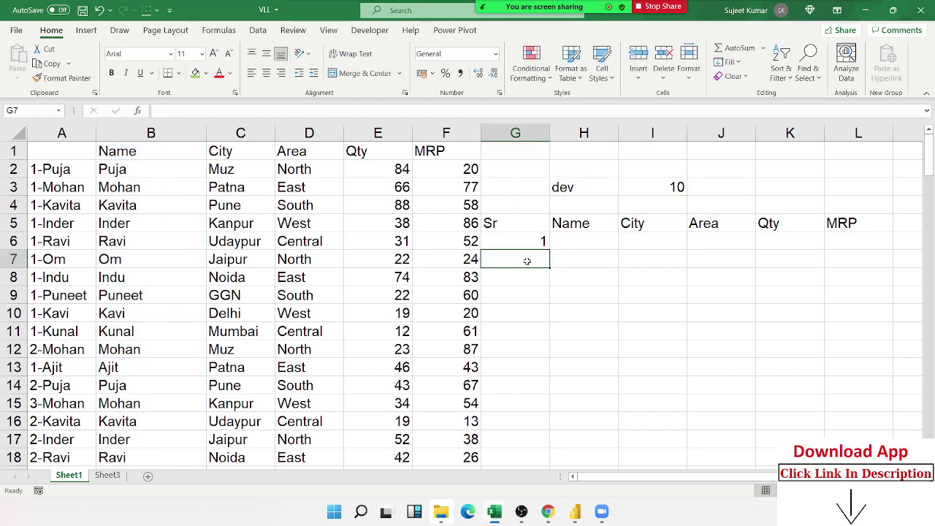
text(=if)
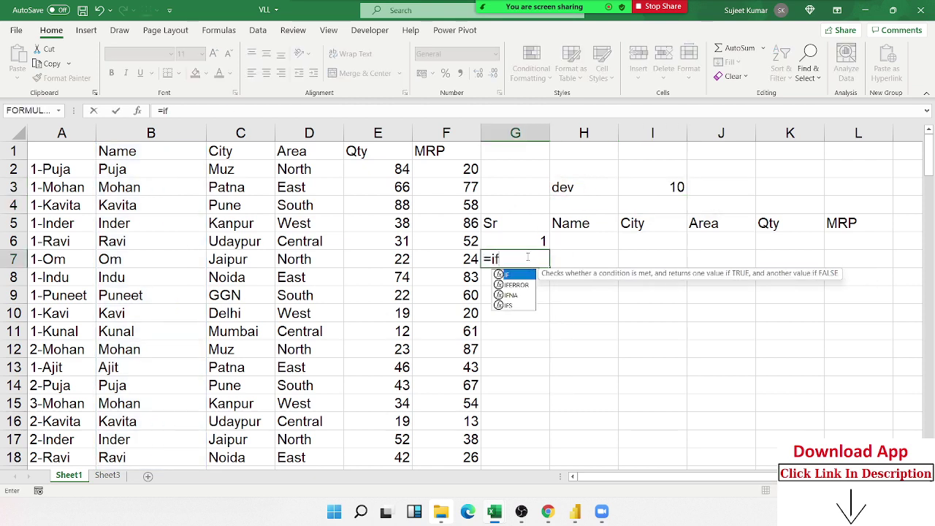
key(Tab)
key(Up)
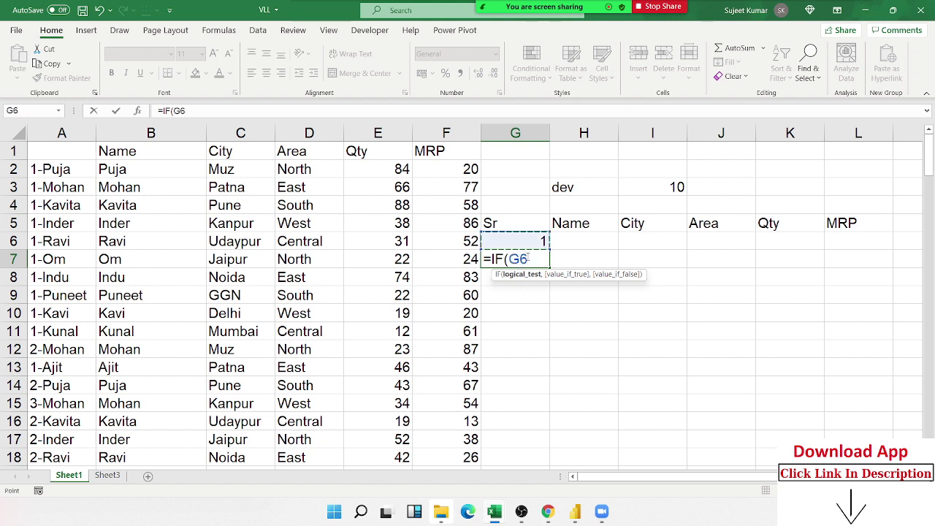
text(>)
click(665, 183)
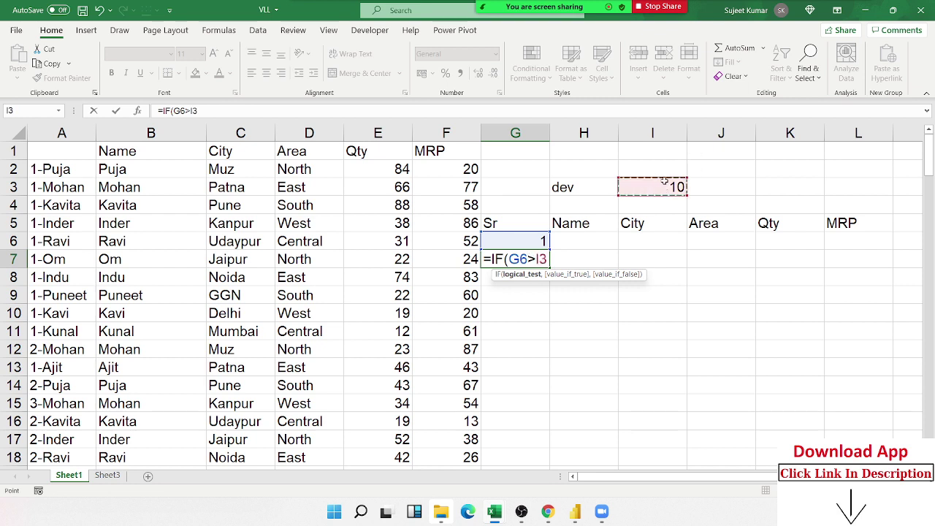
text(,)
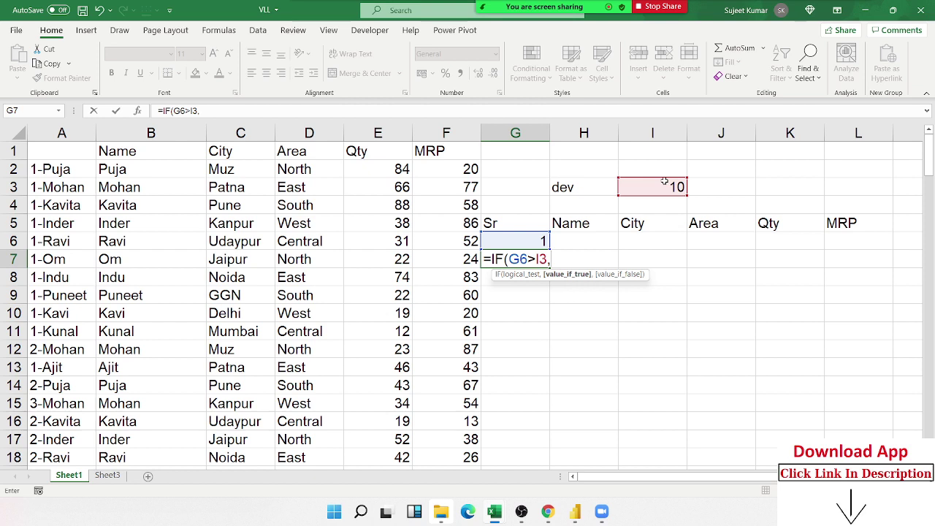
text("",)
key(Up)
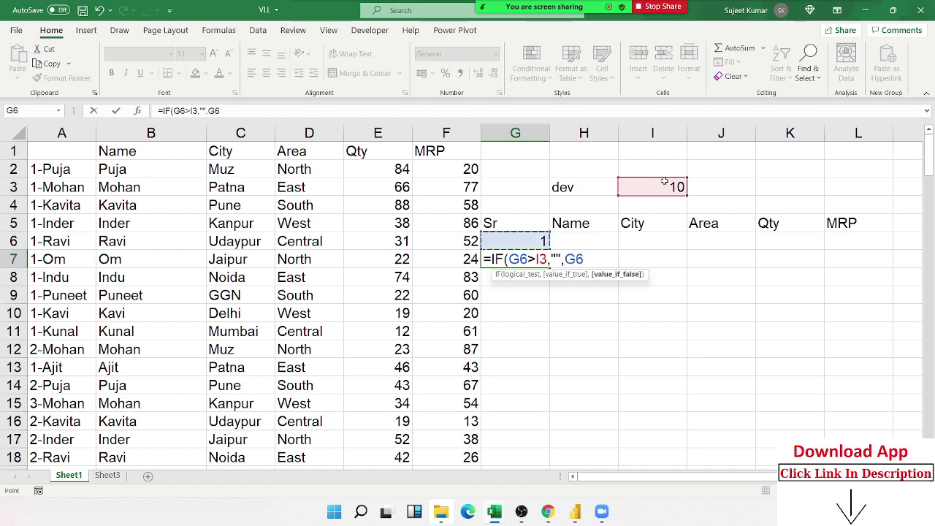
text(+1)
Commit the G7 serial formula and make its I3 reference absolute as $I$3.
key(Return)
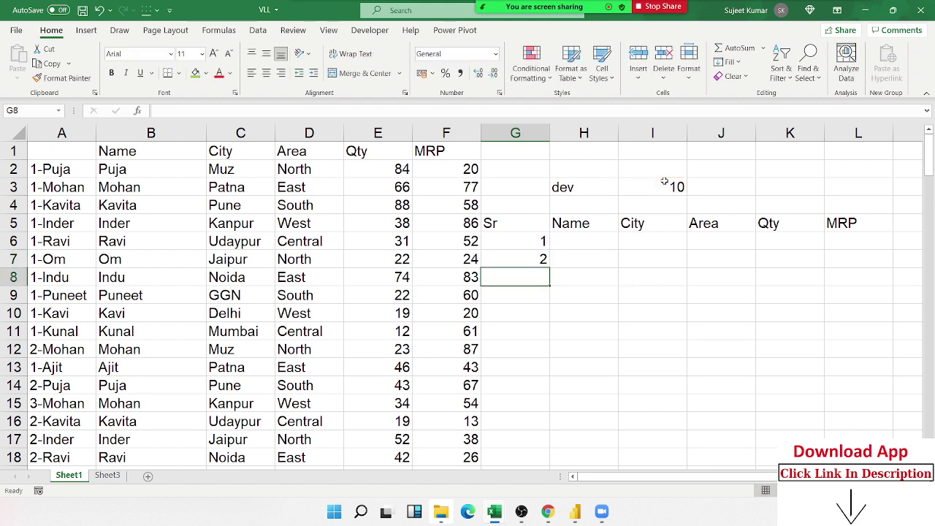
key(Up)
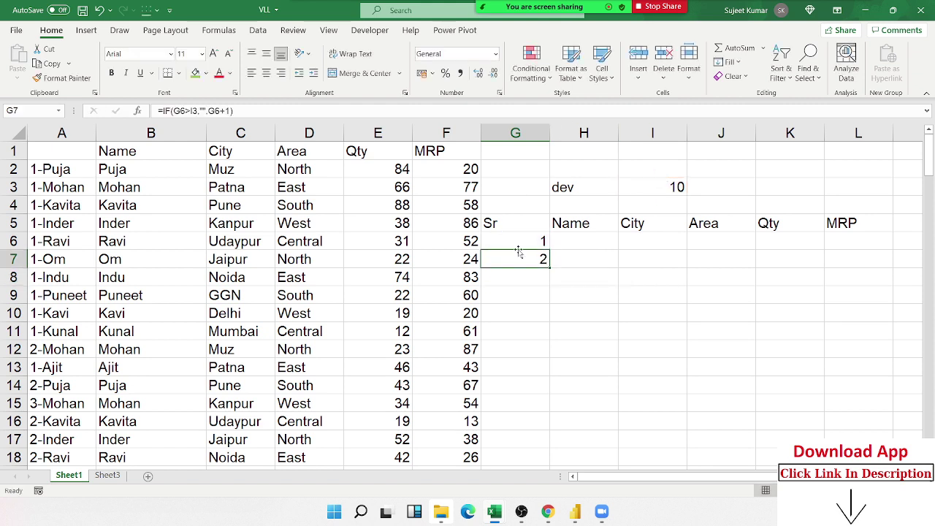
double_click(537, 262)
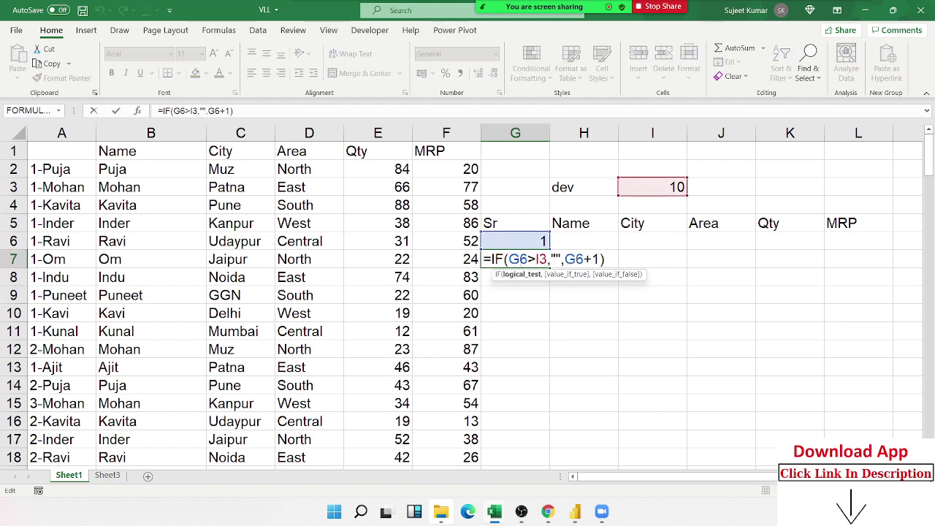
key(F4)
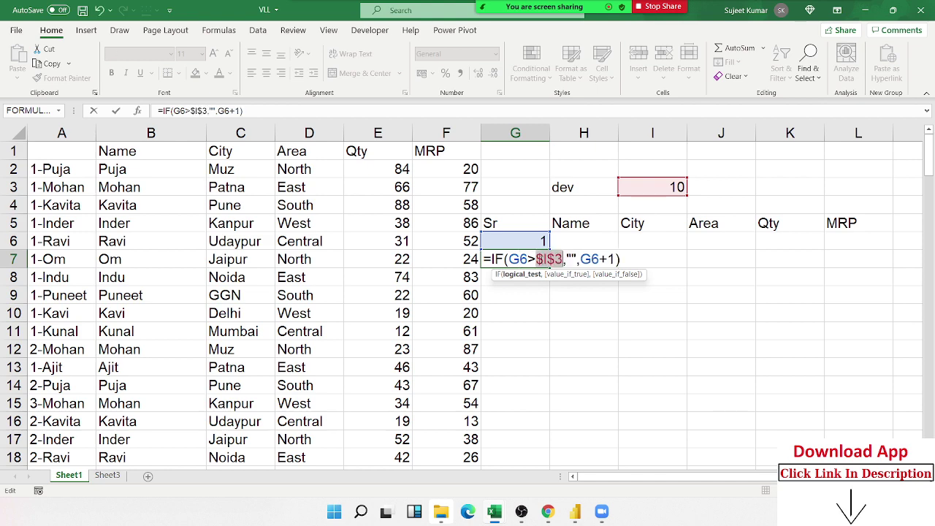
key(Return)
Fill the serial formula down column G, extending it below G16.
click(540, 260)
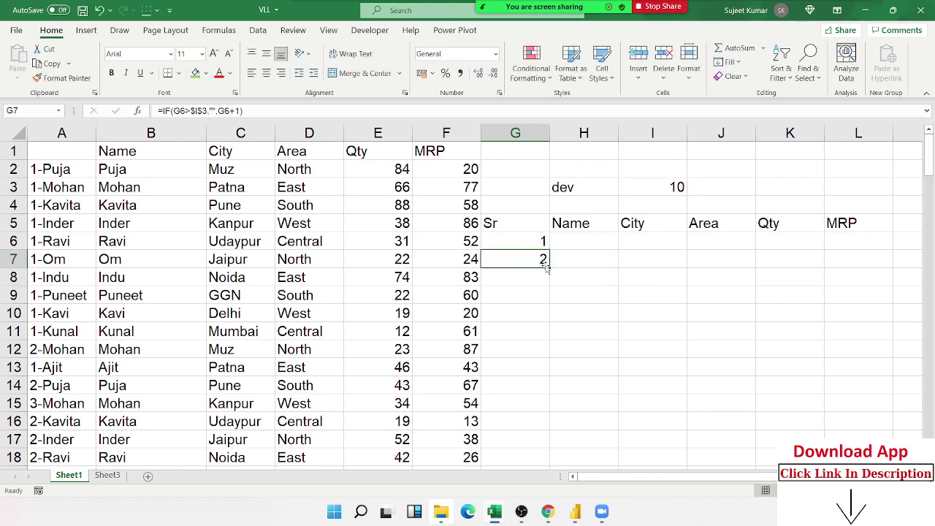
drag(550, 268, 556, 495)
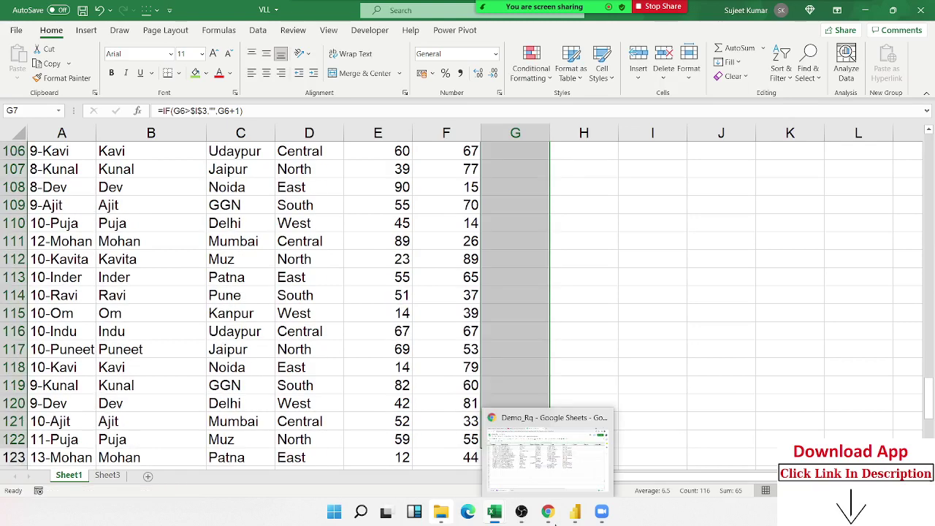
drag(554, 524, 534, 306)
scroll(534, 308, up, 5)
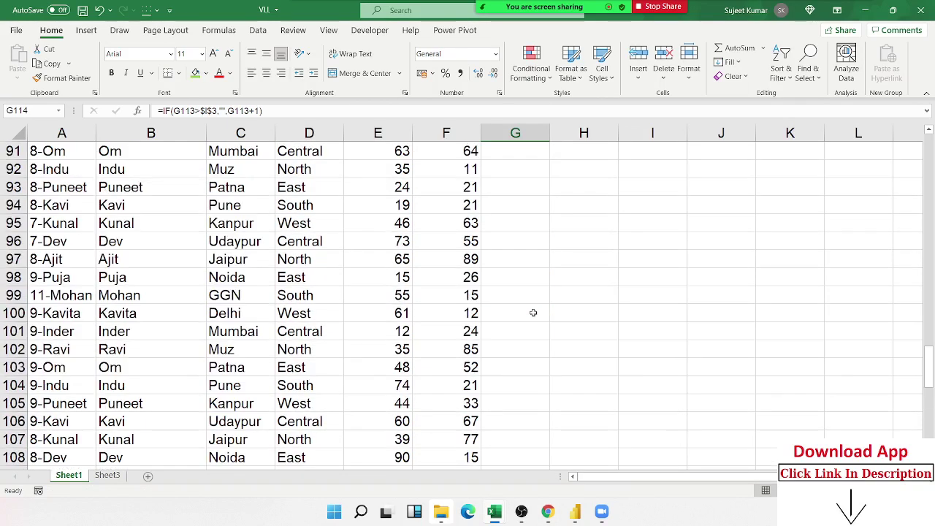
scroll(534, 315, up, 9)
scroll(534, 317, up, 5)
scroll(530, 328, up, 11)
scroll(524, 336, up, 5)
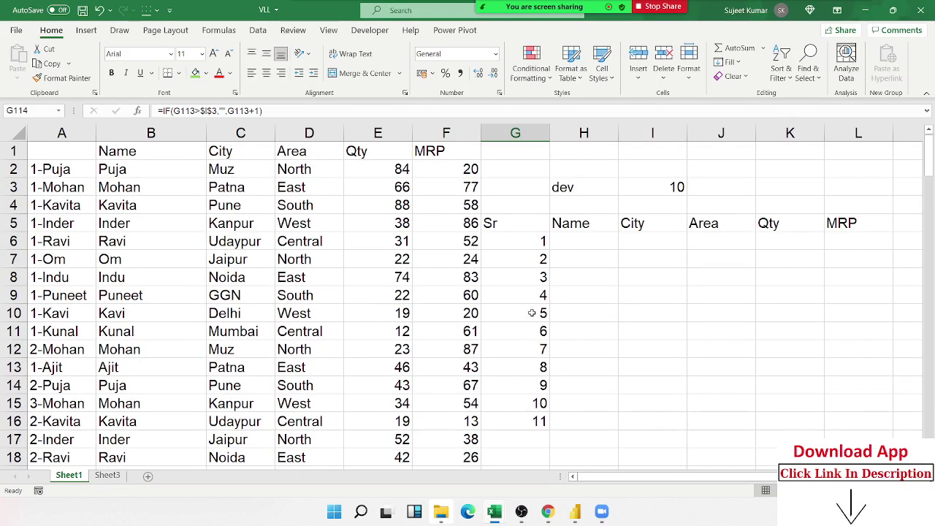
click(527, 422)
scroll(528, 421, down, 3)
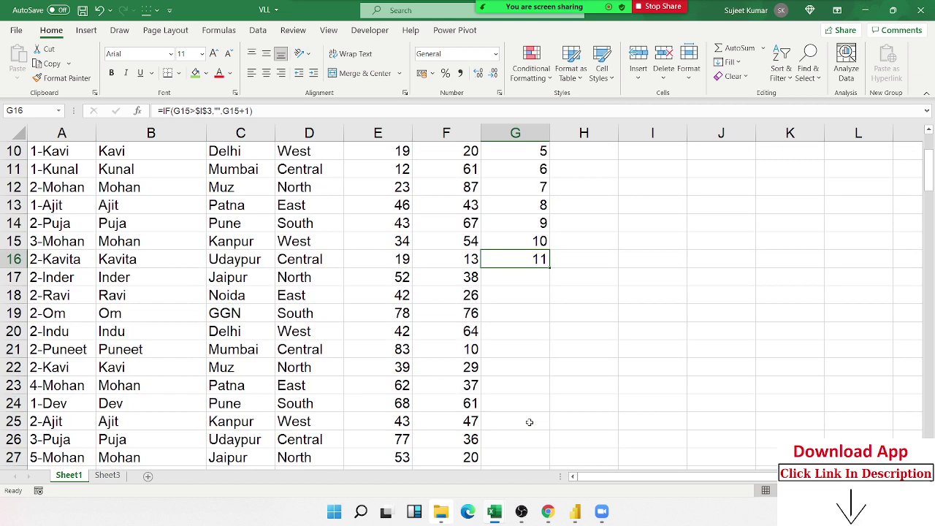
mouse_move(550, 267)
mouse_down()
mouse_move(545, 349)
mouse_move(544, 321)
mouse_up()
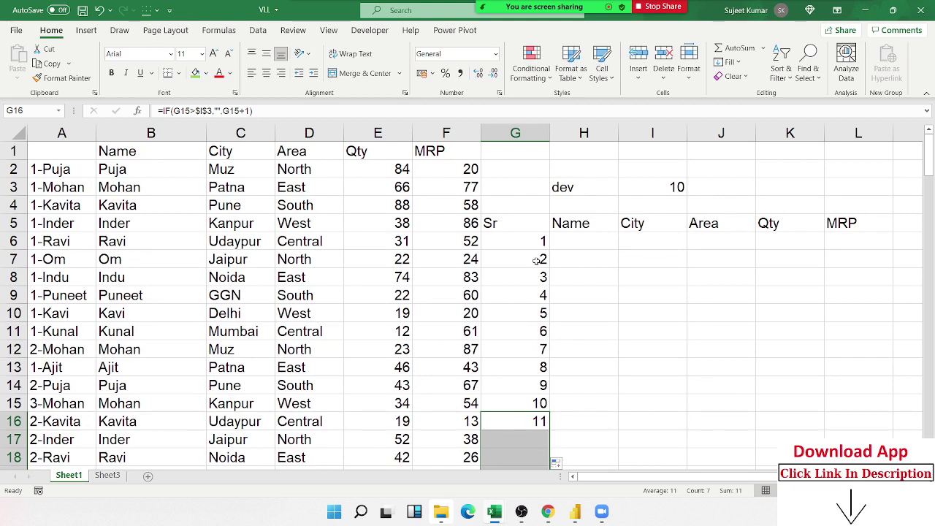
click(537, 261)
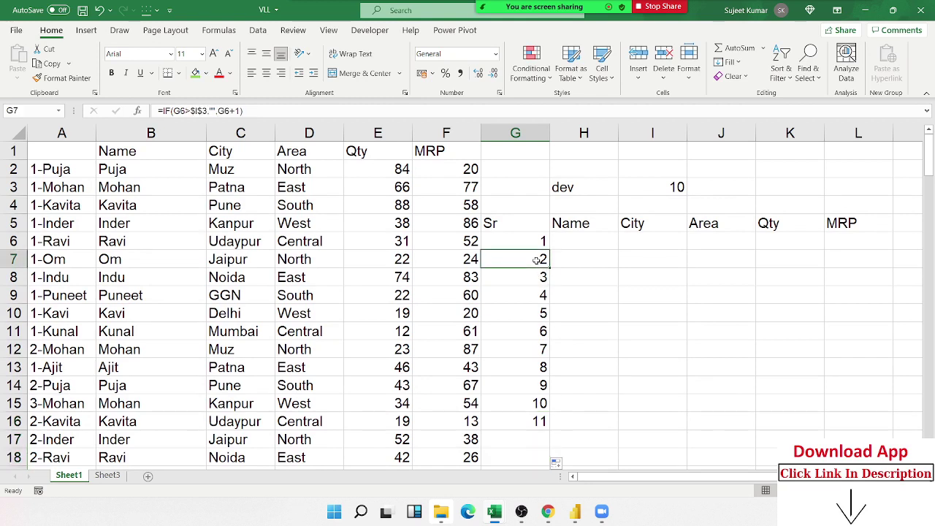
Change the G7 condition to G6+1>$I$3 so serials stop at 10.
double_click(537, 261)
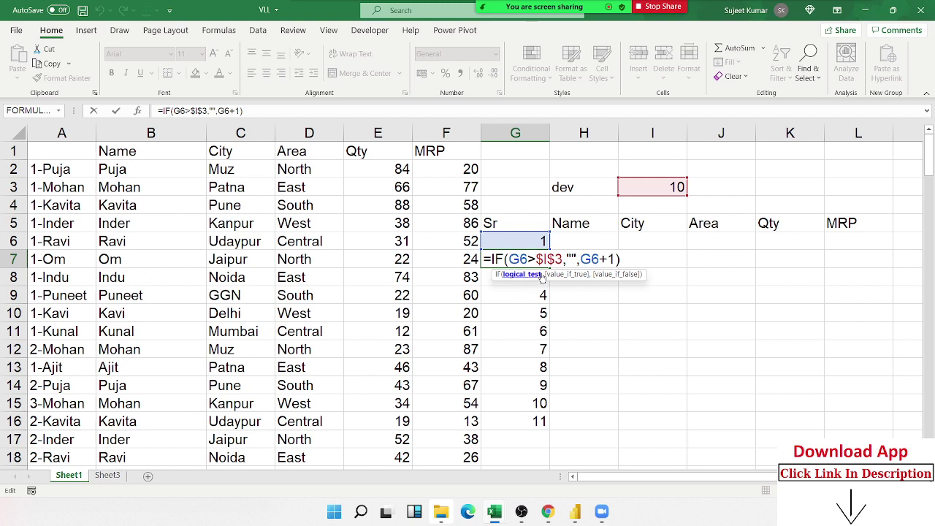
text(+)
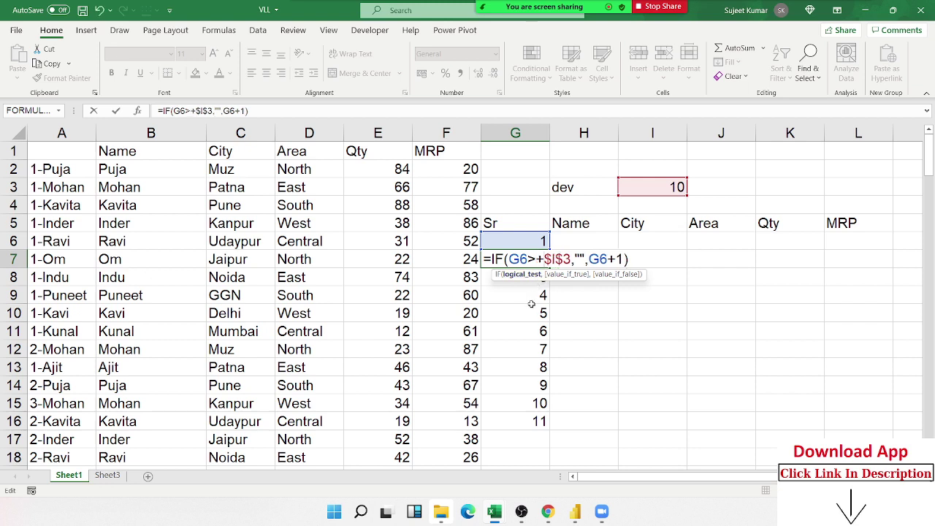
key(BackSpace)
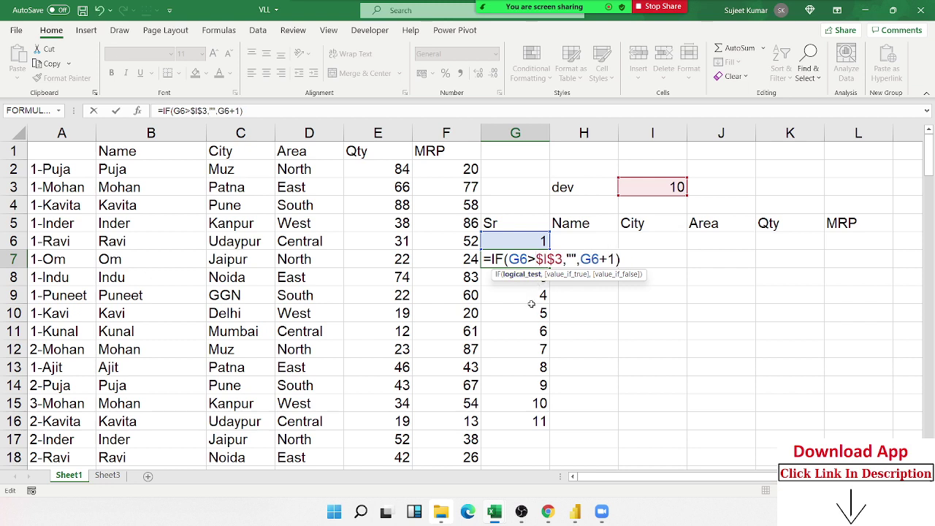
text(+1)
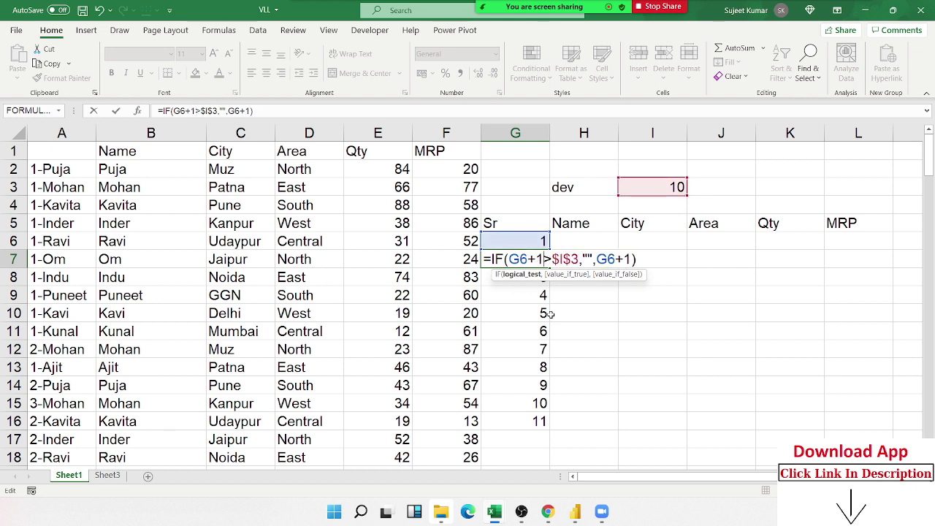
key(ctrl+Return)
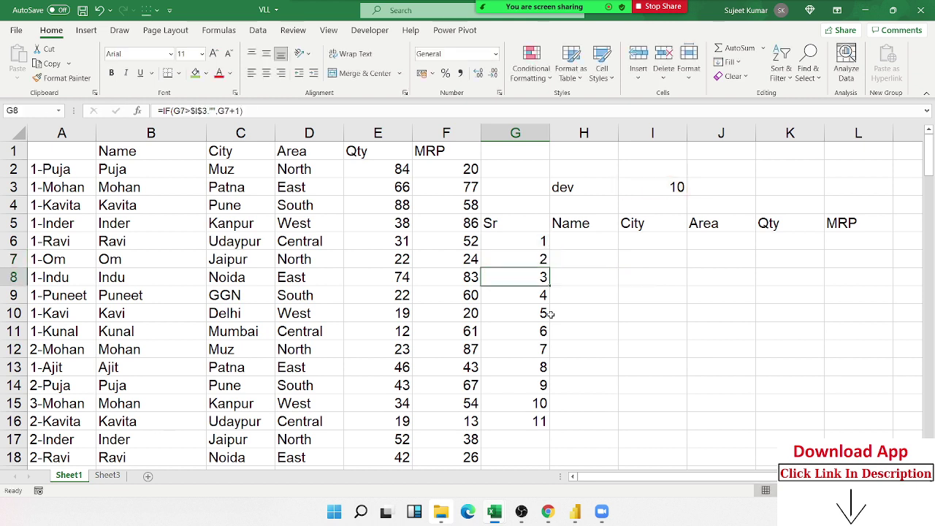
Fill the revised formula down column G, then reopen G7 at its start.
double_click(549, 265)
scroll(557, 350, down, 4)
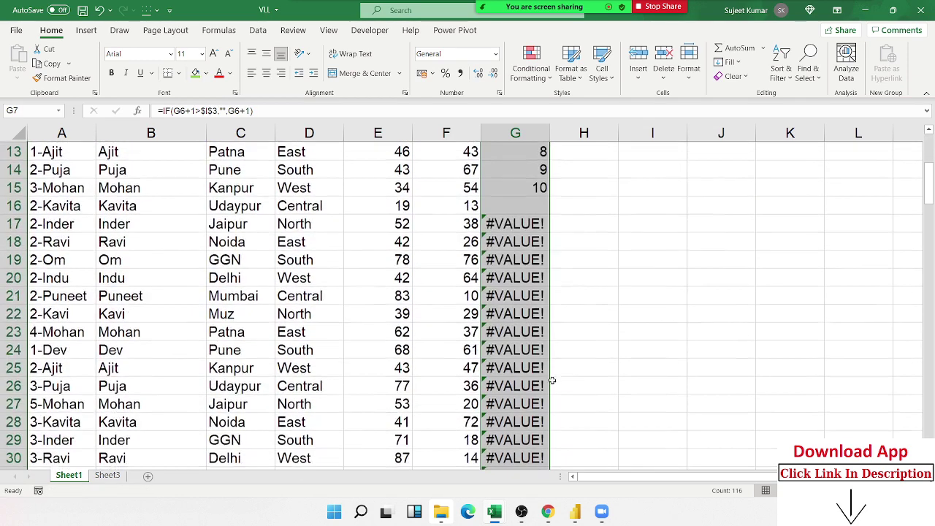
scroll(552, 380, up, 4)
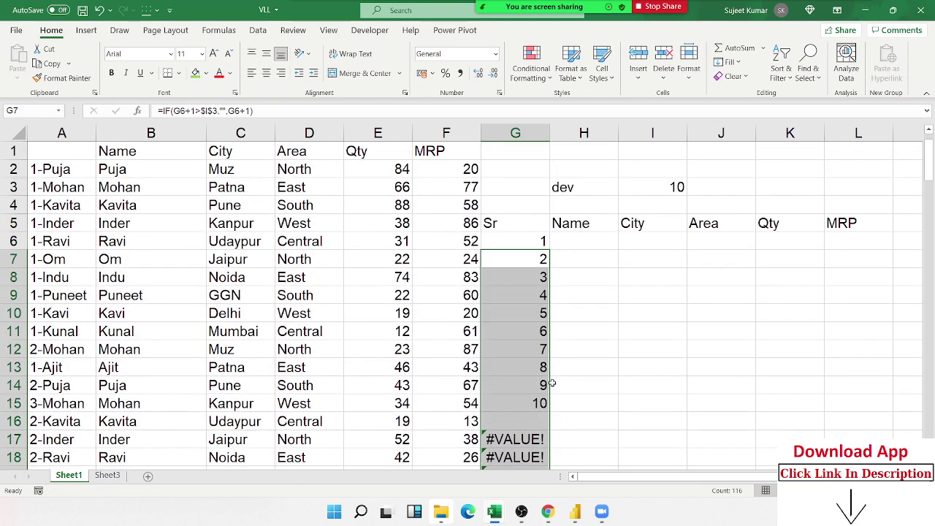
double_click(526, 261)
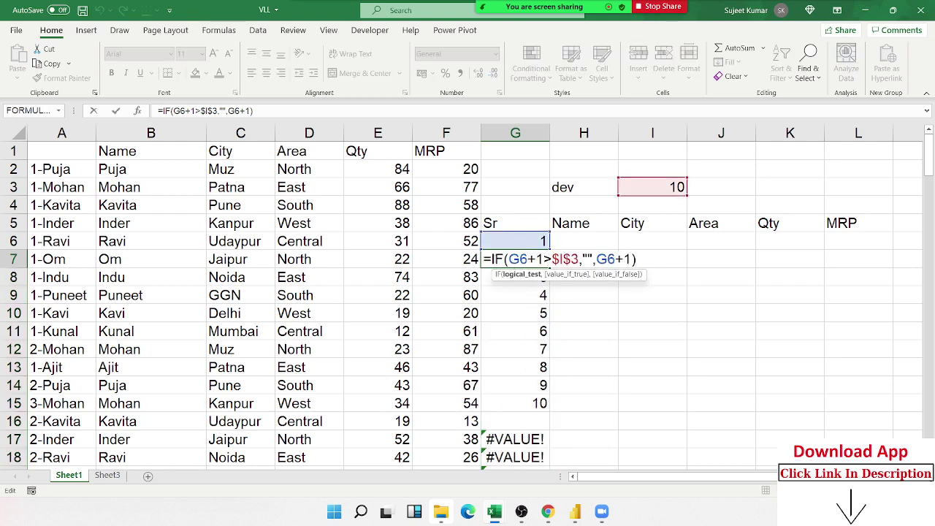
click(492, 259)
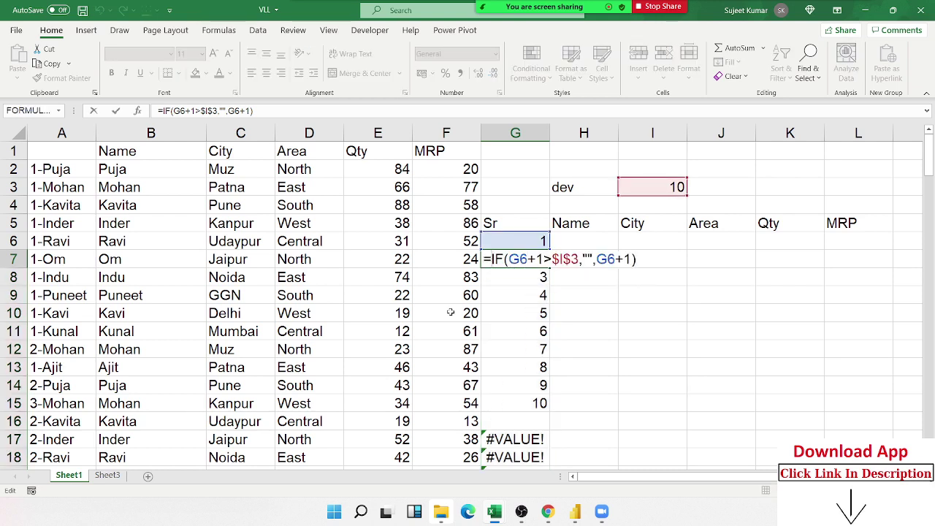
Wrap the G7 serial formula in IFERROR returning a blank.
text(if)
key(Down)
key(Tab)
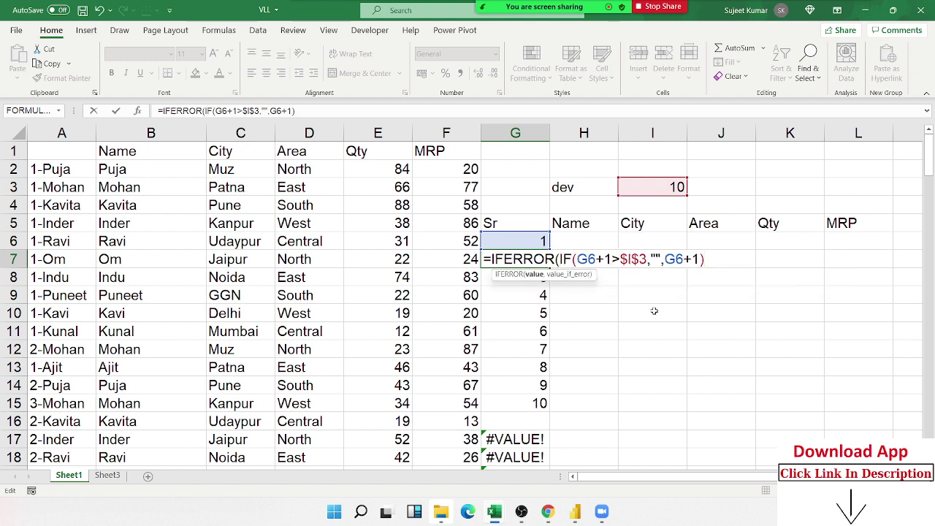
text(,"")
text())
key(ctrl+Return)
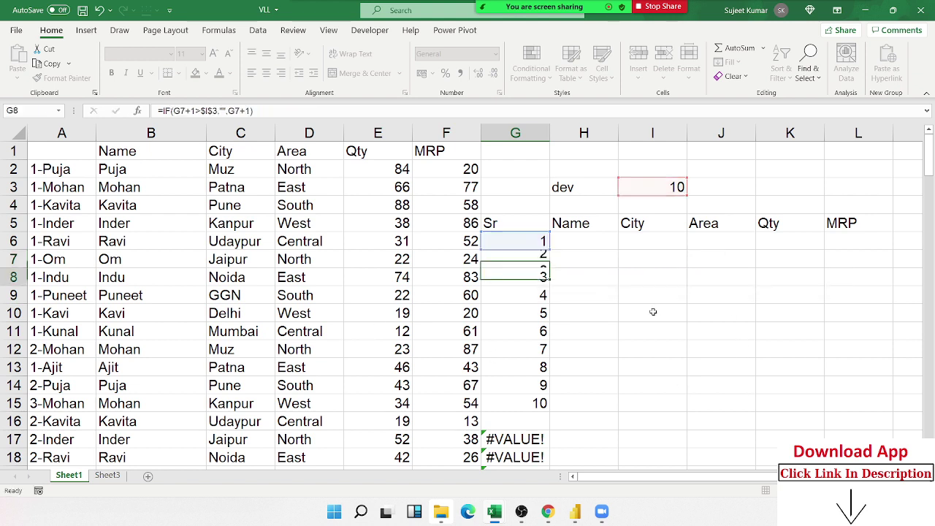
Fill the formula down G7:G122 with Ctrl+D and move to H6.
key(ctrl+shift+Down)
key(ctrl+d)
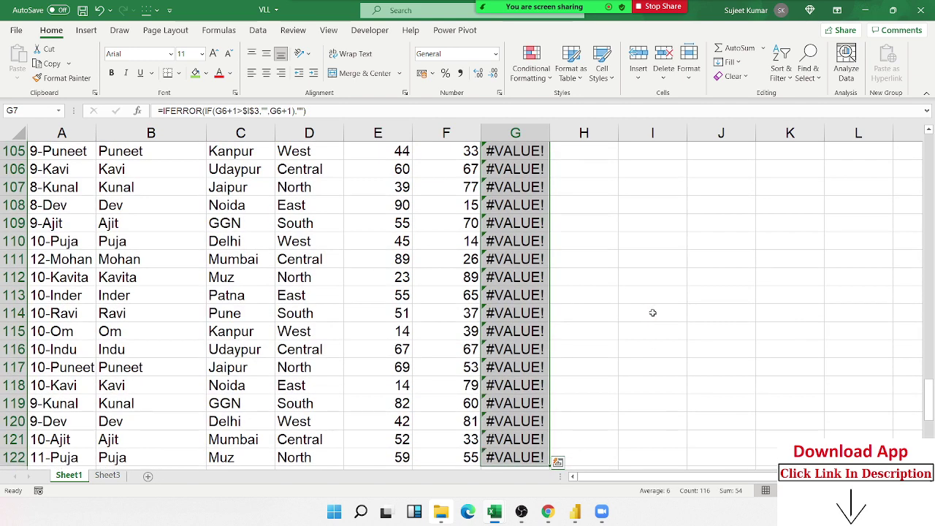
key(ctrl+Up)
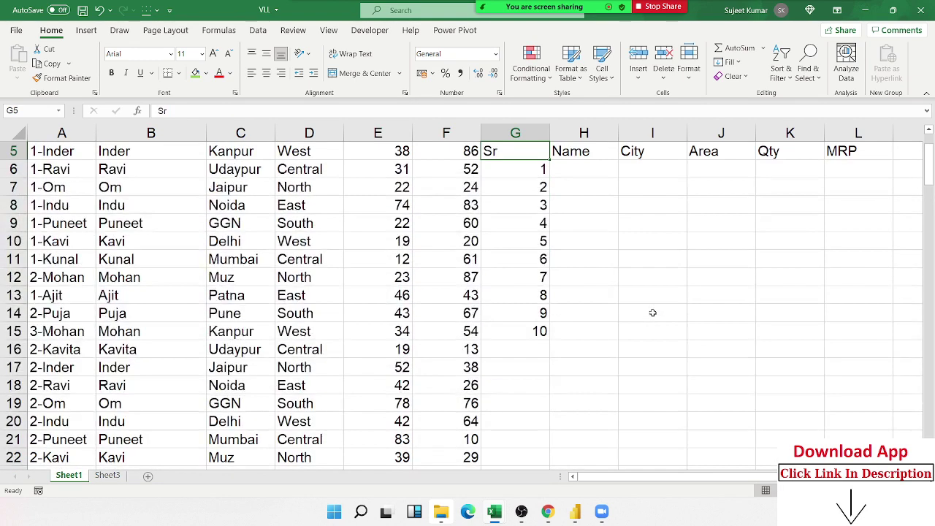
key(Up)
key(Up)
key(Up)
key(Up)
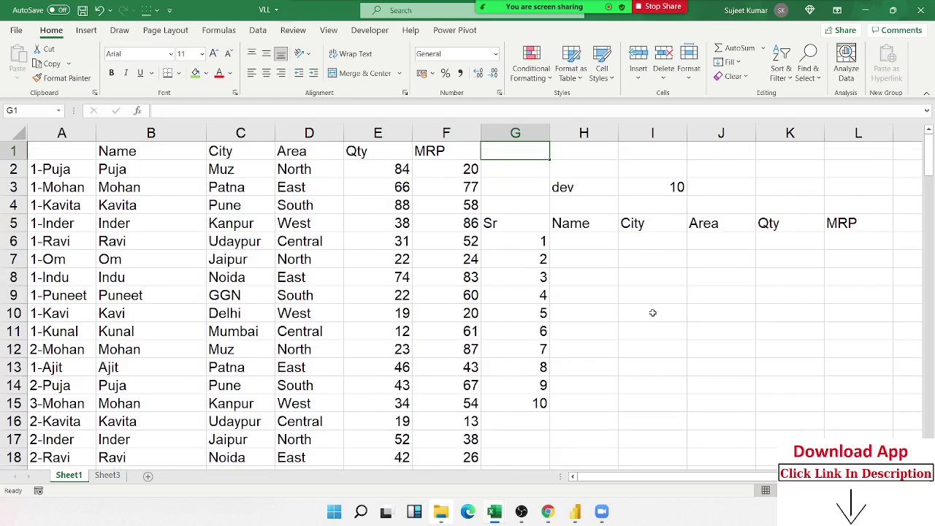
key(Down)
key(Down)
key(Down)
key(Down)
key(Down)
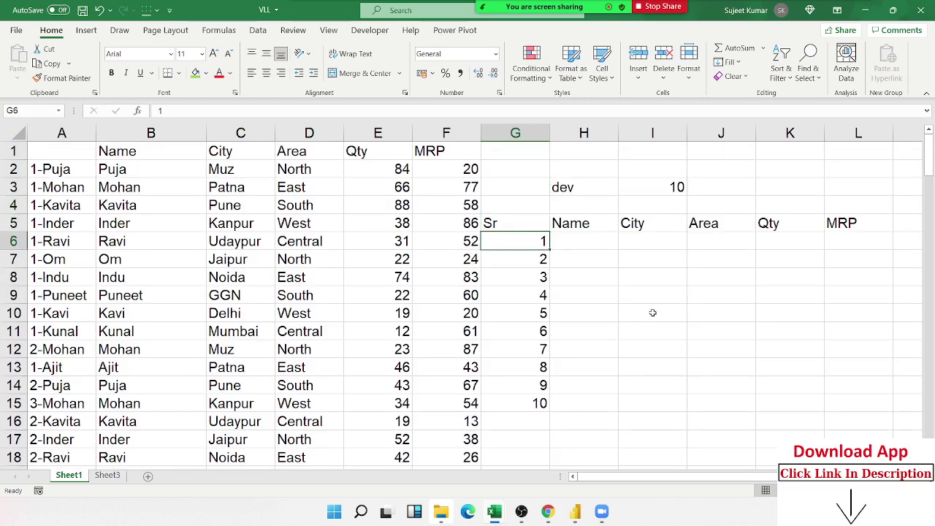
key(Right)
Build =VLOOKUP(G6&"-"&H3,A:F,MATCH(H5,A1:F1,0),0) in H6.
text(=vl)
key(Tab)
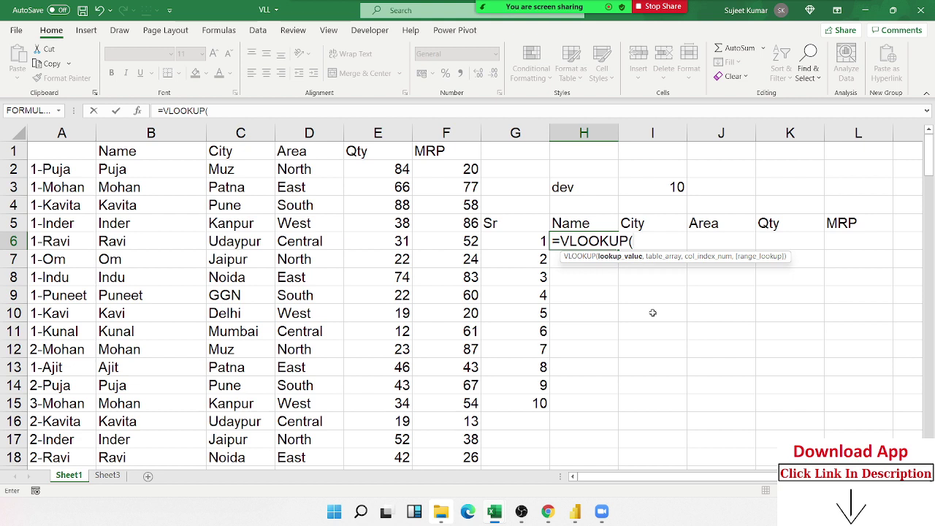
key(Left)
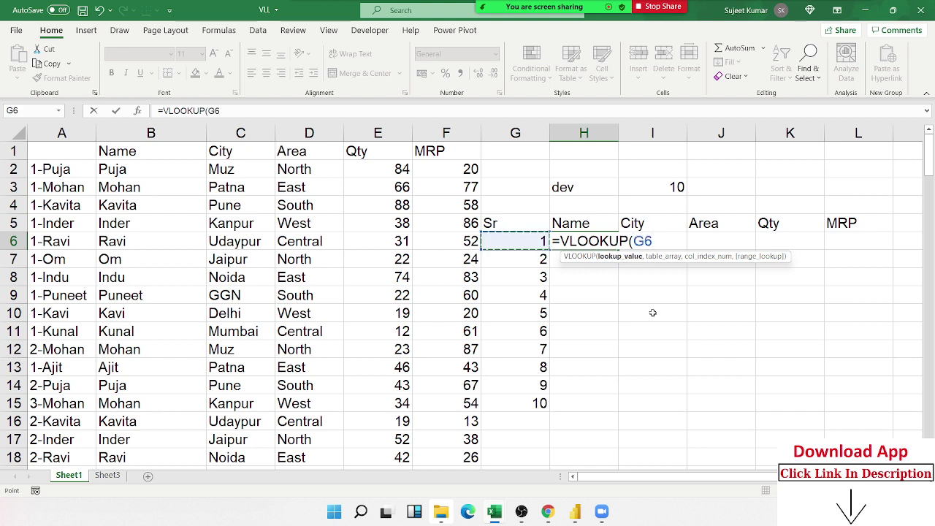
text(&)
text("-"&)
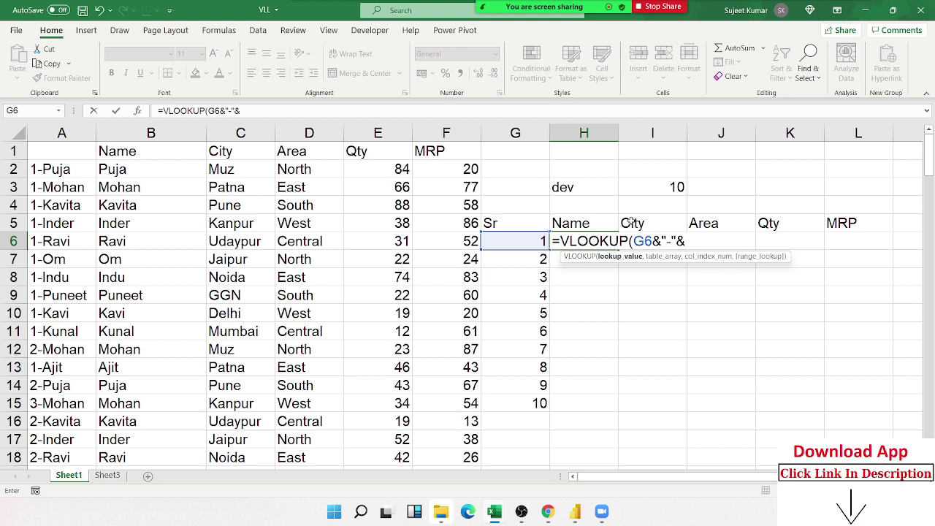
click(608, 183)
text(,)
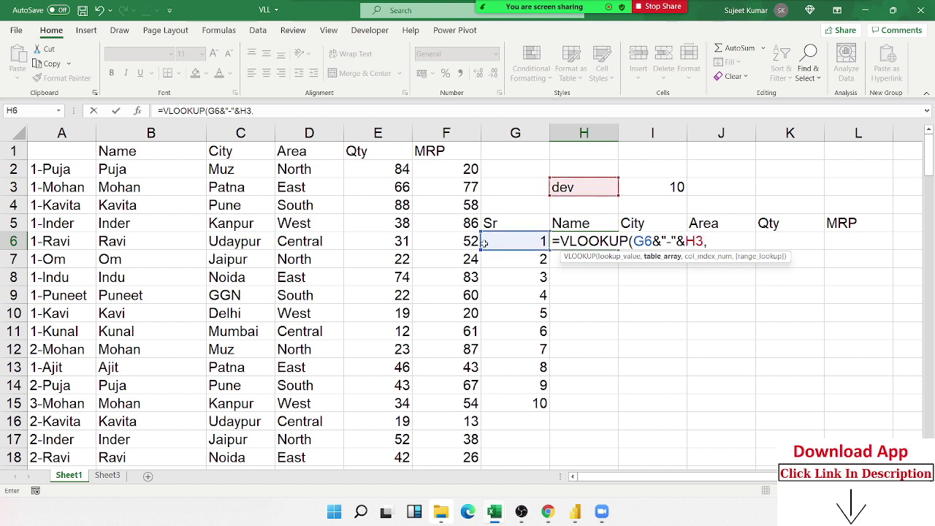
drag(73, 134, 442, 189)
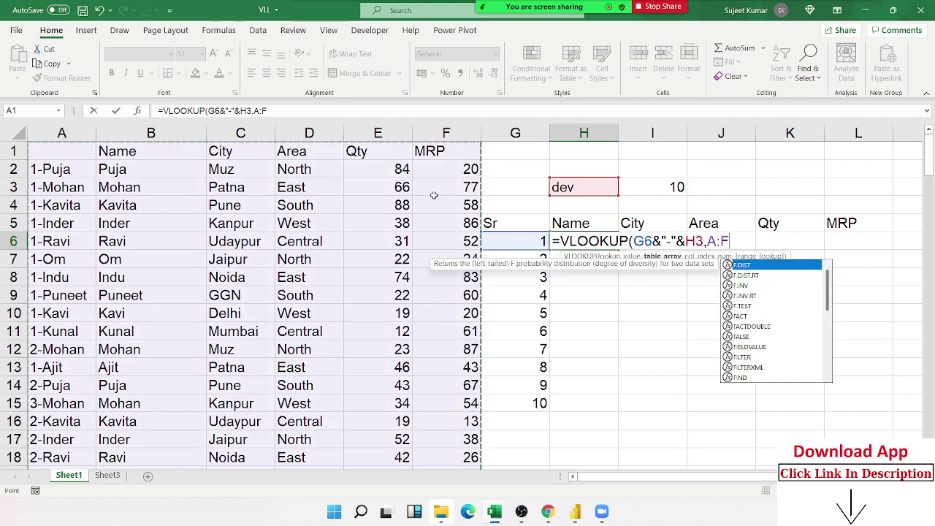
text(,)
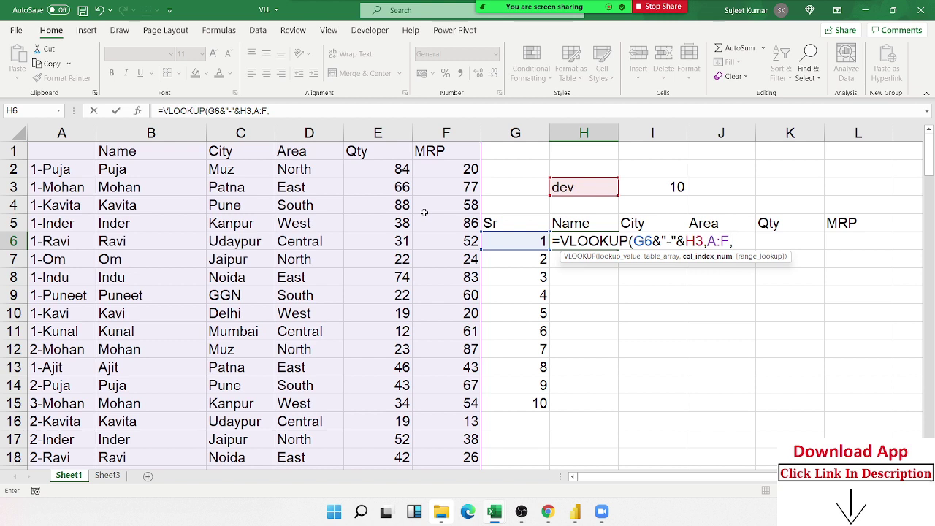
text(m)
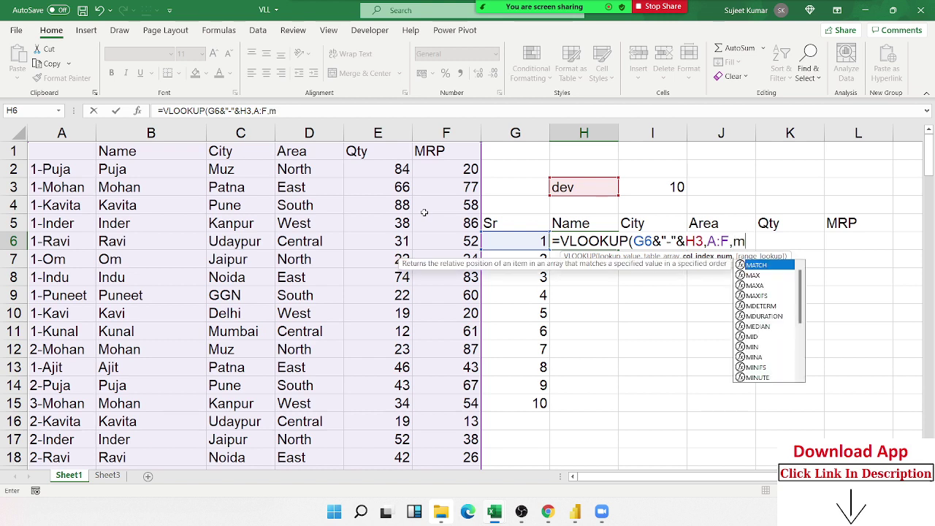
key(Tab)
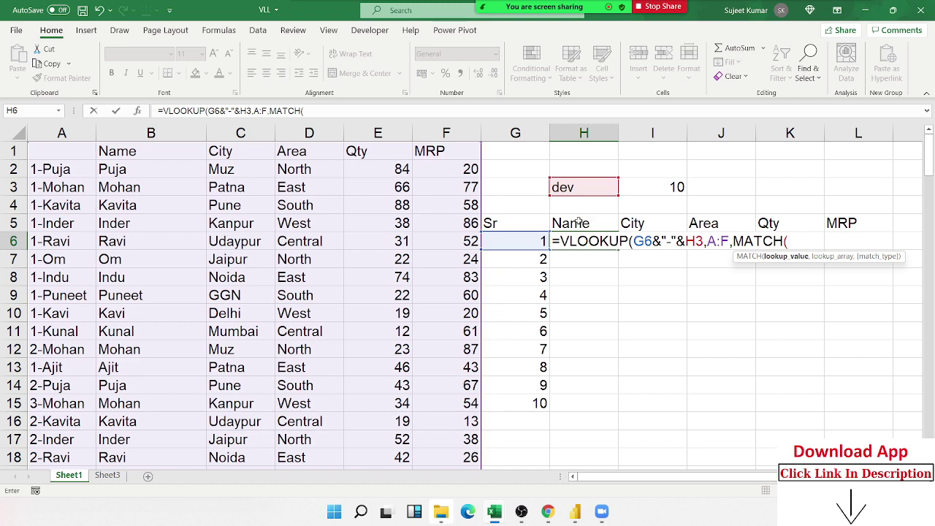
click(555, 223)
text(,)
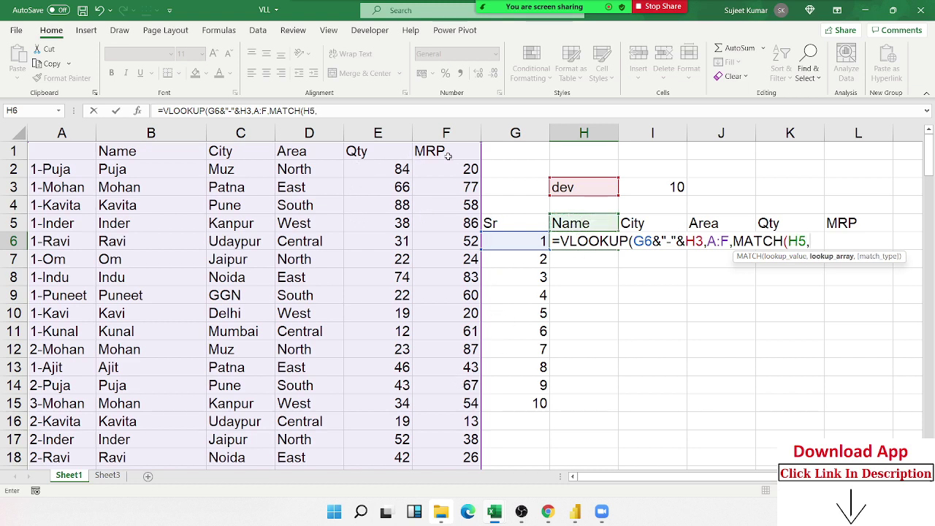
drag(424, 151, 47, 143)
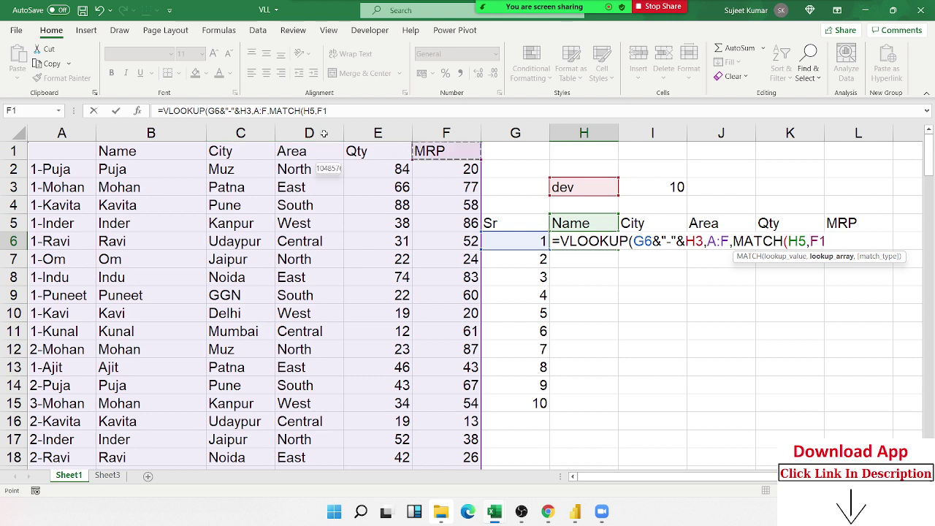
text(A1:F1,0)
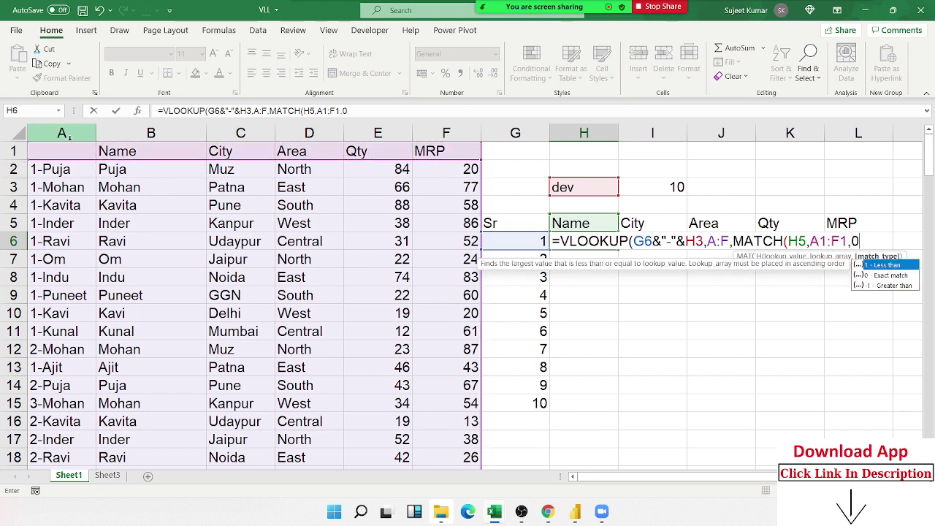
text(),0)
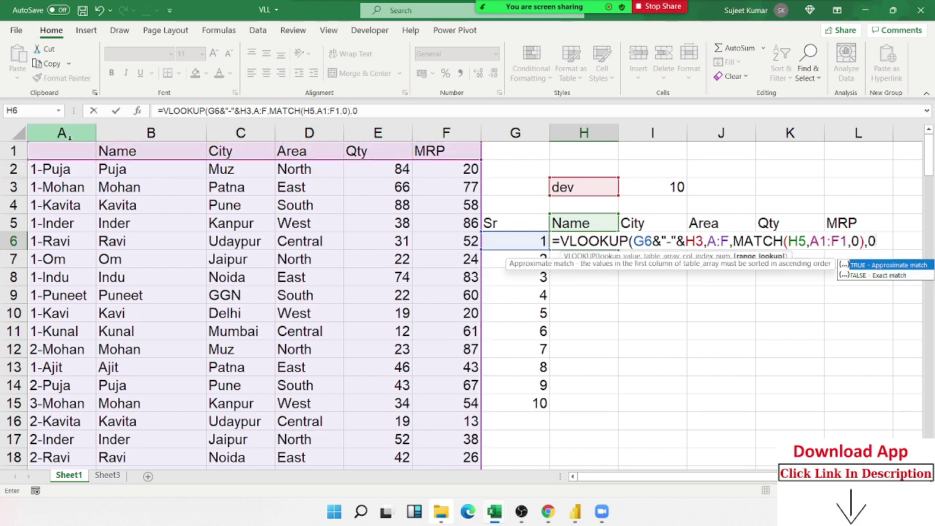
text())
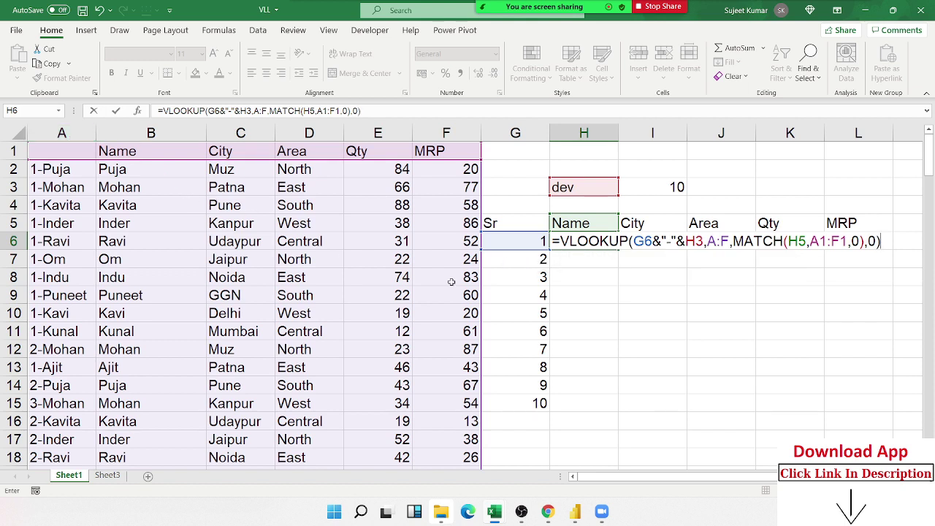
Anchor the references as $G6, H$3, $A:$F, H$5 and $A$1:$F$1, then commit.
click(645, 243)
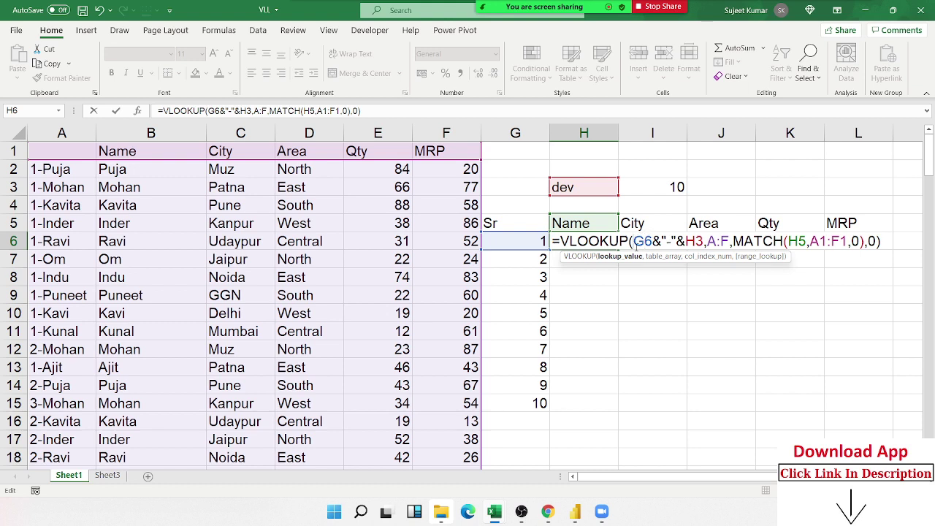
text($)
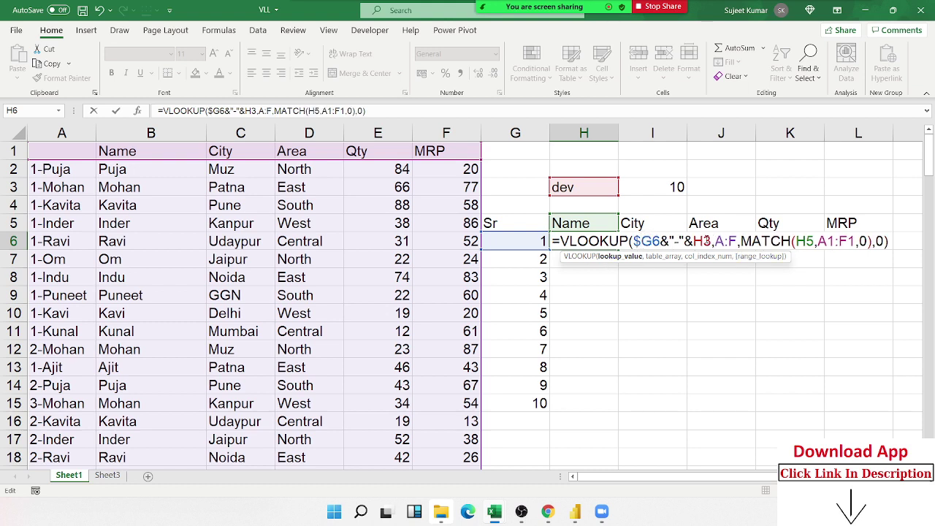
text($)
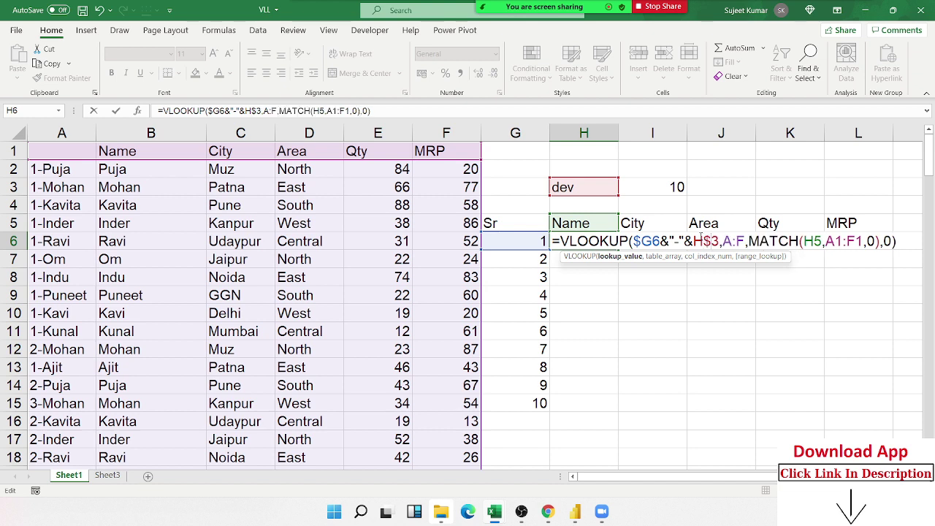
click(730, 241)
key(F4)
click(829, 241)
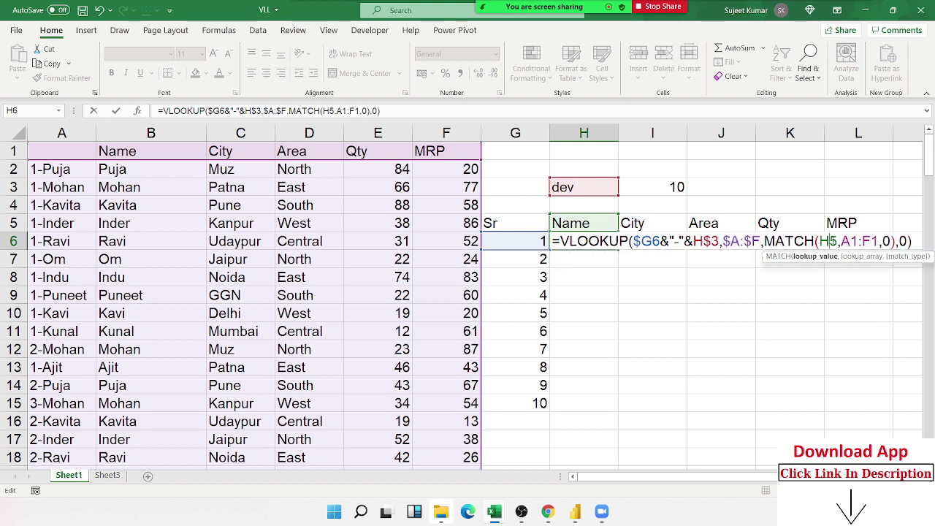
text($)
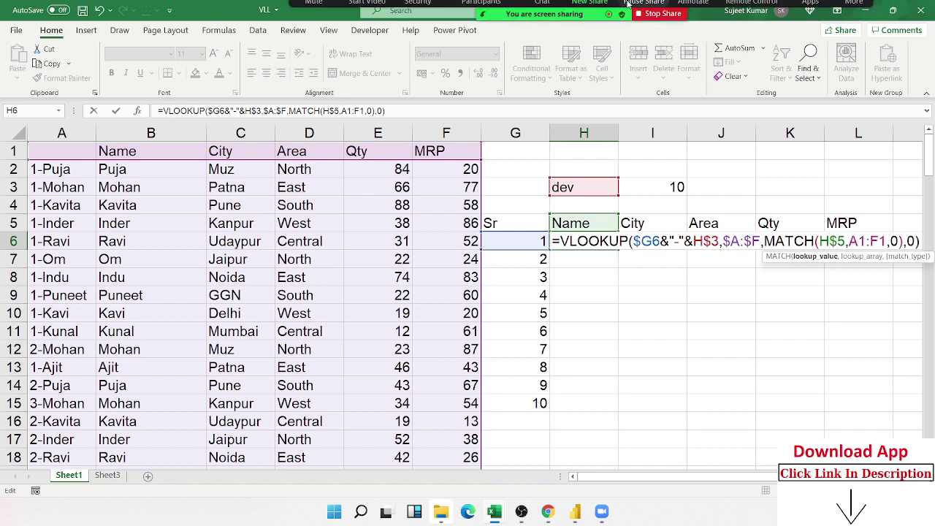
click(857, 241)
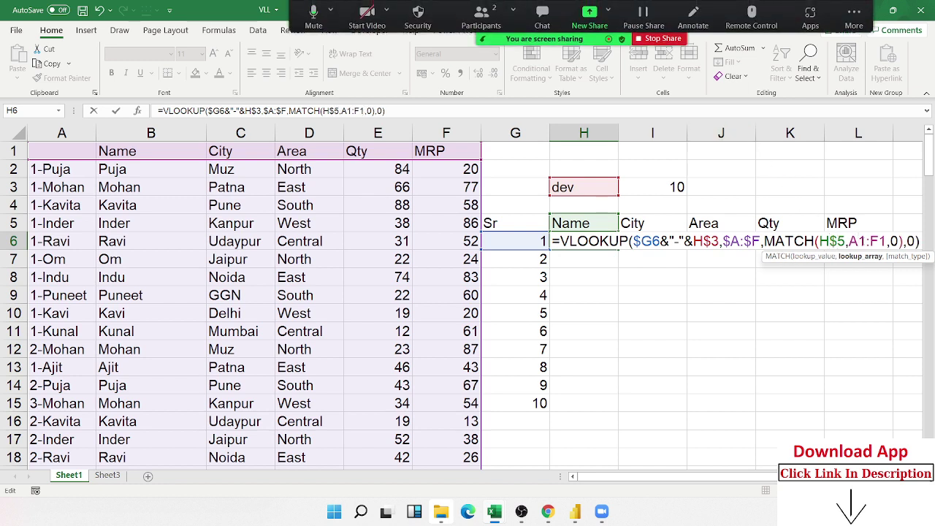
key(F4)
click(892, 241)
key(F4)
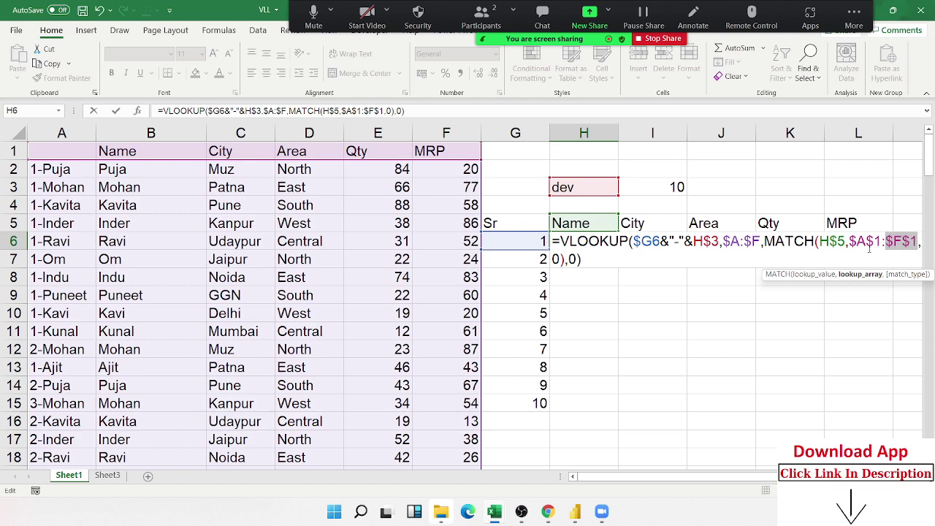
key(Return)
Wrap the H6 lookup formula in IFERROR returning a blank.
click(576, 243)
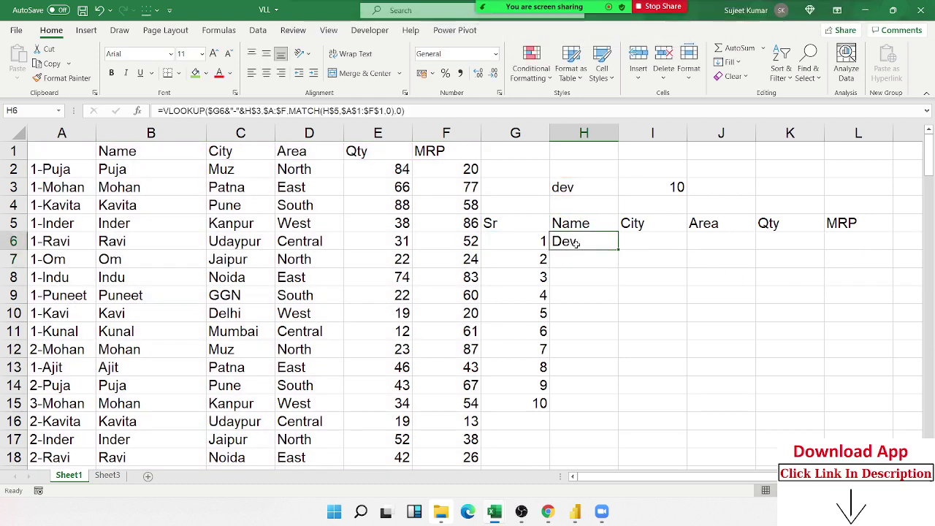
mouse_move(577, 243)
mouse_down()
mouse_move(878, 416)
mouse_move(839, 246)
mouse_up()
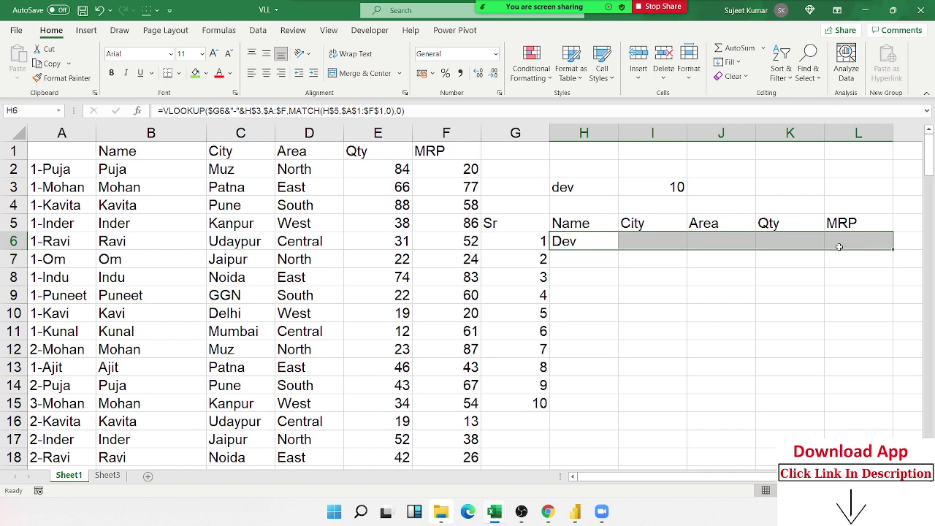
double_click(597, 240)
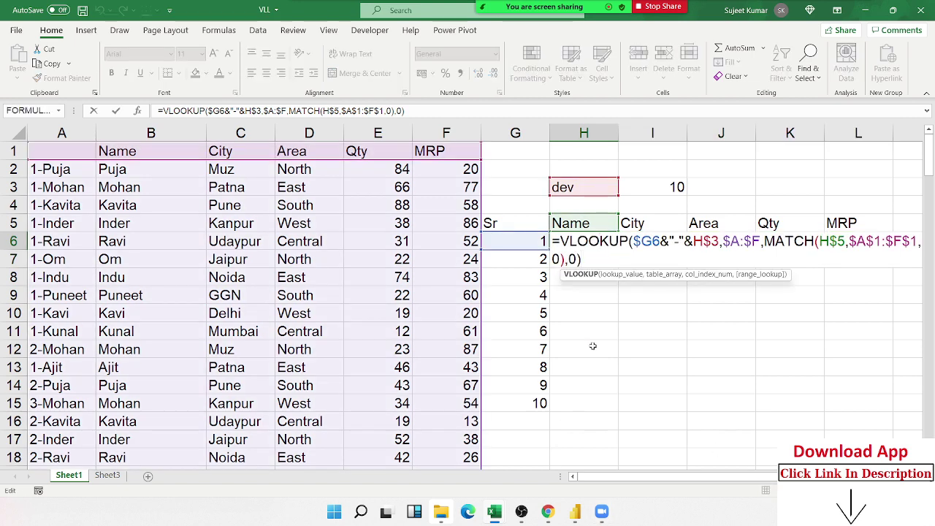
click(554, 247)
text(I)
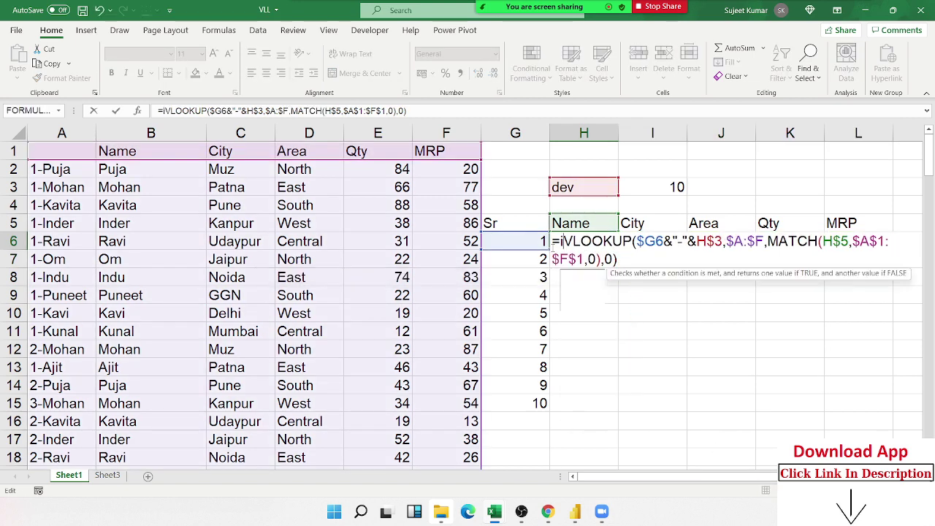
text(FERROR()
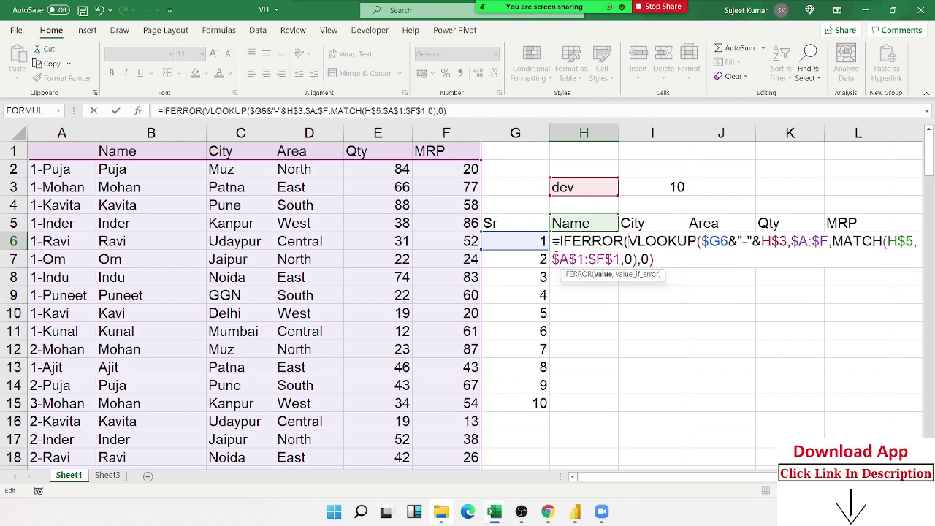
text(,)
key(Return)
key(Return)
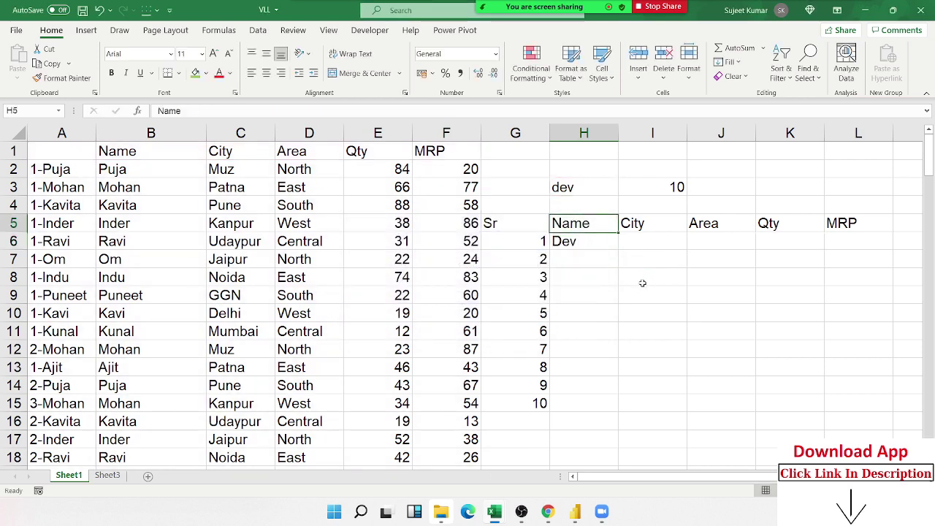
Select the lookup table range H6:L80 for filling the formula.
key(Down)
key(ctrl+Right)
key(ctrl+Left)
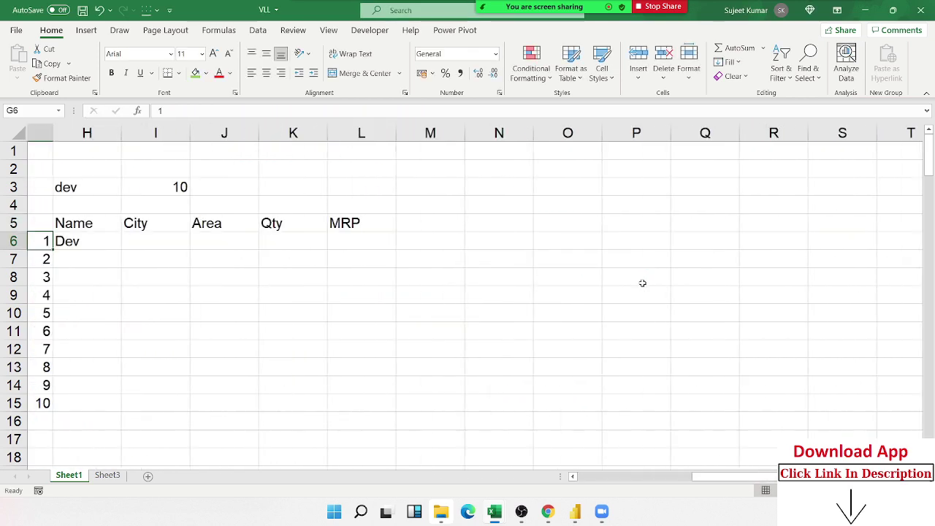
key(Left)
key(ctrl+Left)
scroll(628, 271, down, 2)
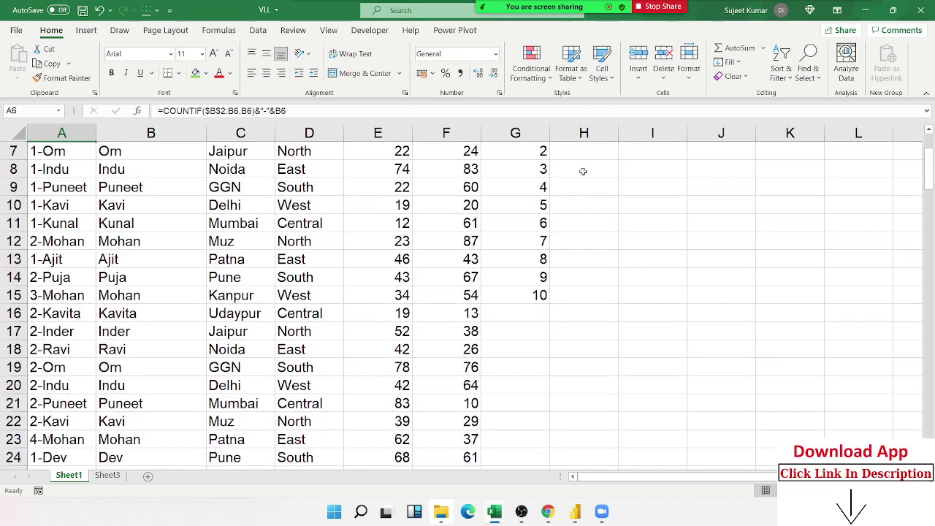
scroll(575, 242, up, 2)
mouse_move(576, 241)
mouse_down()
mouse_move(789, 446)
mouse_move(877, 449)
mouse_up()
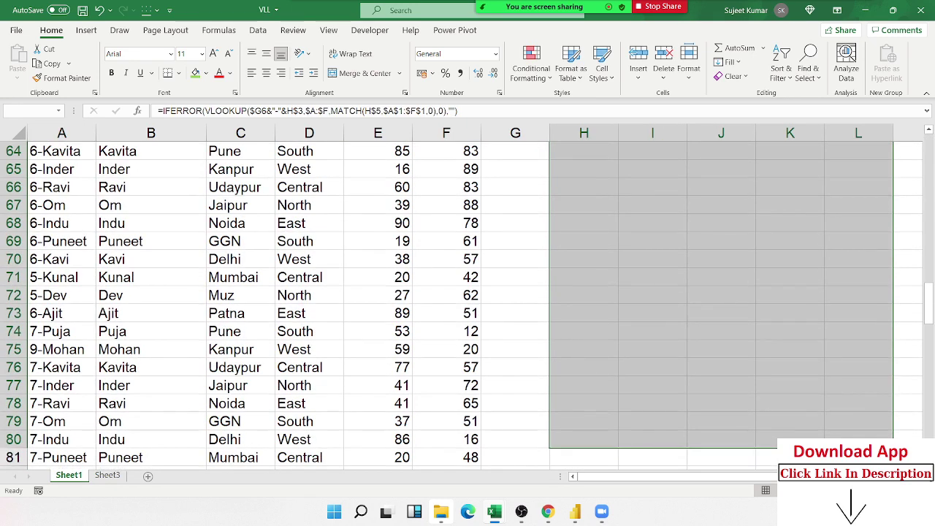
scroll(826, 433, up, 4)
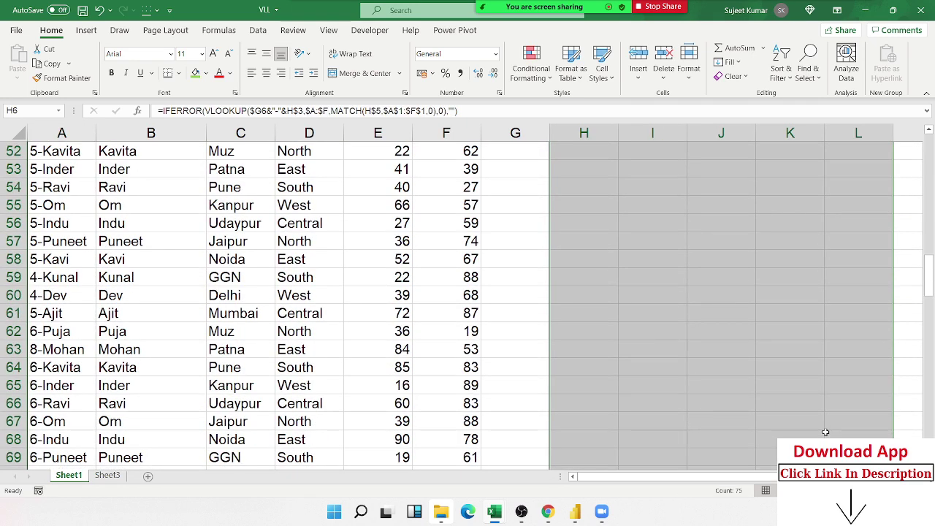
scroll(826, 433, up, 4)
scroll(801, 417, up, 8)
scroll(800, 417, up, 5)
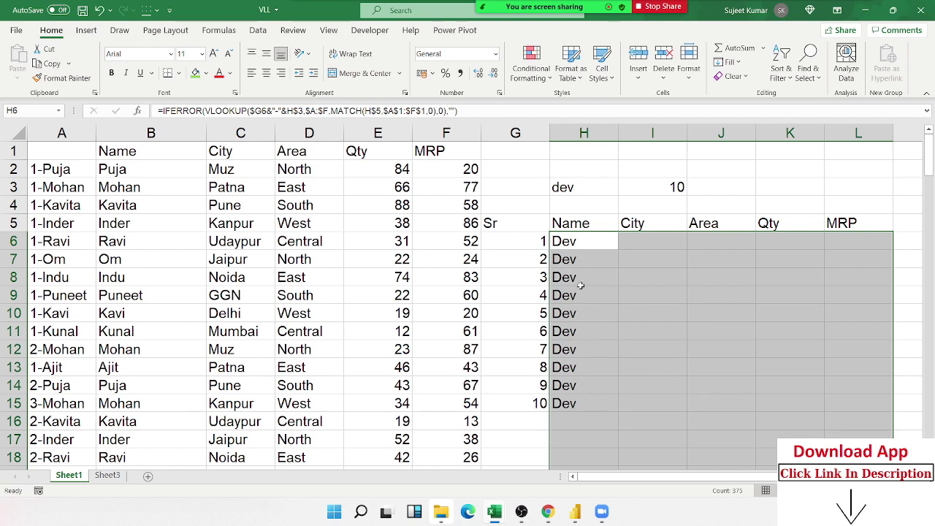
Change H$3 to $H$3 in the H6 lookup formula.
click(634, 250)
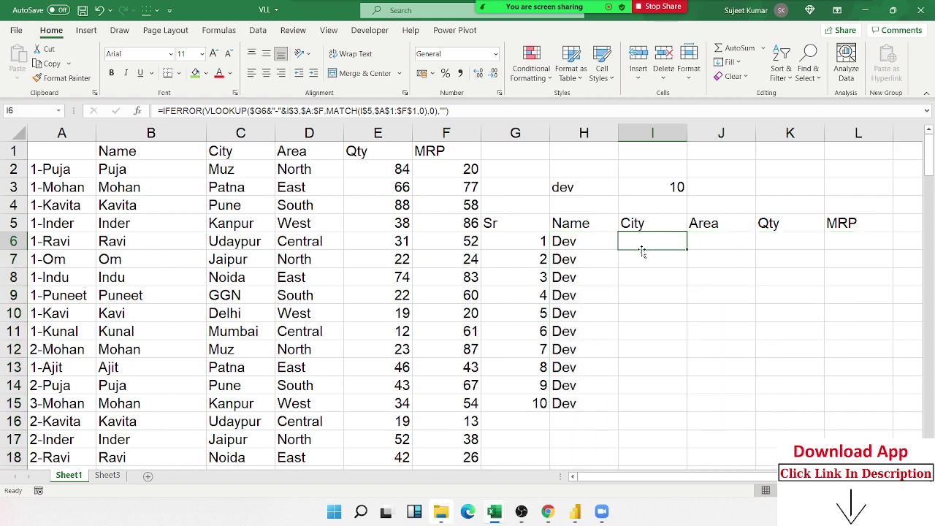
double_click(591, 244)
key(Escape)
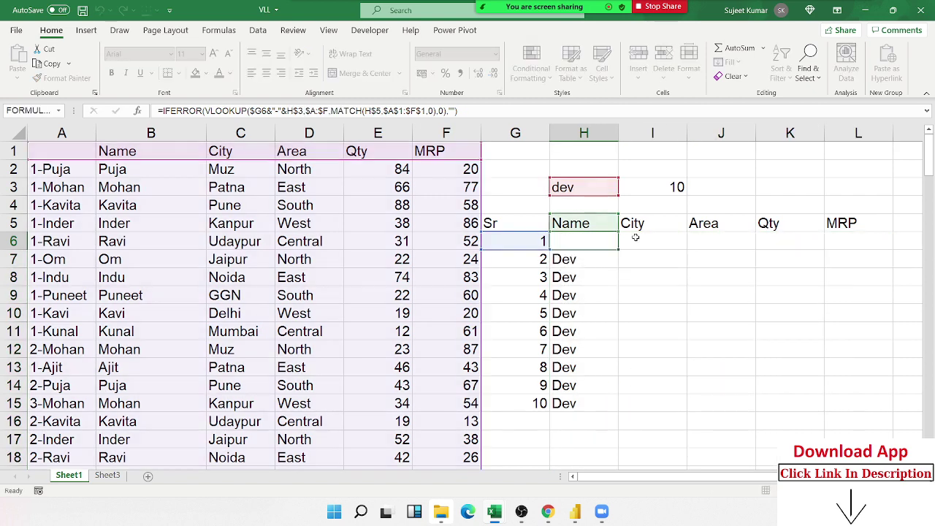
double_click(604, 241)
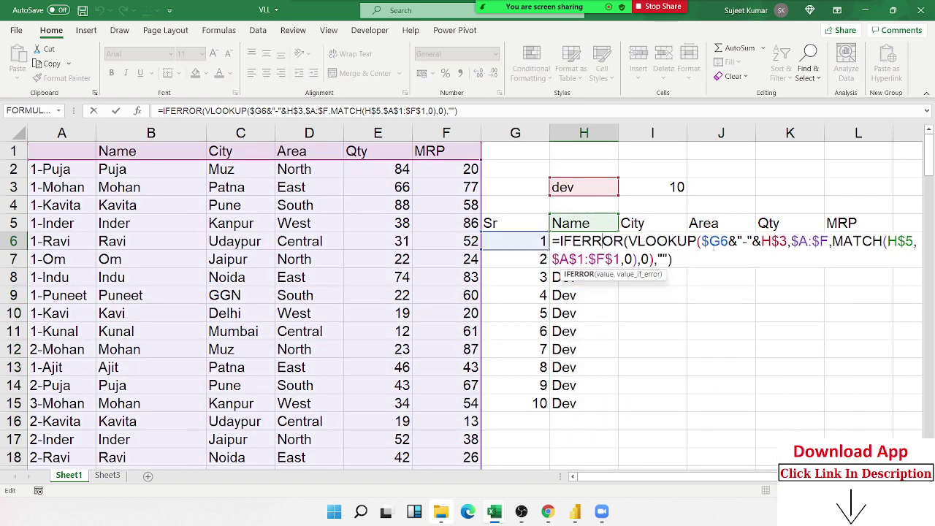
click(649, 241)
text($)
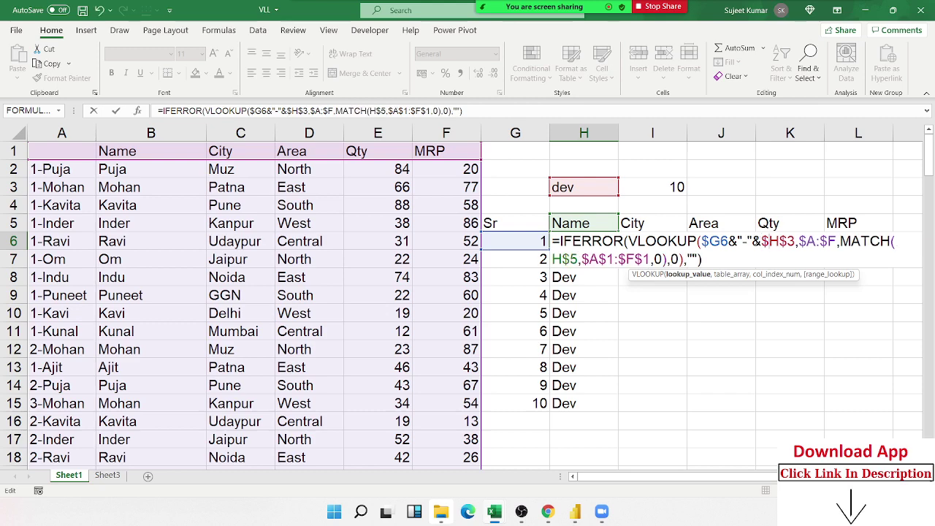
key(Escape)
Fill the lookup formula over H6:L to the last row, filling City, Area, Qty, MRP.
key(shift+Down)
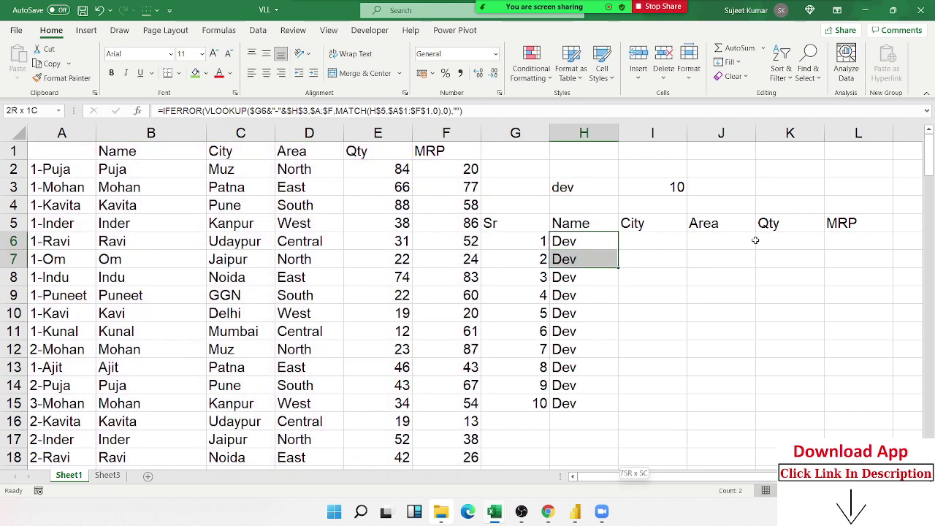
key(ctrl+shift+Down)
key(shift+Right)
key(shift+Right)
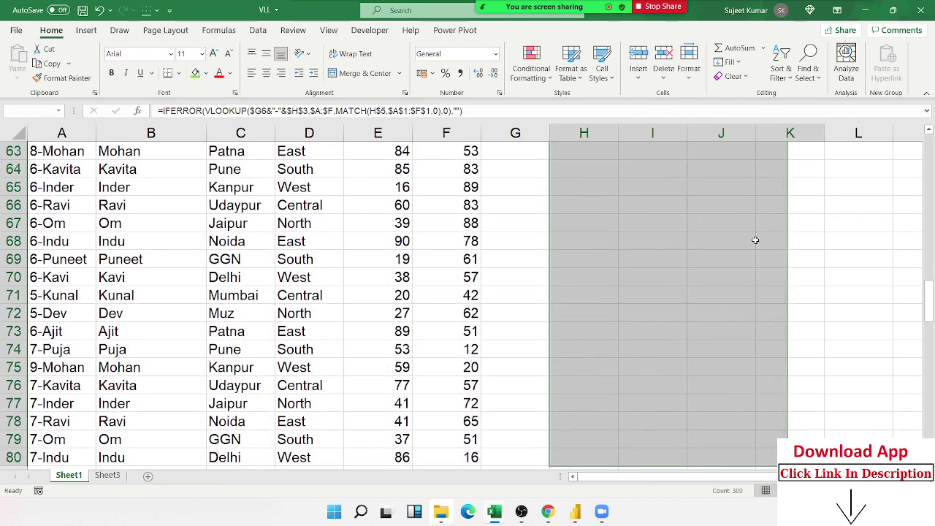
key(shift+Right)
key(shift+Right)
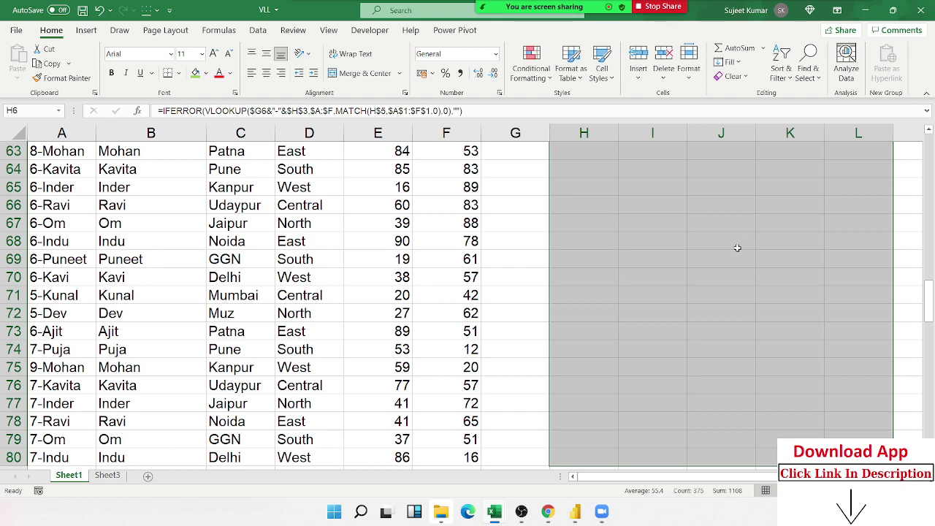
scroll(862, 340, up, 7)
scroll(845, 369, up, 4)
scroll(844, 369, up, 4)
scroll(844, 369, up, 6)
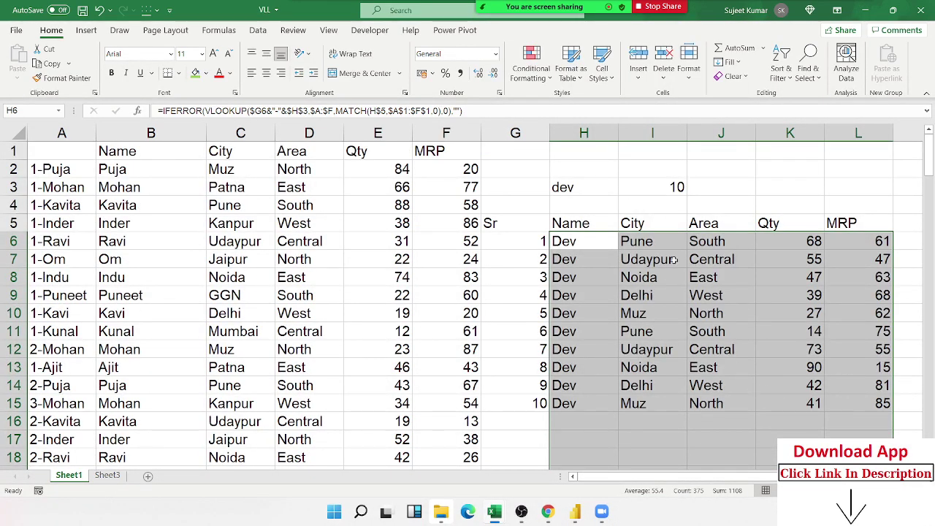
click(574, 190)
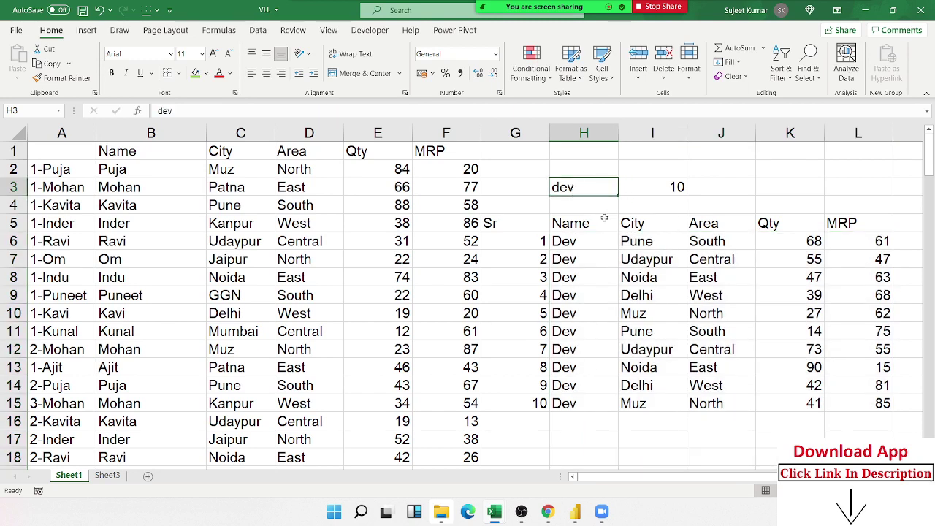
text(Puja)
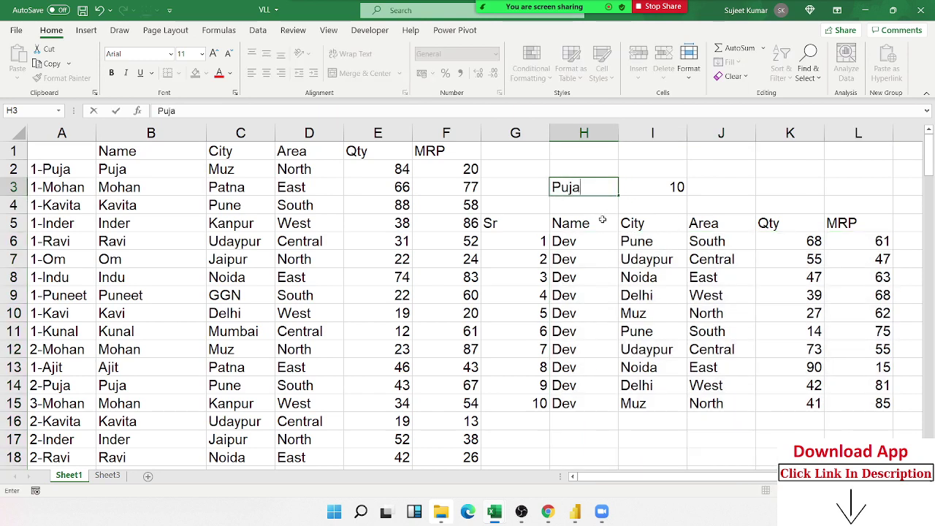
key(Return)
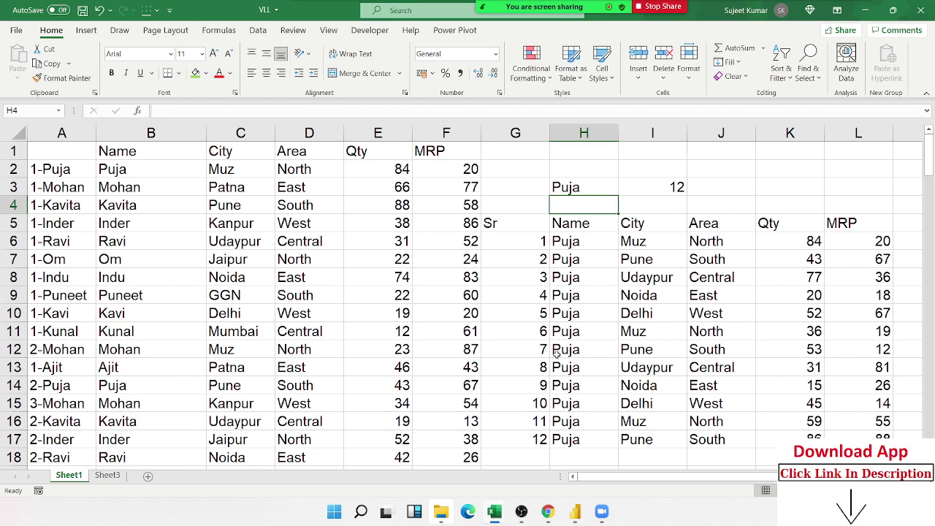
key(Up)
text(Moh)
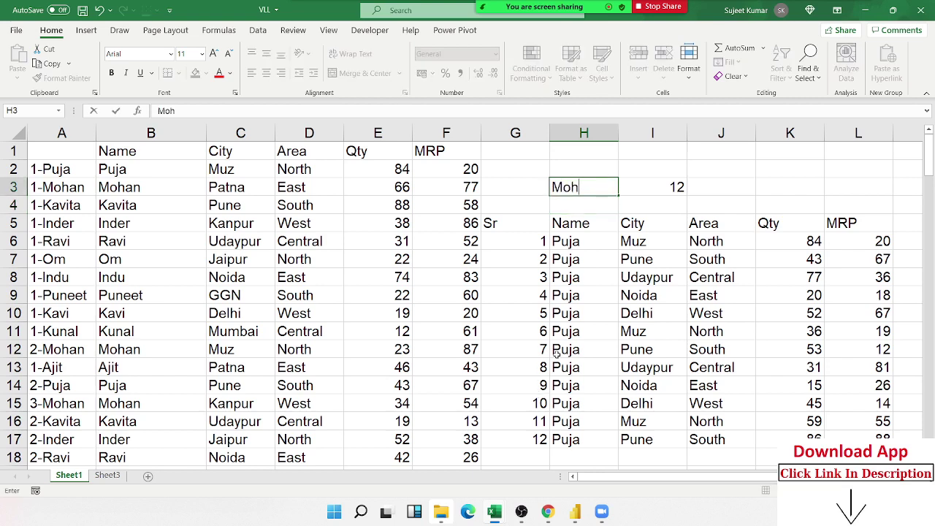
text(an)
key(Return)
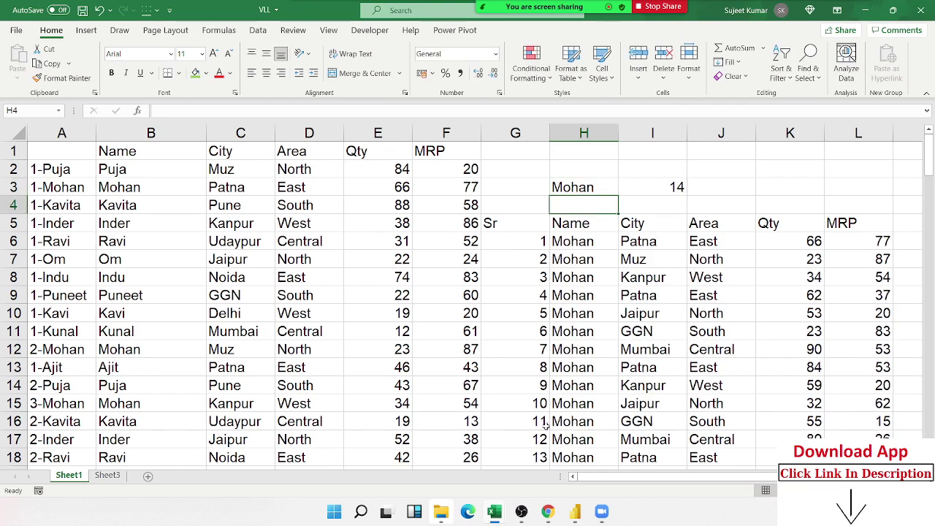
scroll(552, 416, down, 2)
scroll(552, 415, up, 2)
click(580, 188)
text(dev)
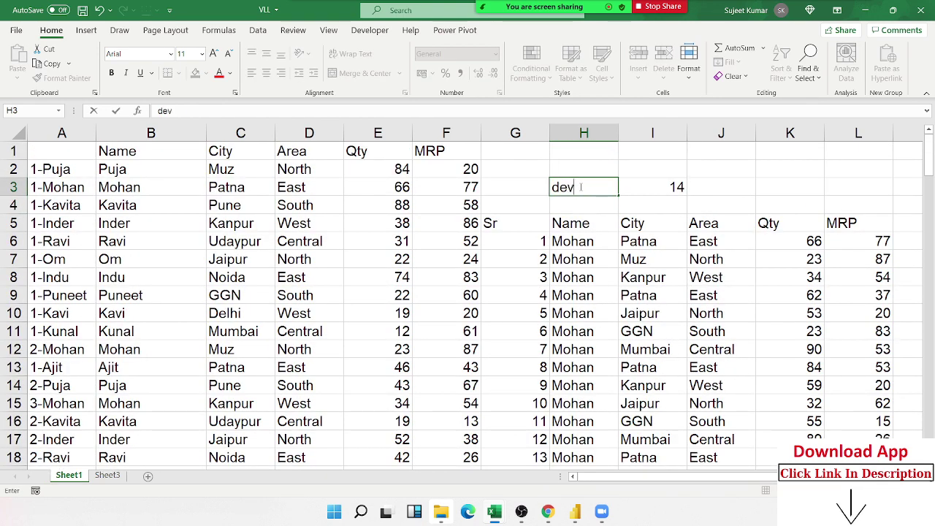
key(Return)
click(553, 259)
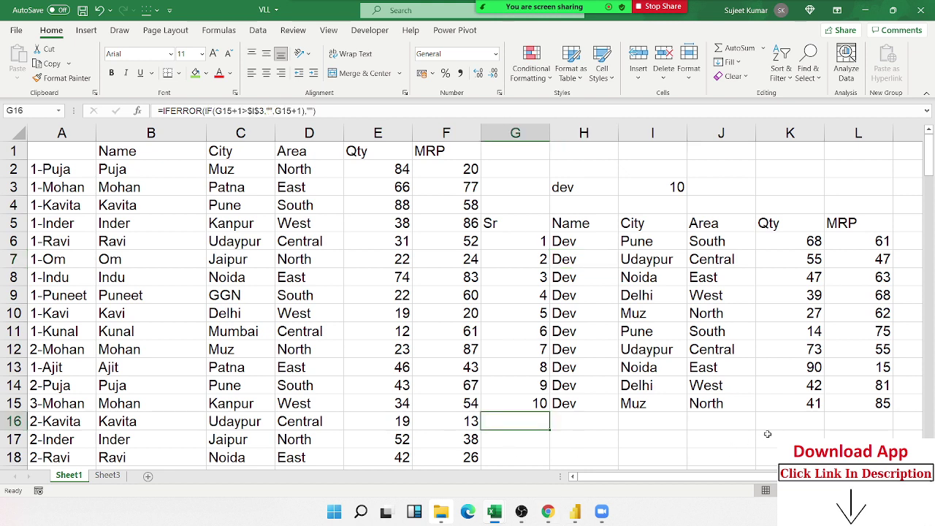
Prefix G7's serial formula with IF(G6=I3,"Total", to label the row after the last serial.
click(515, 260)
drag(548, 268, 544, 281)
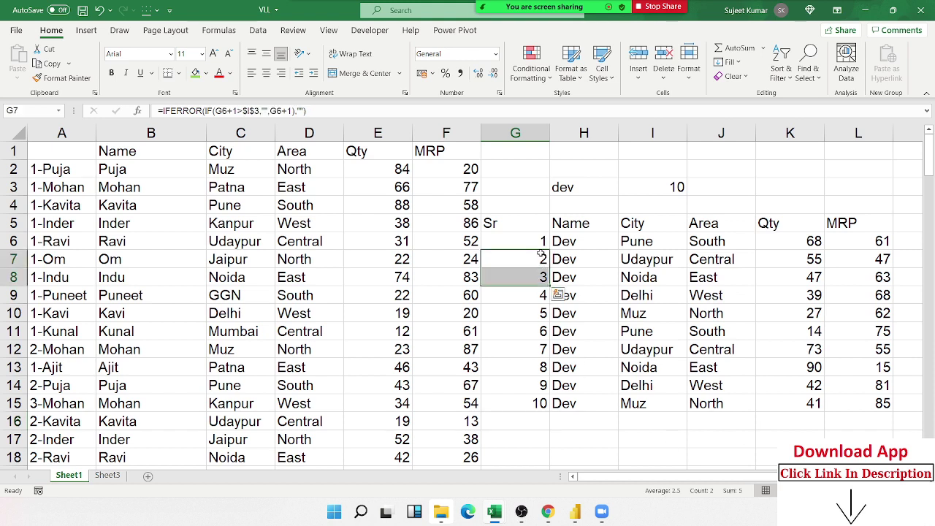
double_click(534, 258)
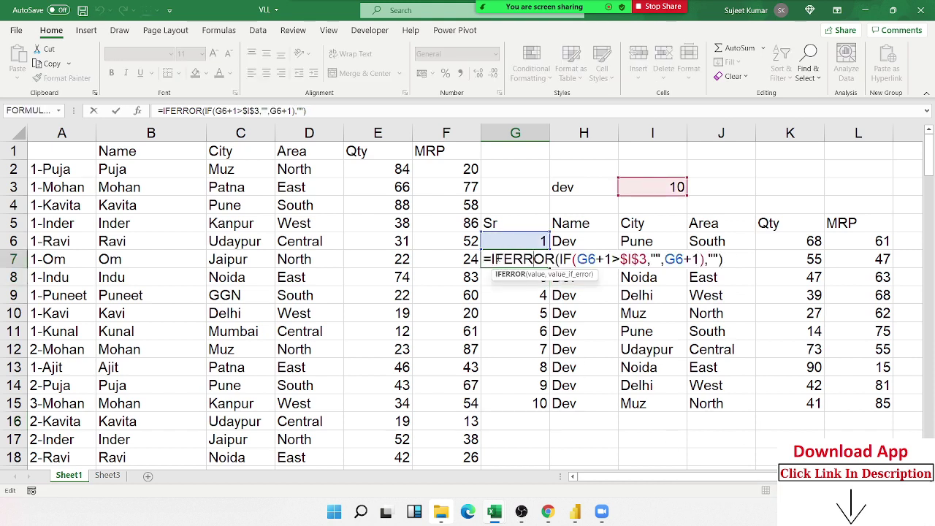
key(Home)
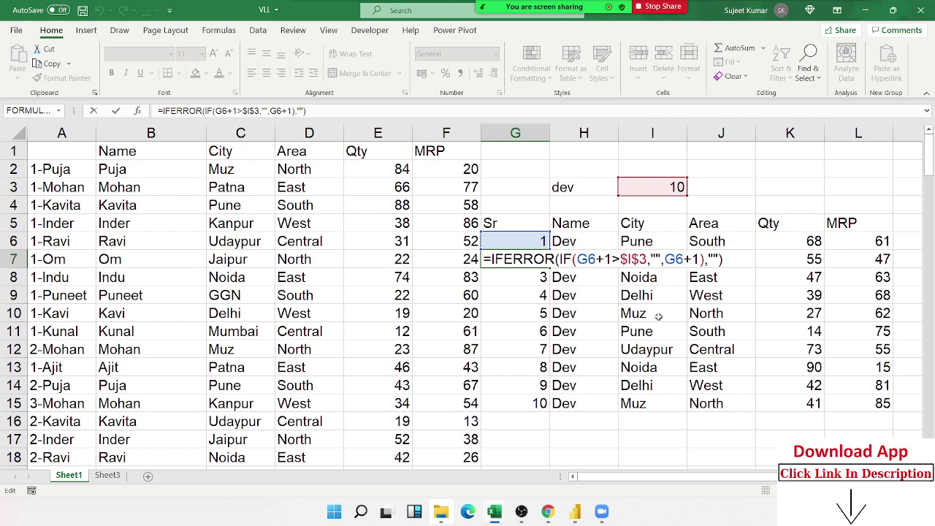
text(IF()
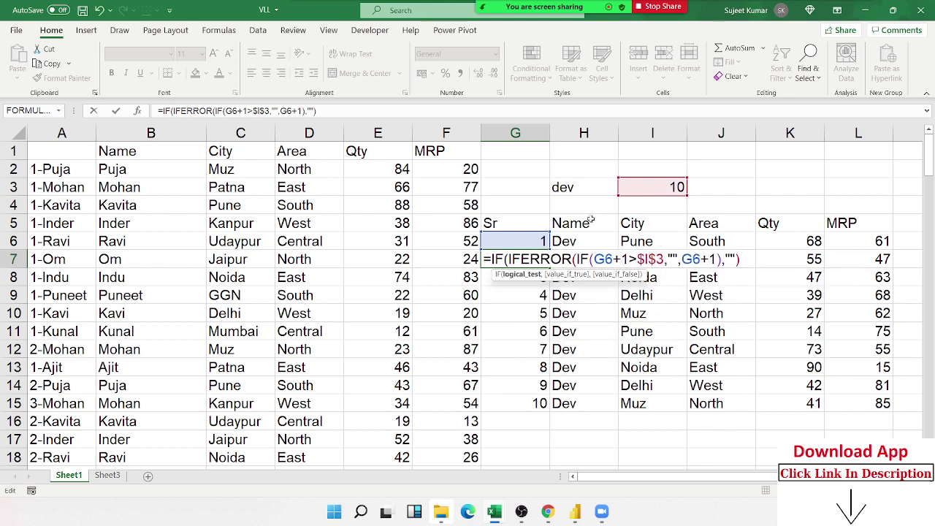
click(529, 236)
text(=)
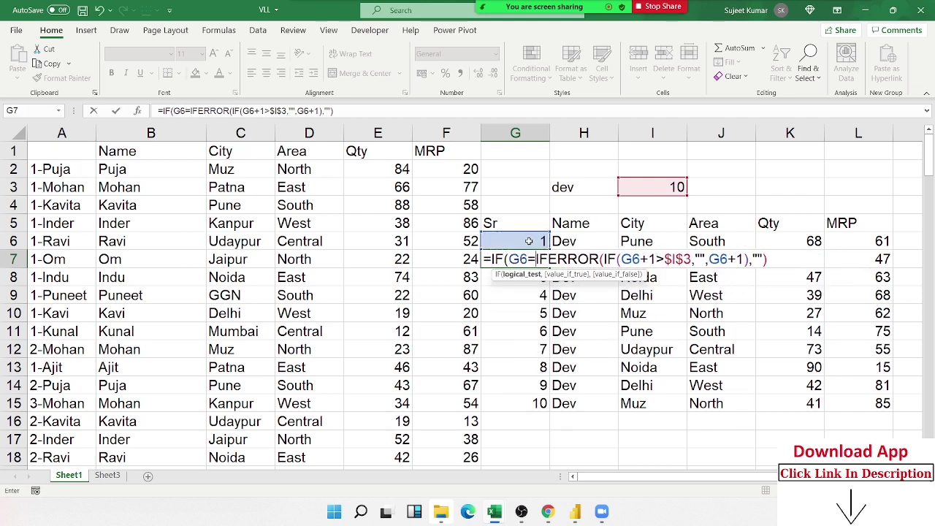
click(653, 190)
text(,)
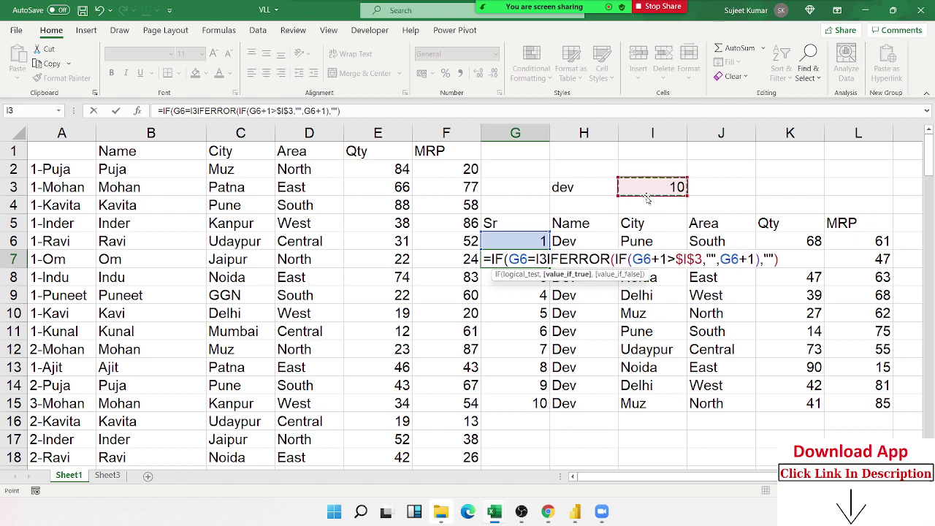
text("Tt)
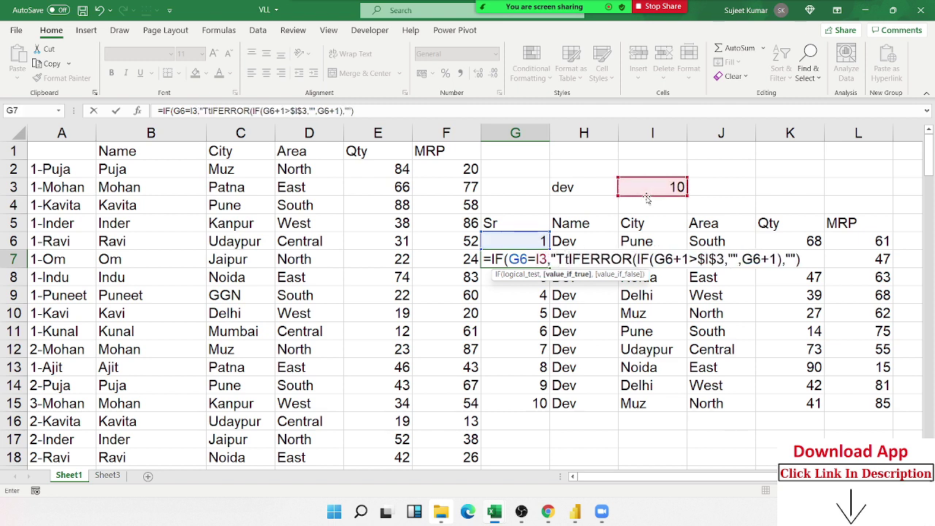
key(BackSpace)
text(otal)
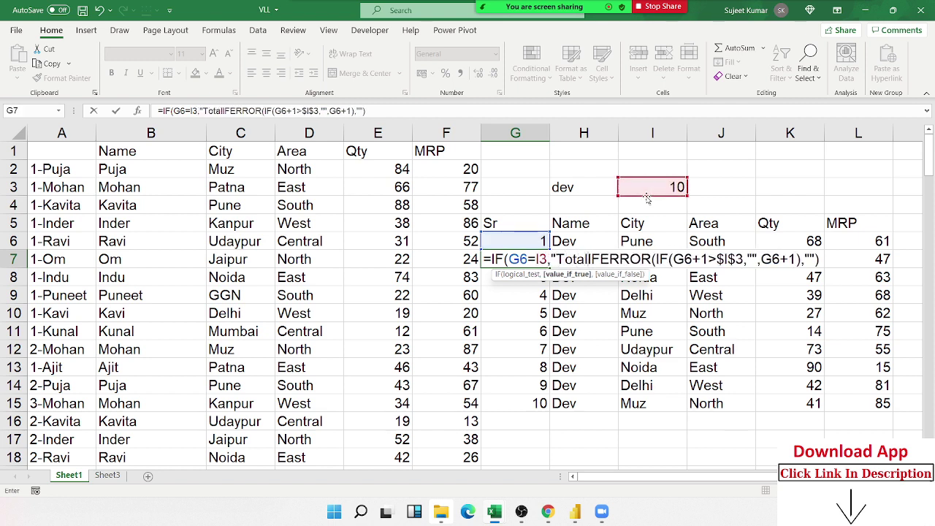
text(",)
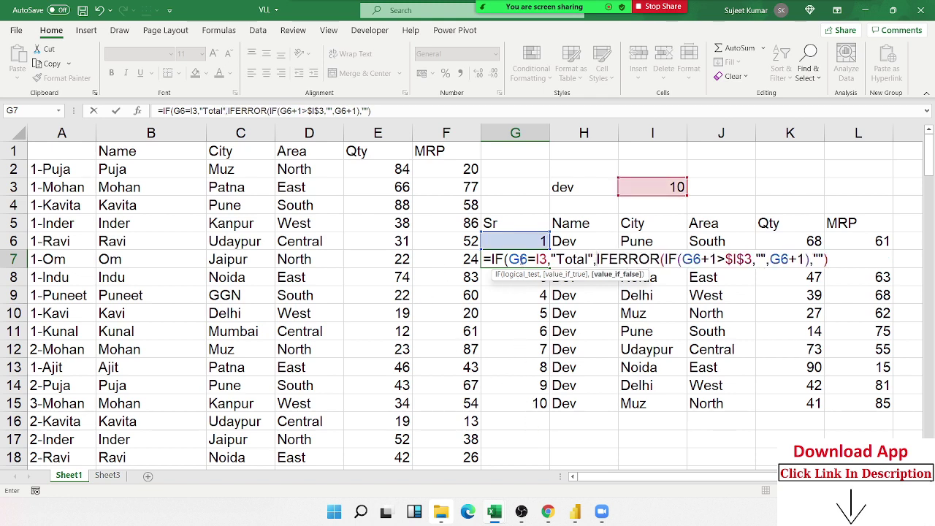
Make I3 absolute and fill the formula down column G so G16 reads Total.
click(519, 260)
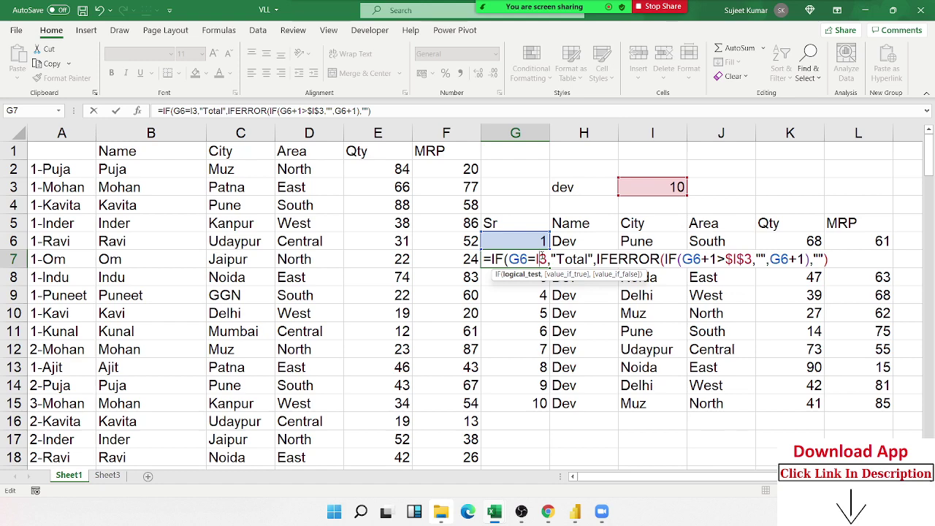
key(F4)
key(Return)
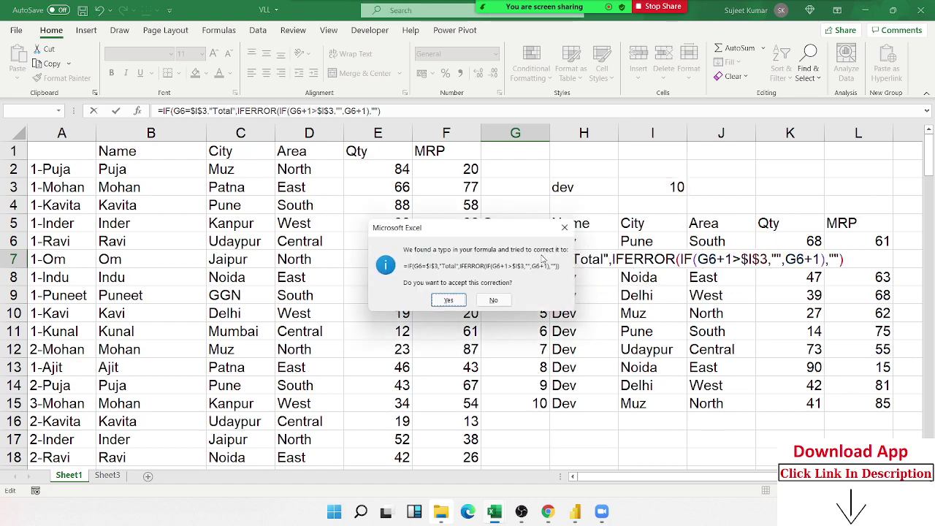
key(Return)
click(541, 259)
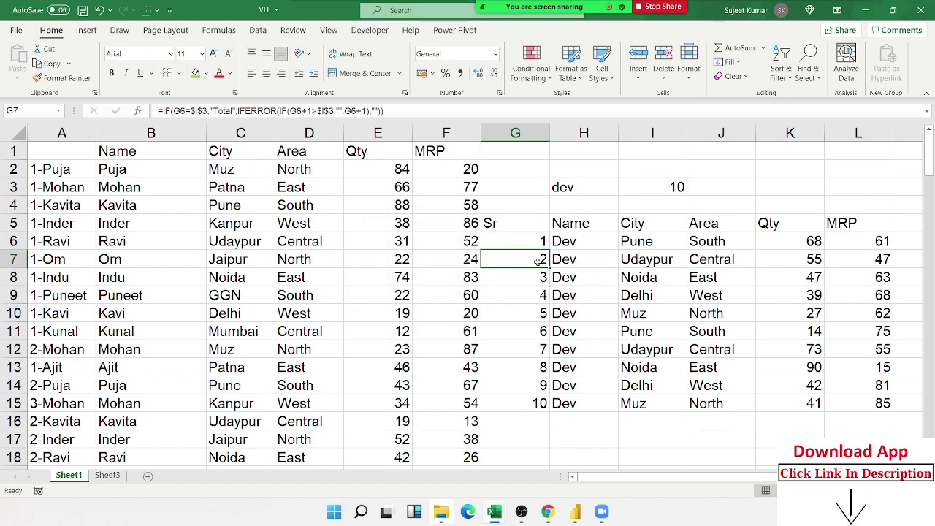
double_click(549, 268)
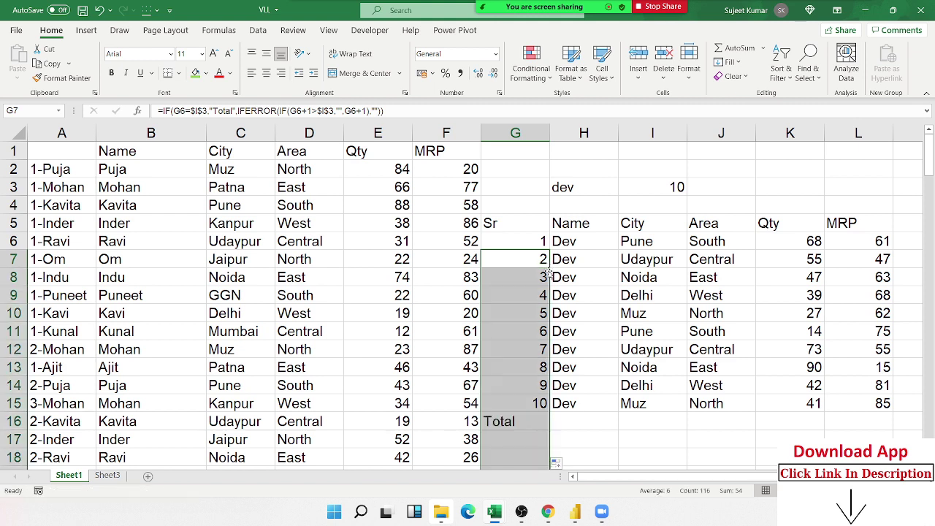
click(520, 406)
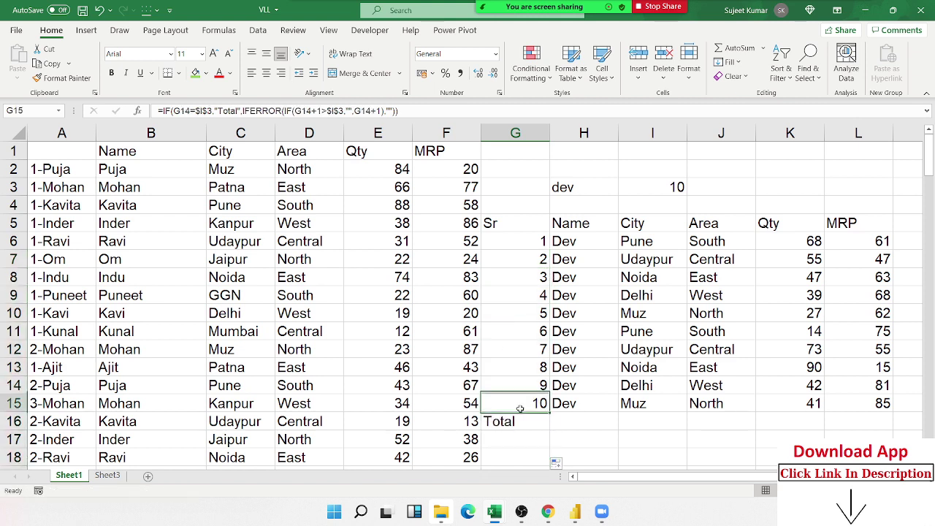
click(819, 256)
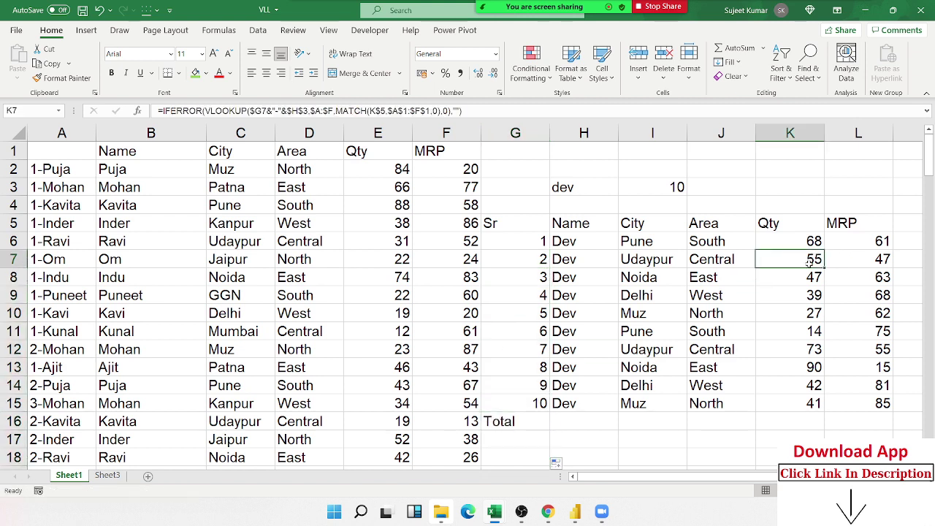
Wrap K7's lookup in =IF(G7="Total",SUM(K6:K6),…) so it can return a running Qty sum.
double_click(806, 258)
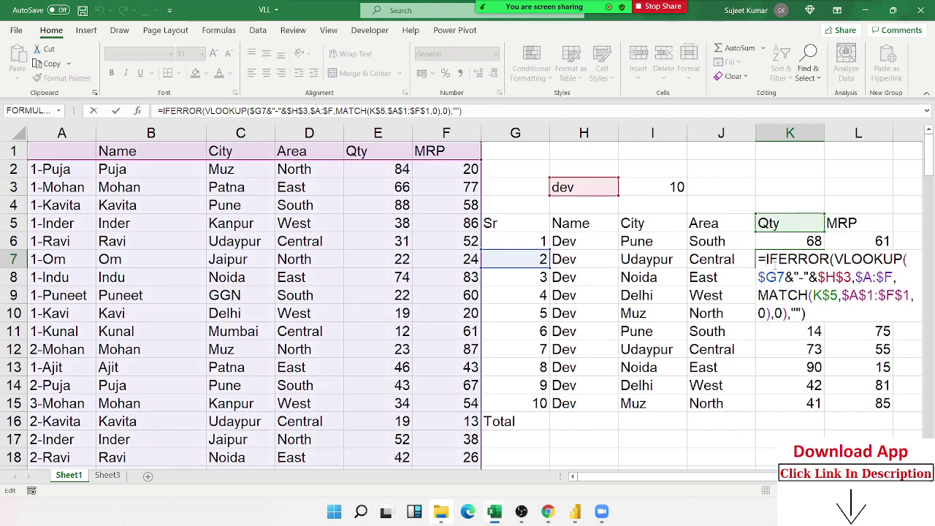
text(IF()
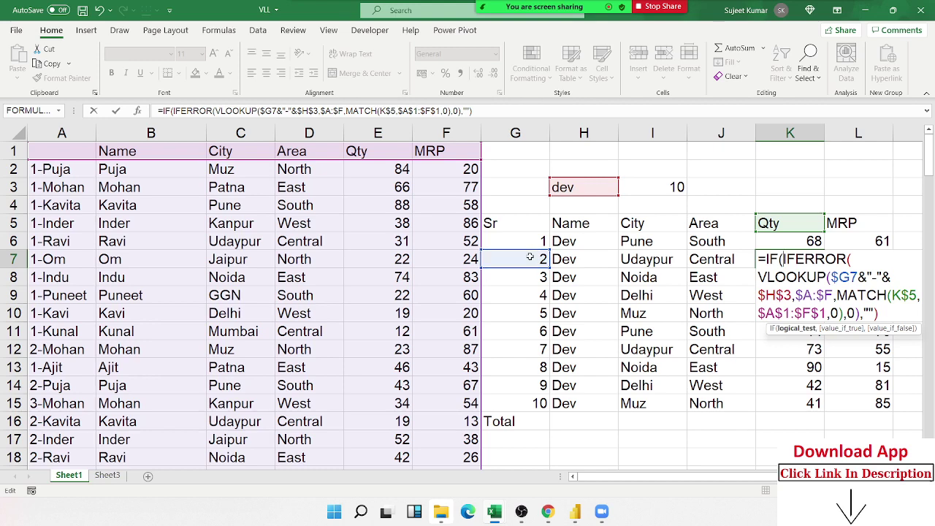
click(530, 257)
text(=)
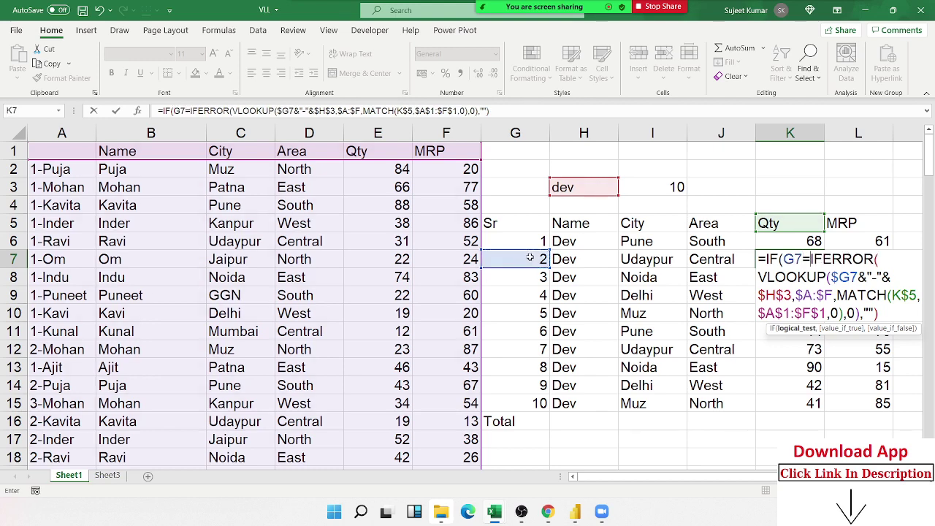
text("Total)
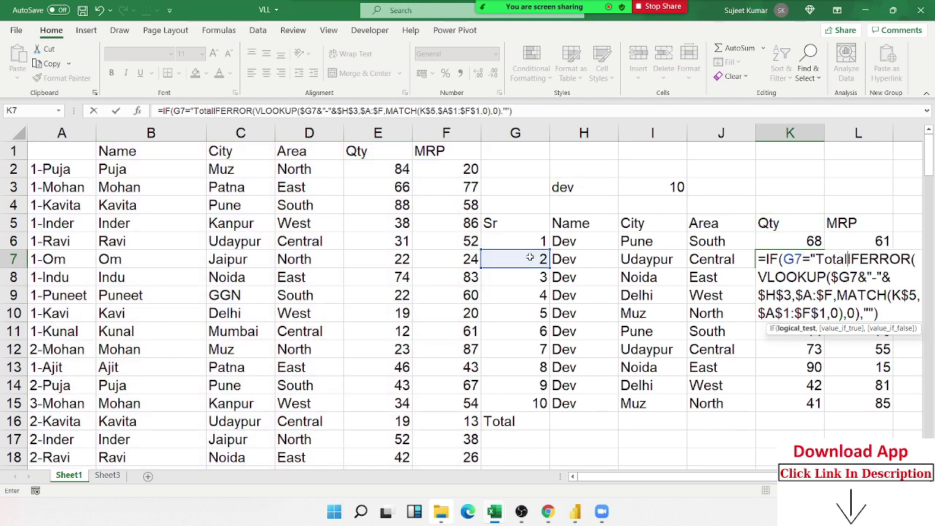
text(",sum)
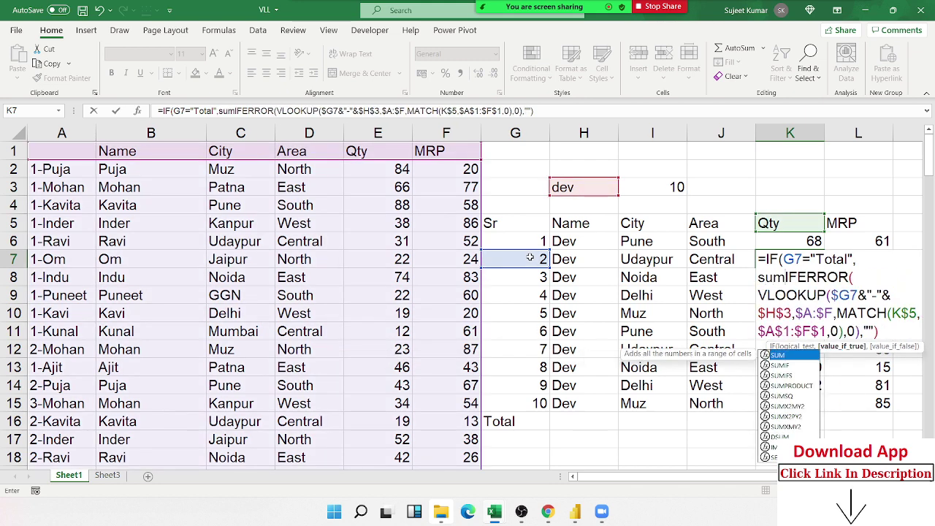
key(Tab)
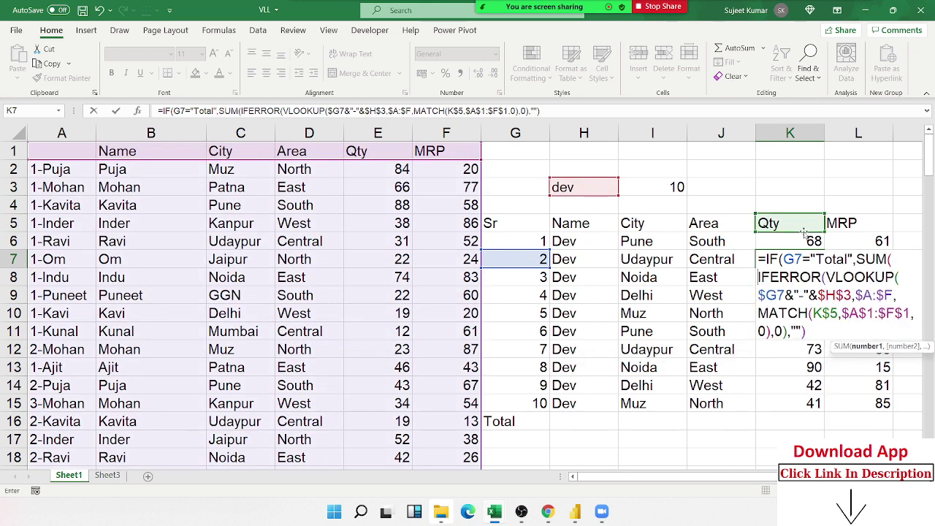
click(801, 241)
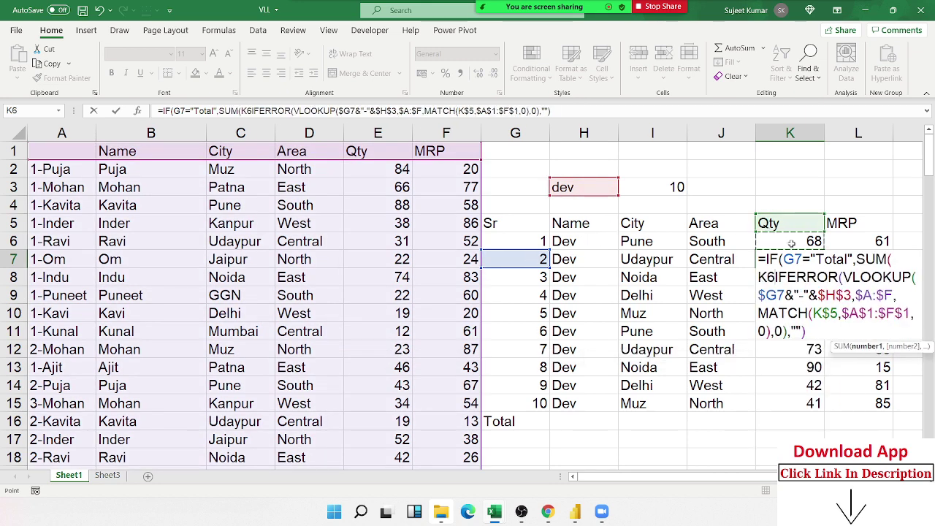
key(F8)
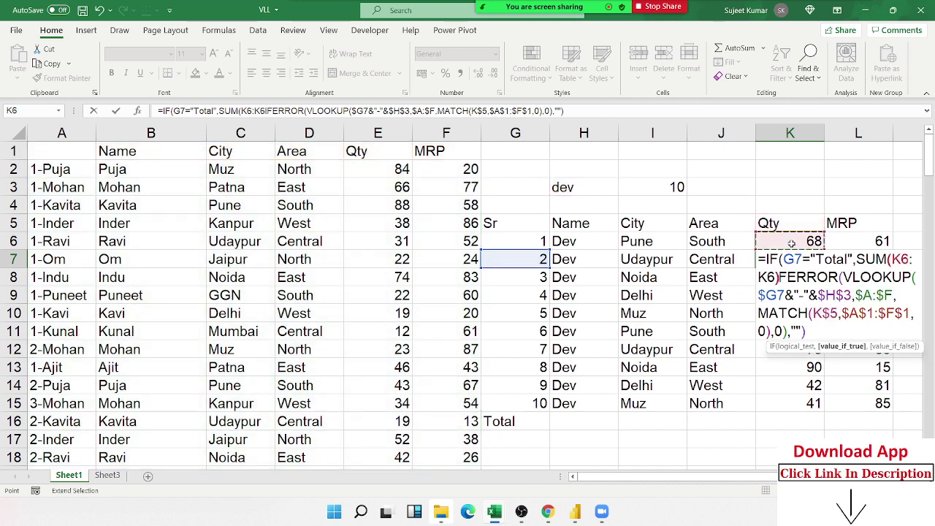
text(),)
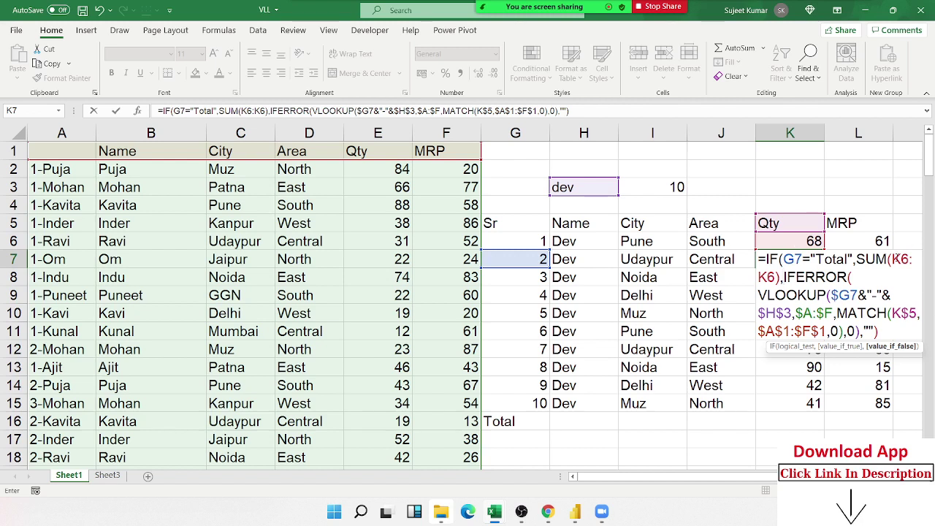
Anchor the SUM range start as $K$6 and commit K7's formula, which still shows 55.
click(899, 258)
key(F4)
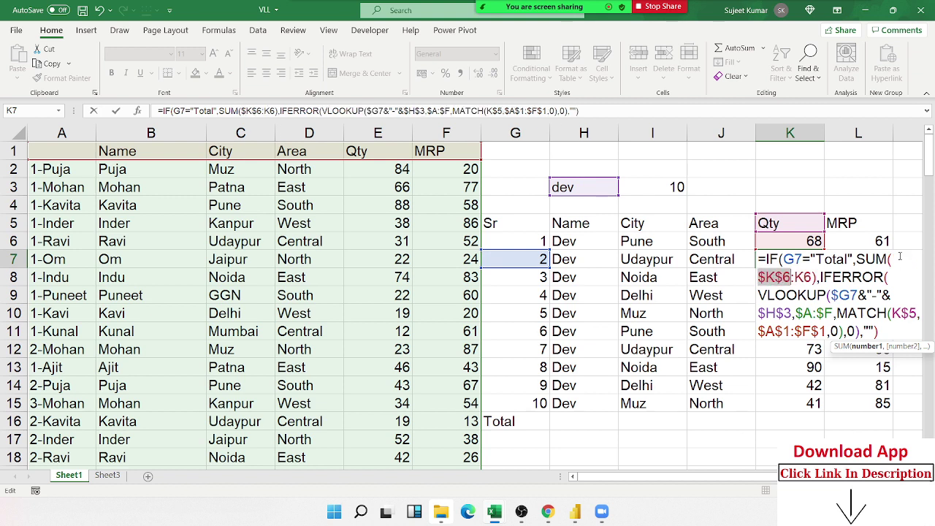
key(Return)
key(Return)
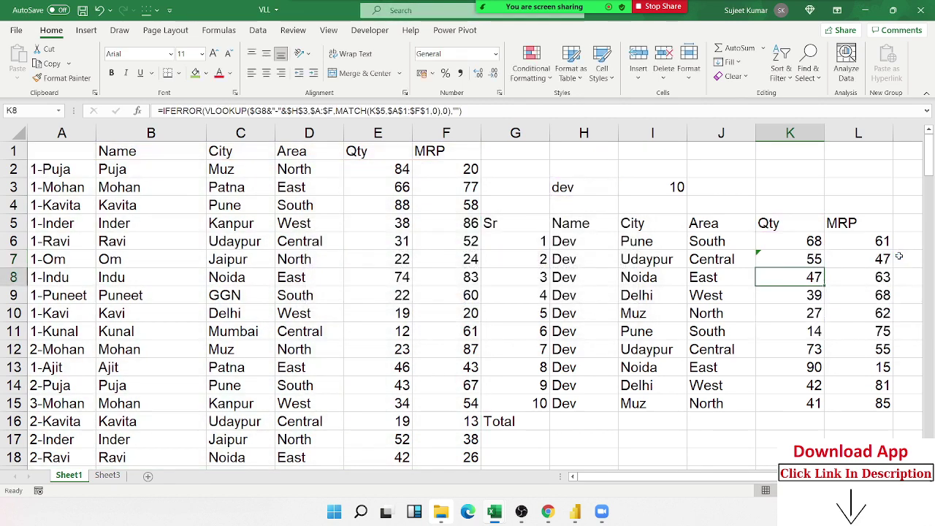
click(815, 259)
Fill K7's formula down column K so K16's Total shows 496, then review the G16 and G7 formulas.
key(ctrl+shift+Down)
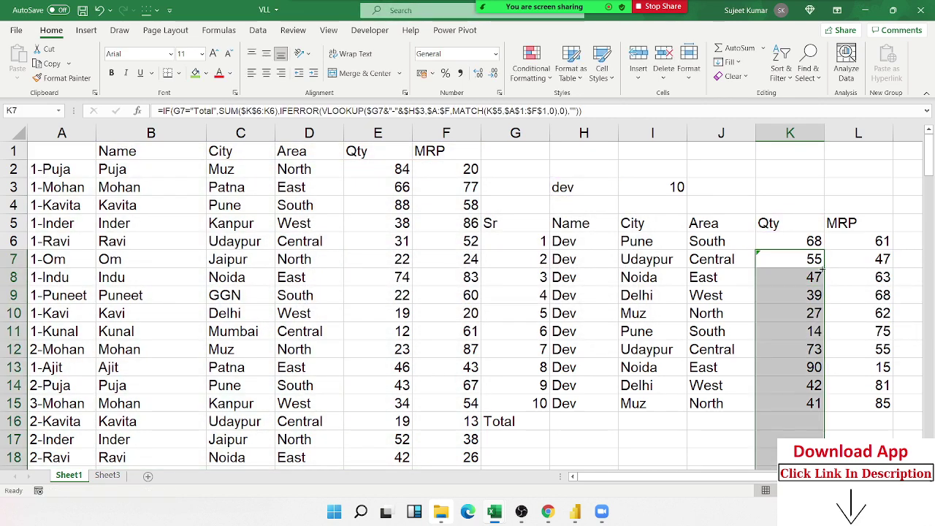
key(ctrl+d)
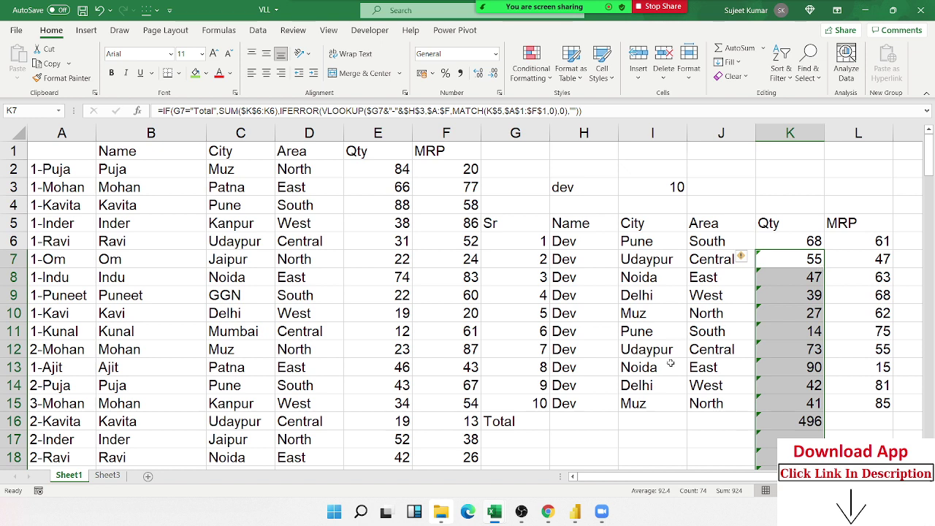
click(515, 426)
click(511, 263)
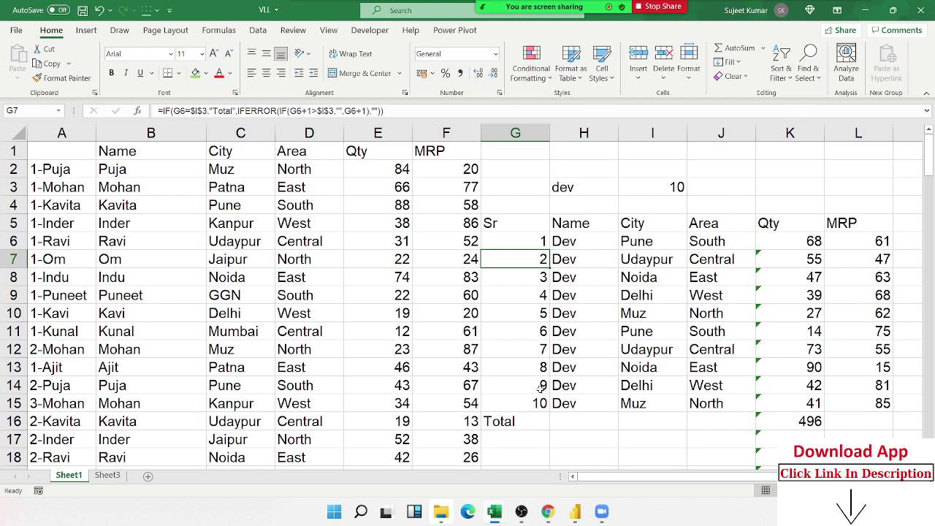
drag(533, 420, 530, 460)
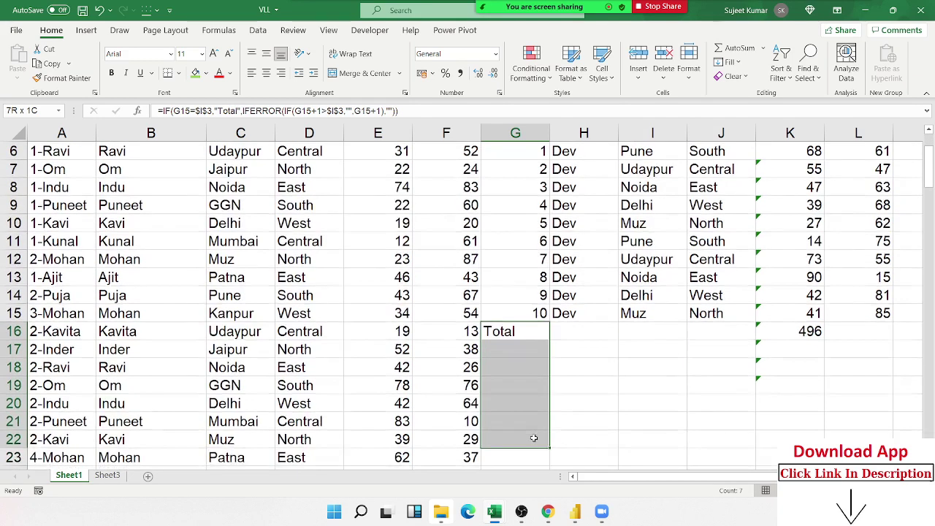
scroll(537, 394, up, 2)
click(577, 188)
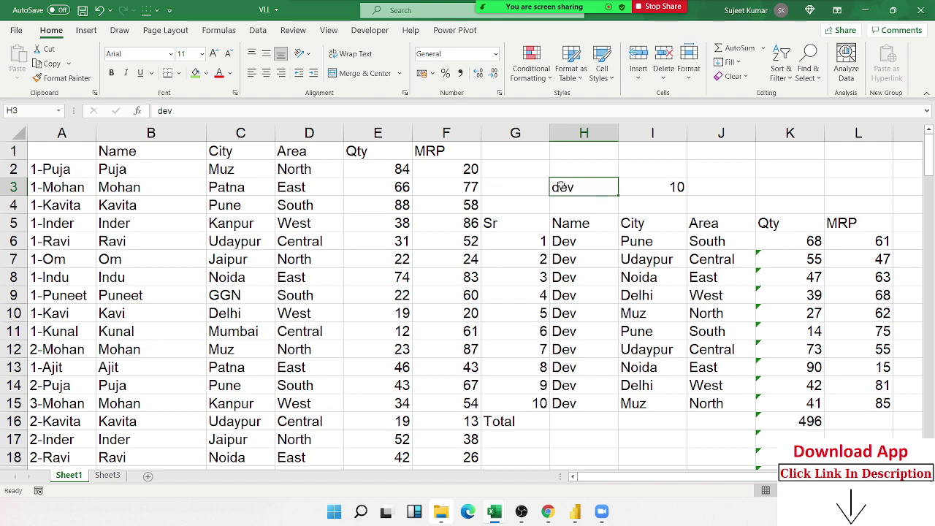
Enter Mohan as the lookup name and check its Total row of 14 records totalling 761.
text(Mohan)
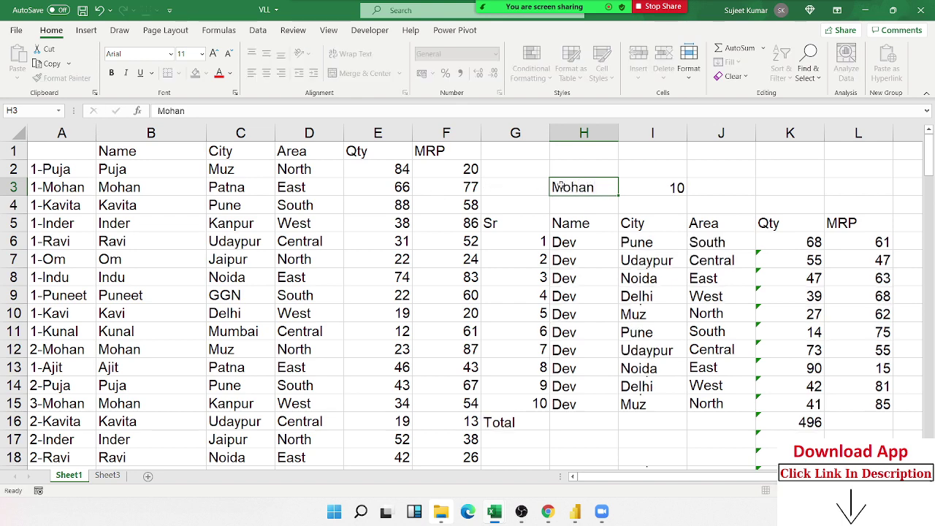
key(Return)
scroll(572, 330, down, 2)
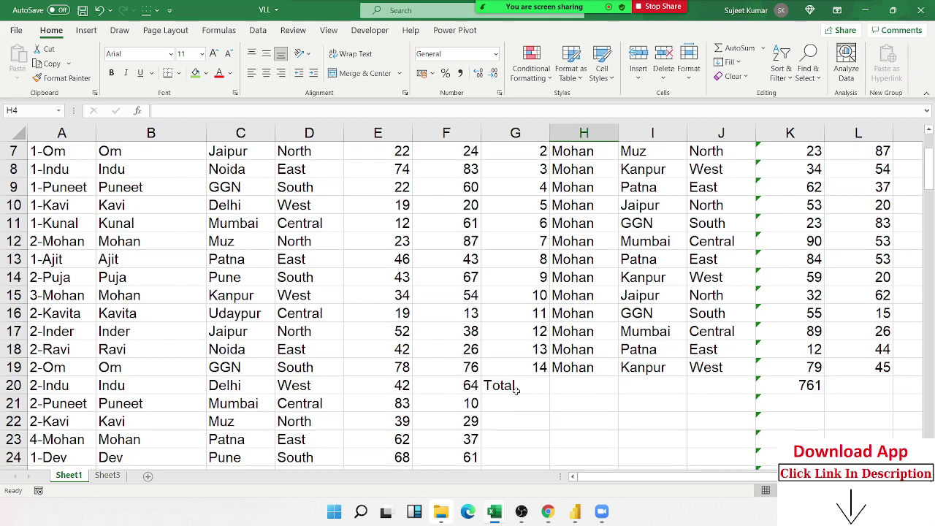
click(515, 389)
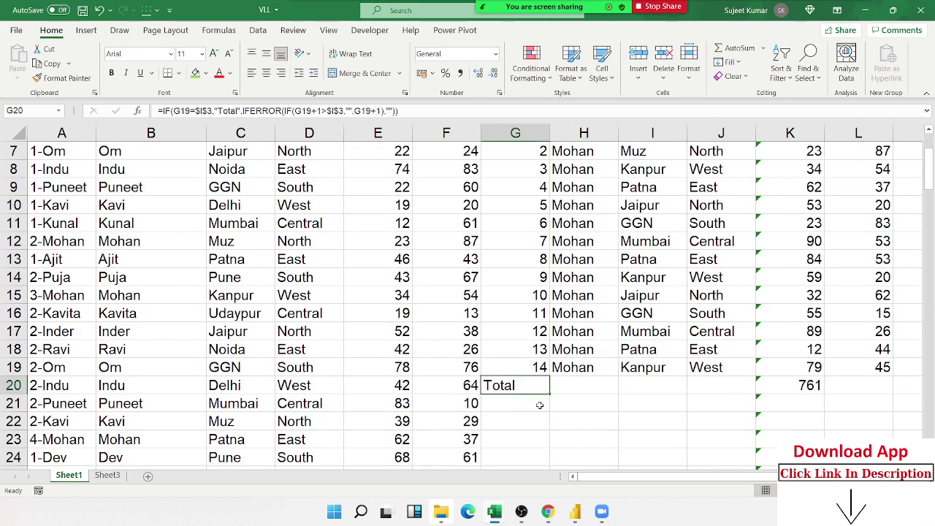
Undo the lookup name back to dev and open G16's Total formula for editing.
key(ctrl+z)
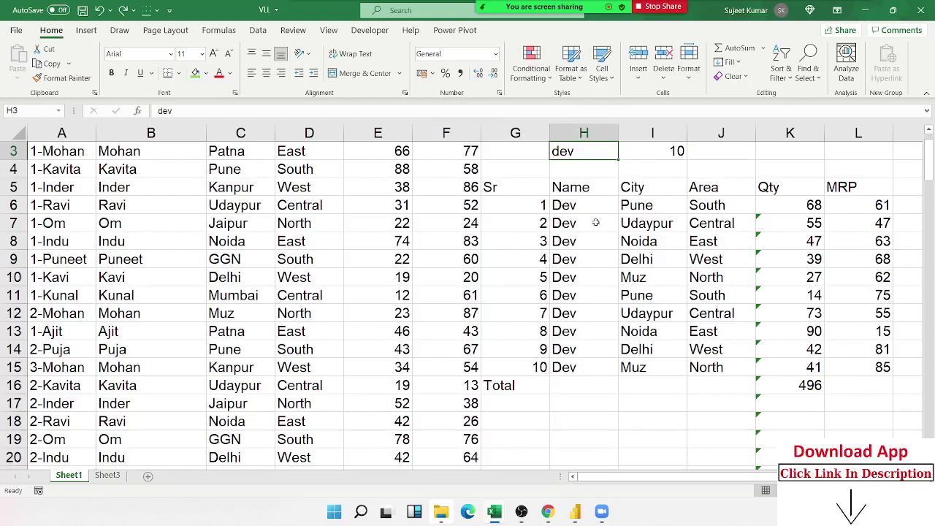
click(542, 225)
click(505, 385)
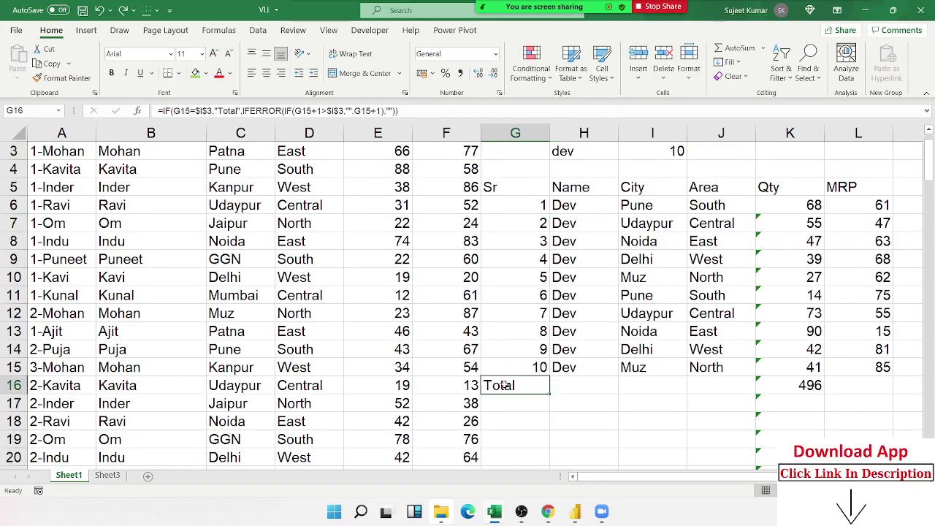
double_click(504, 385)
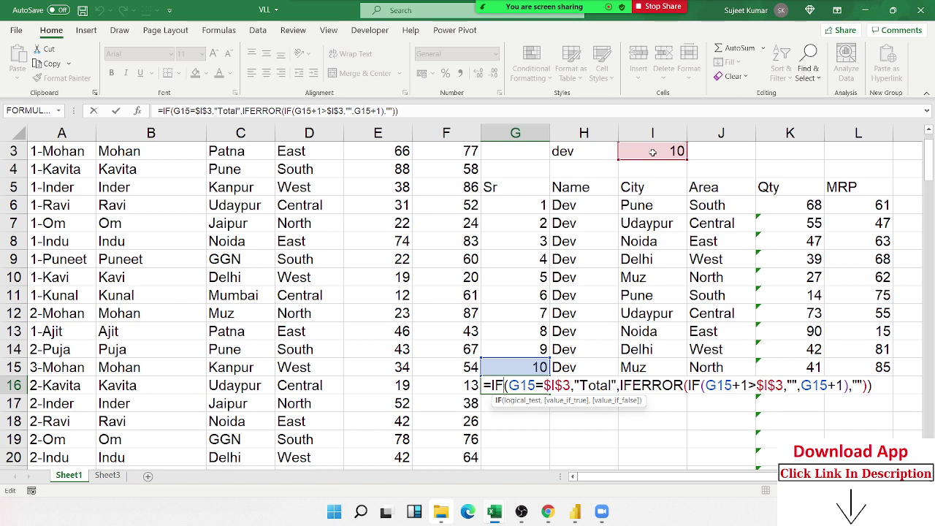
Commit G16's formula and inspect the Qty total formula in K16.
key(ctrl+Return)
click(792, 224)
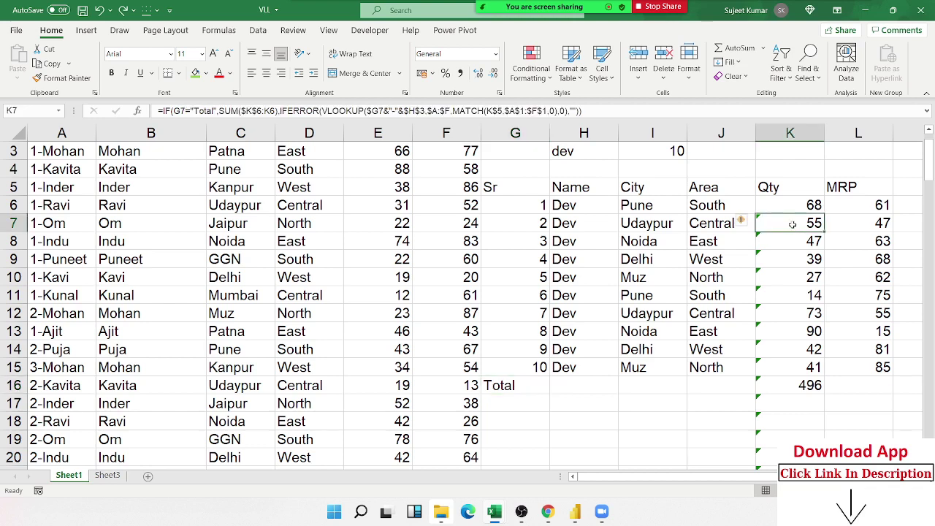
click(804, 383)
double_click(806, 385)
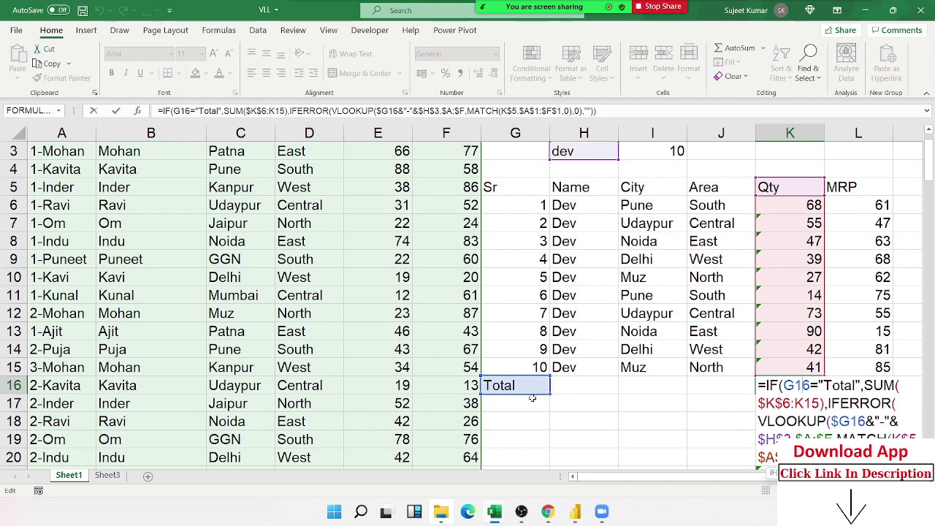
key(ctrl+Return)
Review the Qty formulas in K7, K8 and K9 to check their references.
click(788, 226)
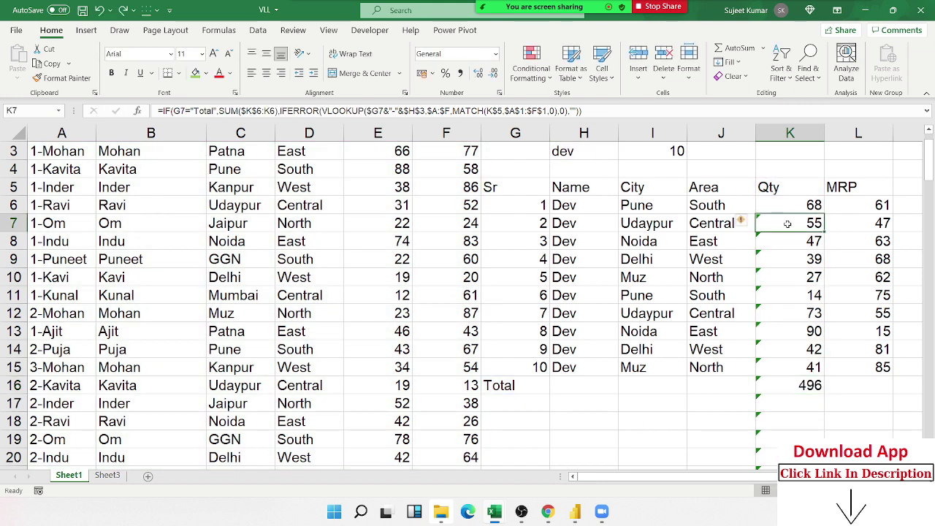
double_click(787, 224)
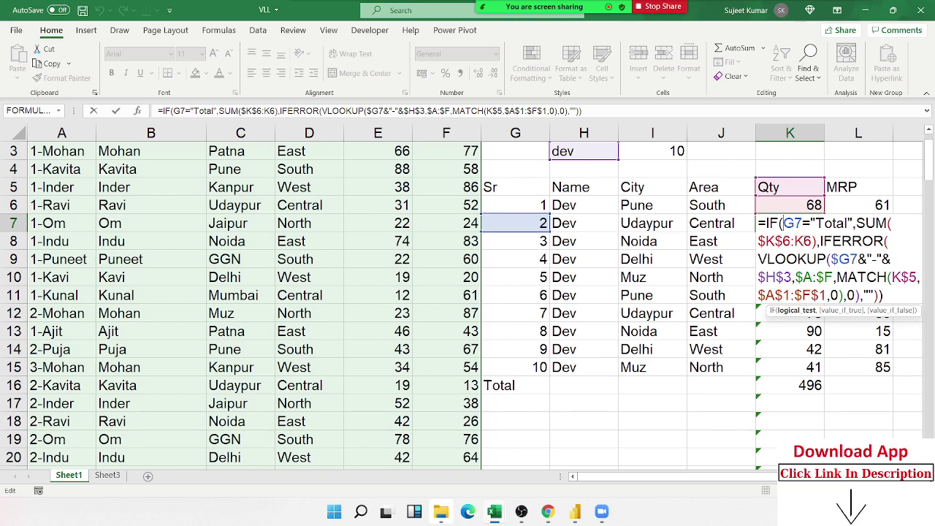
key(ctrl+Return)
key(Down)
key(F2)
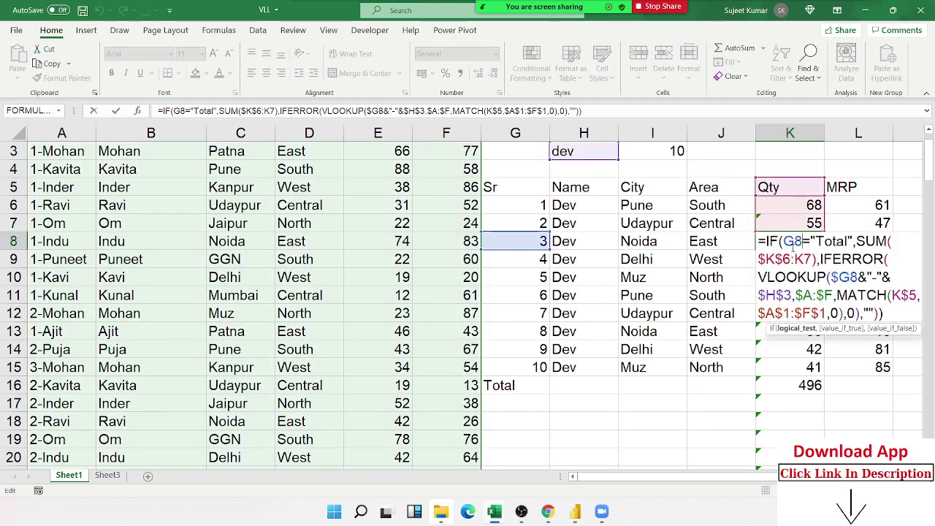
key(ctrl+Return)
key(Down)
key(F2)
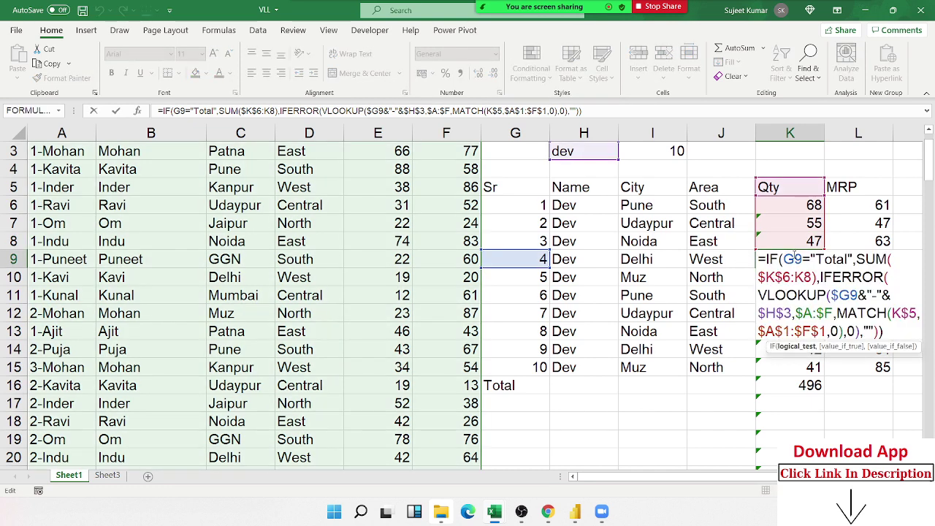
key(ctrl+Return)
Recommit K16's formula, summing $K$6:K15 on the Total row to show 496.
double_click(810, 385)
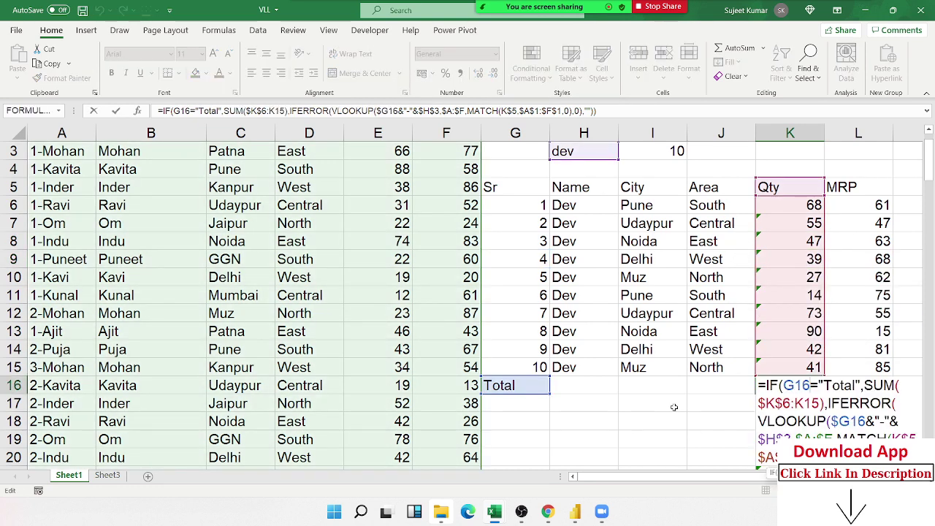
key(ctrl+shift+End)
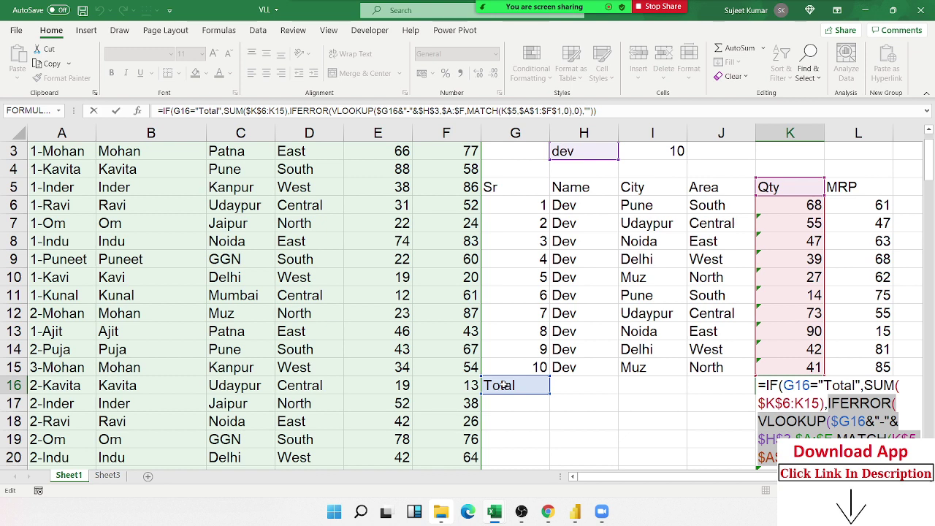
key(ctrl+Return)
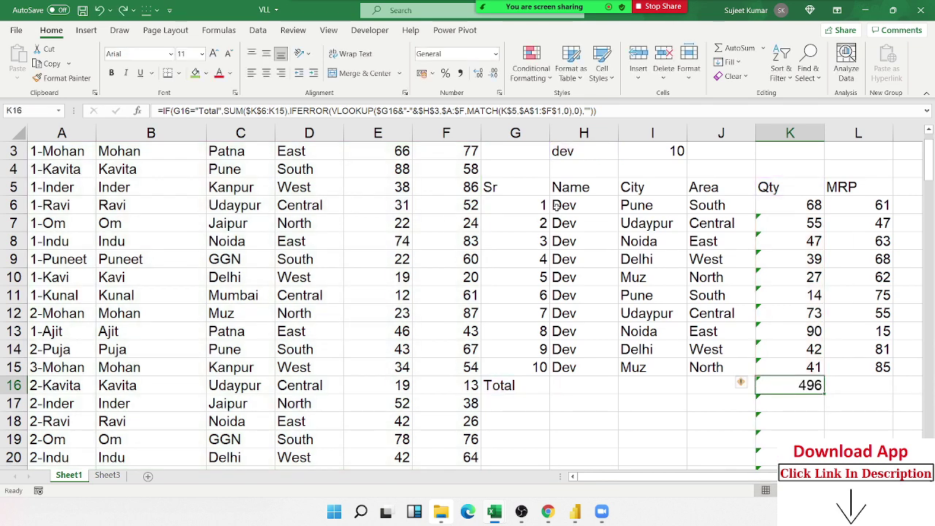
Rename the row 7 record in B7 from Om to Moni.
drag(515, 205, 868, 205)
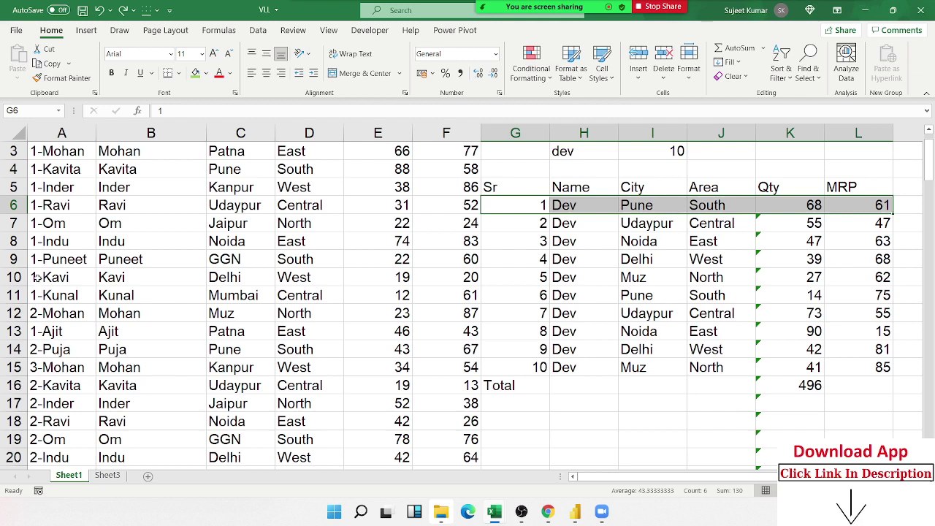
click(111, 229)
text(Mo)
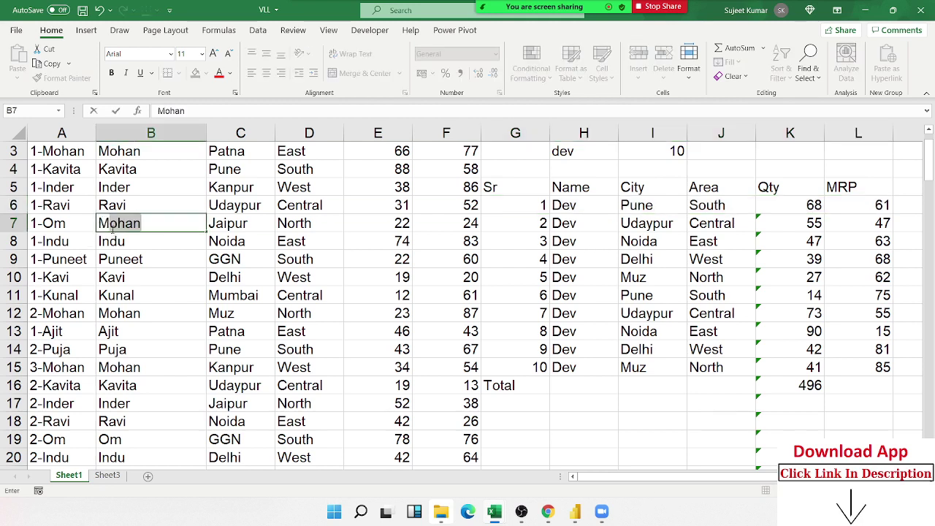
text(ni)
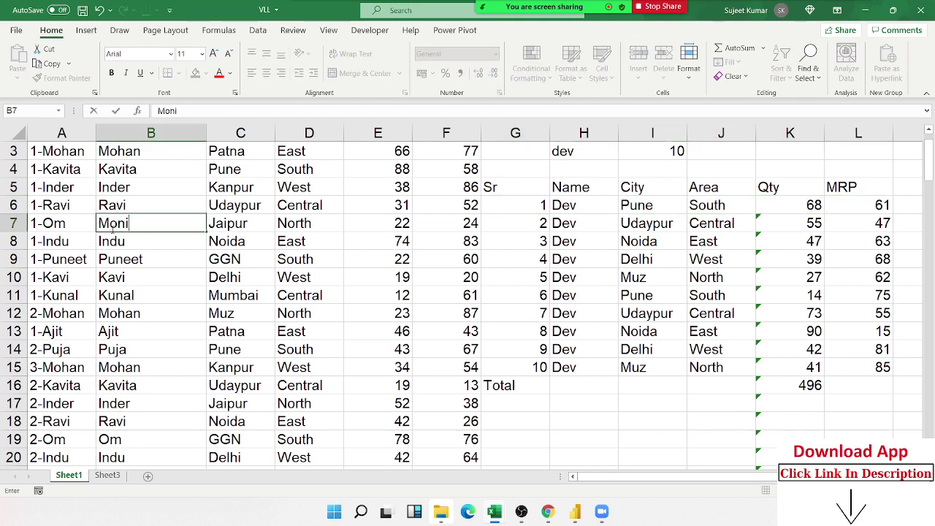
key(Return)
Set the lookup name in H3 to Moni and check the single Jaipur/North result.
click(546, 152)
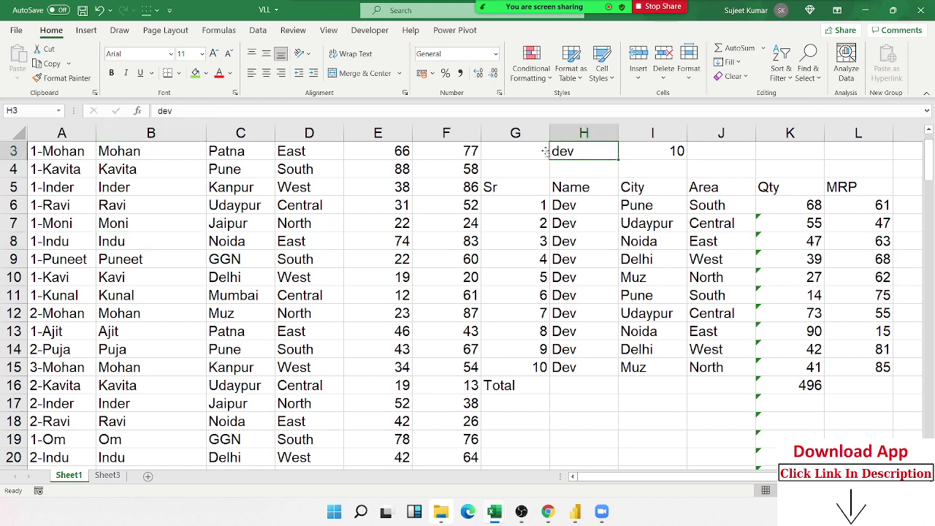
text(Moni)
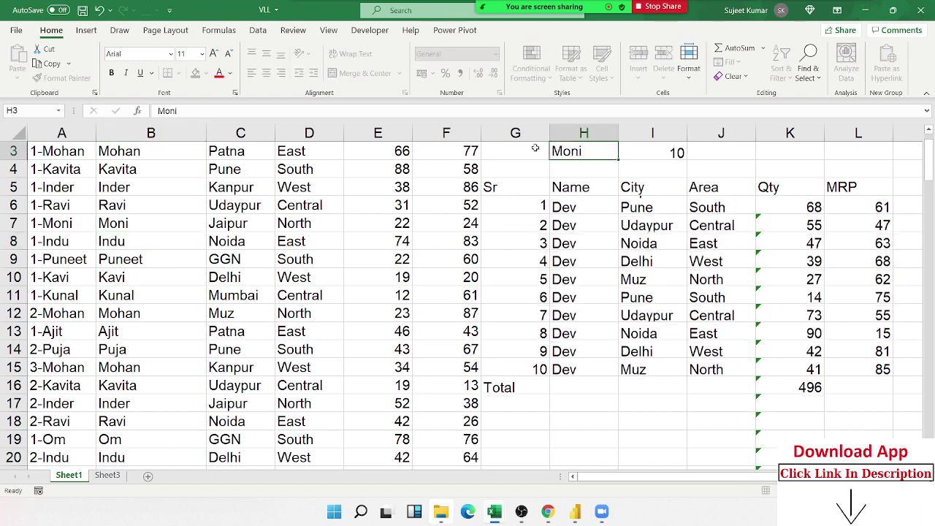
key(Return)
drag(543, 204, 578, 205)
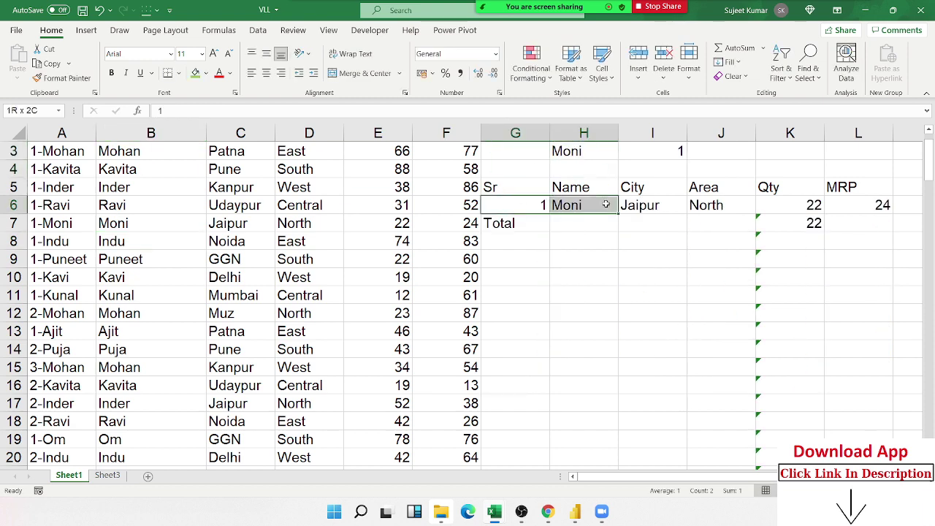
click(774, 226)
Try u as the lookup name, then undo back to Moni.
click(591, 152)
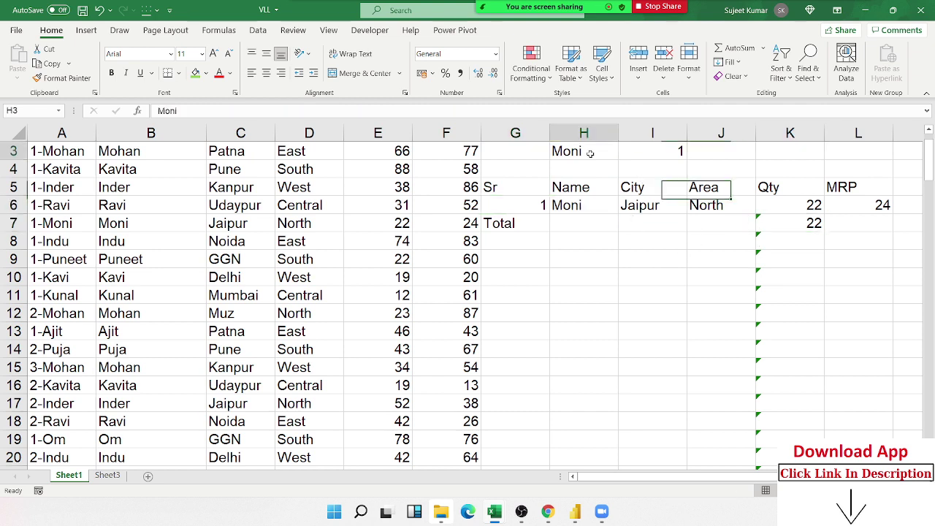
text(u)
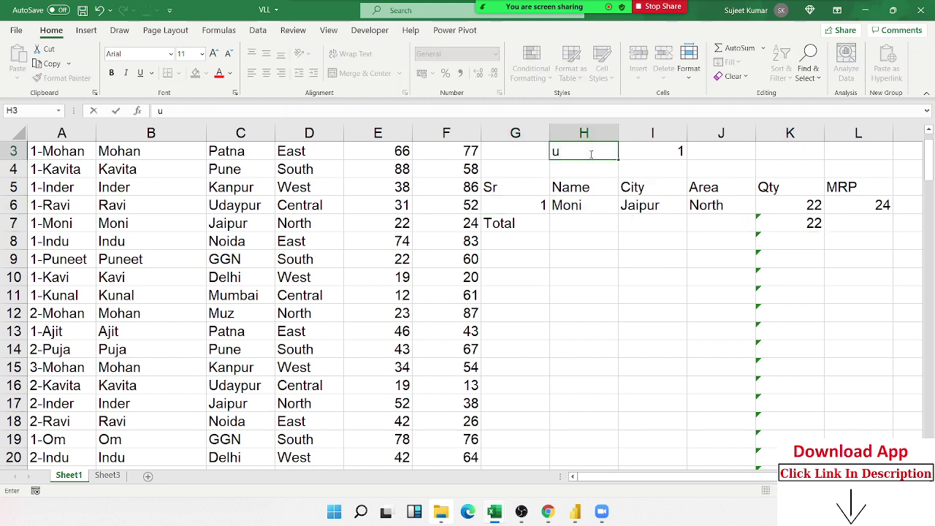
key(Return)
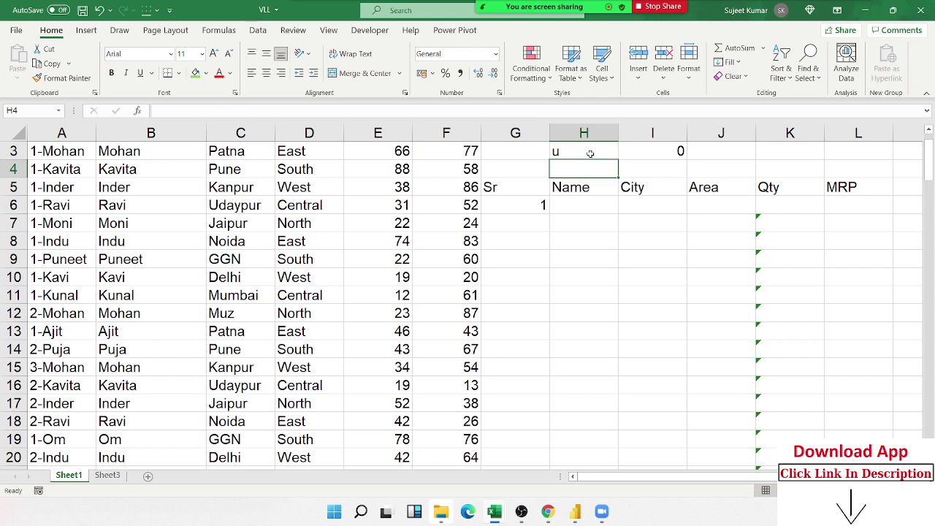
key(ctrl+z)
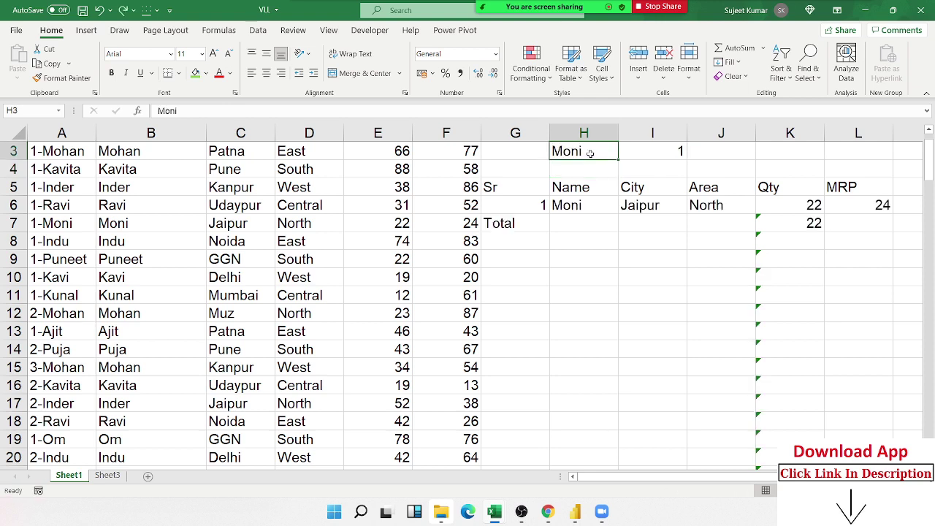
text(dev)
key(ctrl+Return)
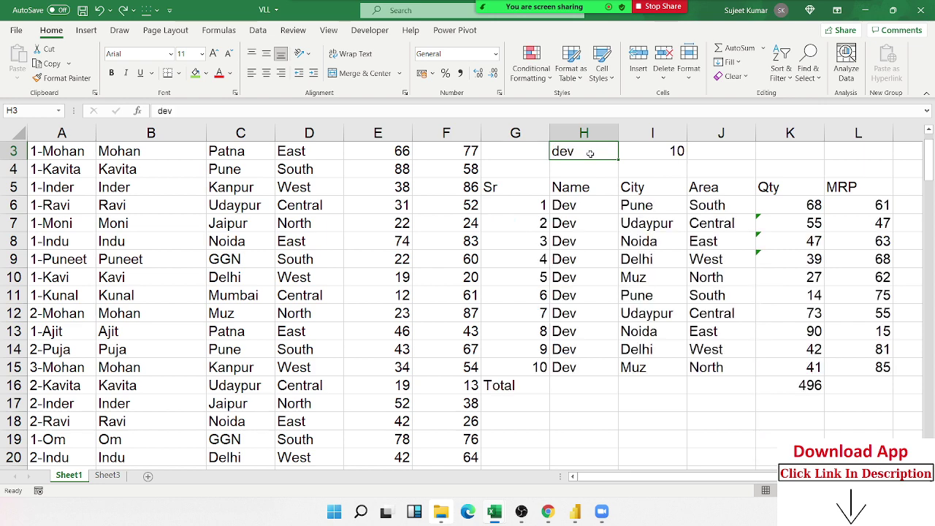
scroll(590, 153, up, 2)
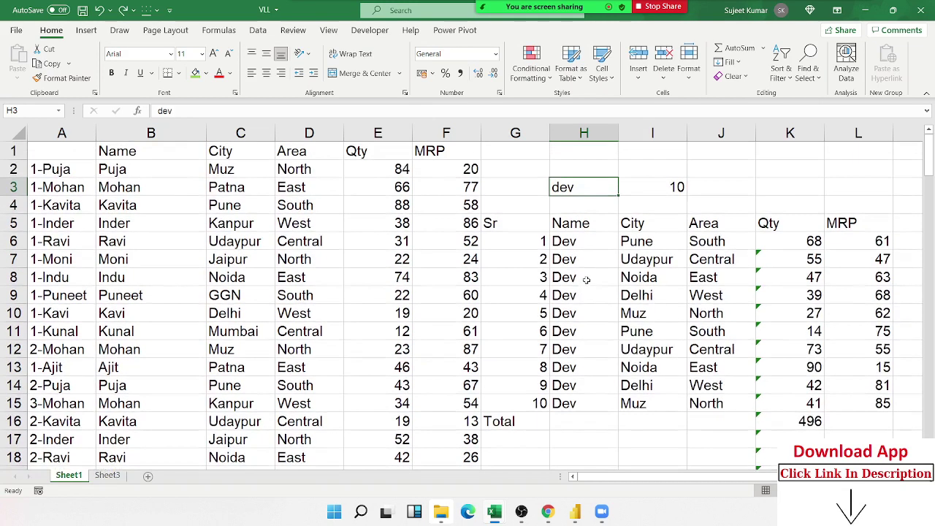
click(591, 272)
scroll(596, 276, down, 1)
scroll(599, 281, up, 1)
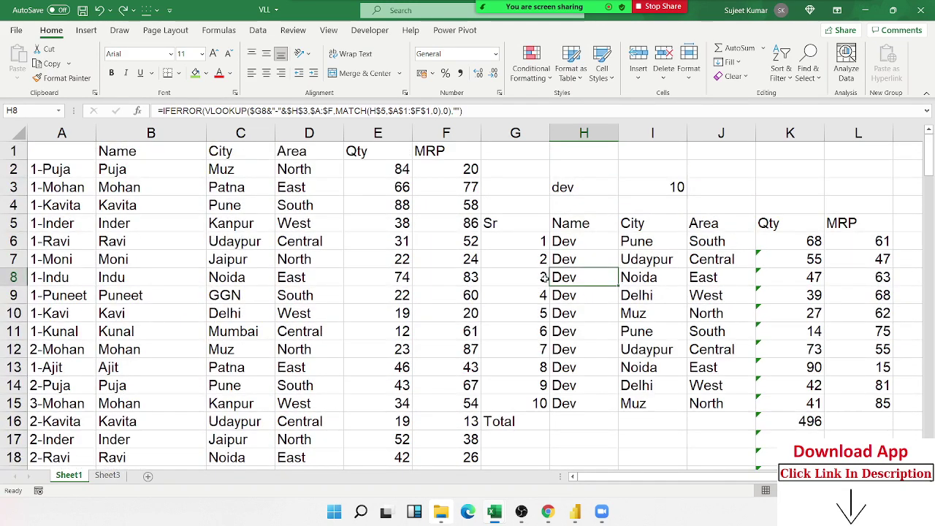
click(510, 223)
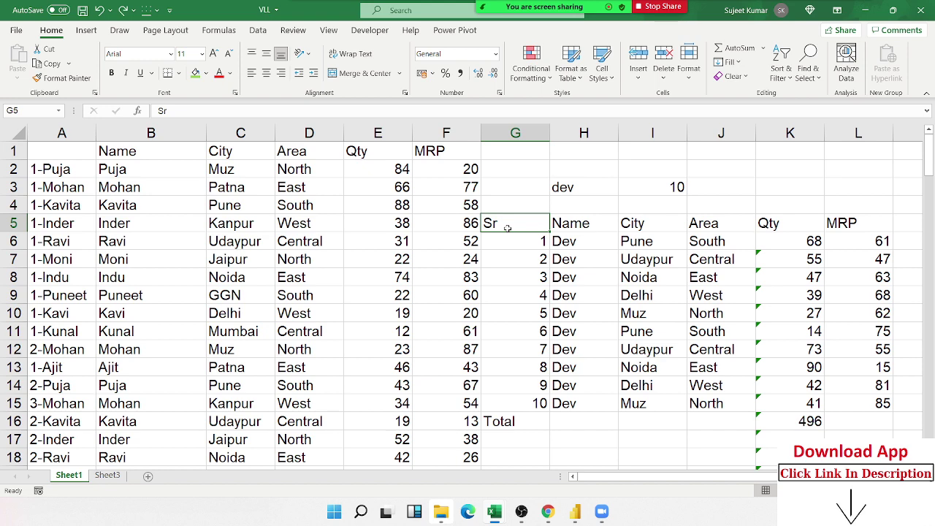
Create a formula-based conditional rule on G5 using the relative formula =G5<>"".
click(529, 81)
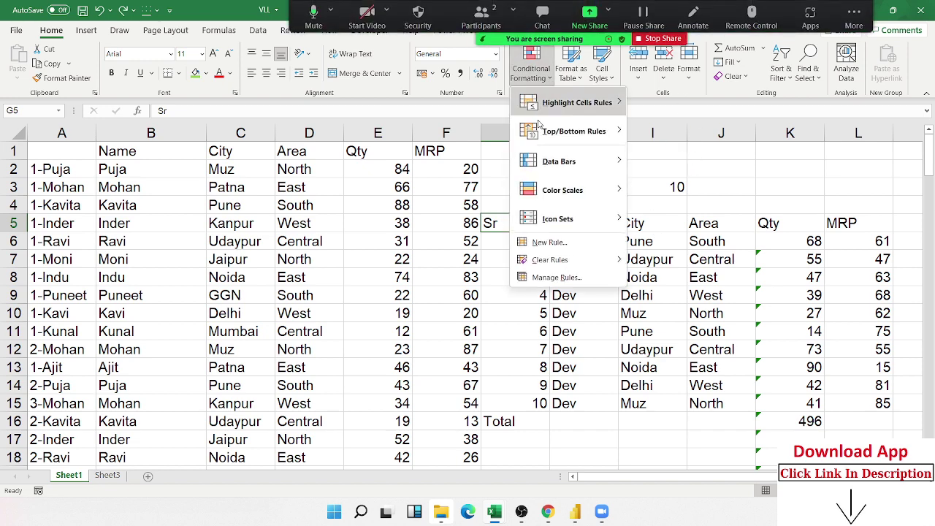
click(536, 241)
click(369, 275)
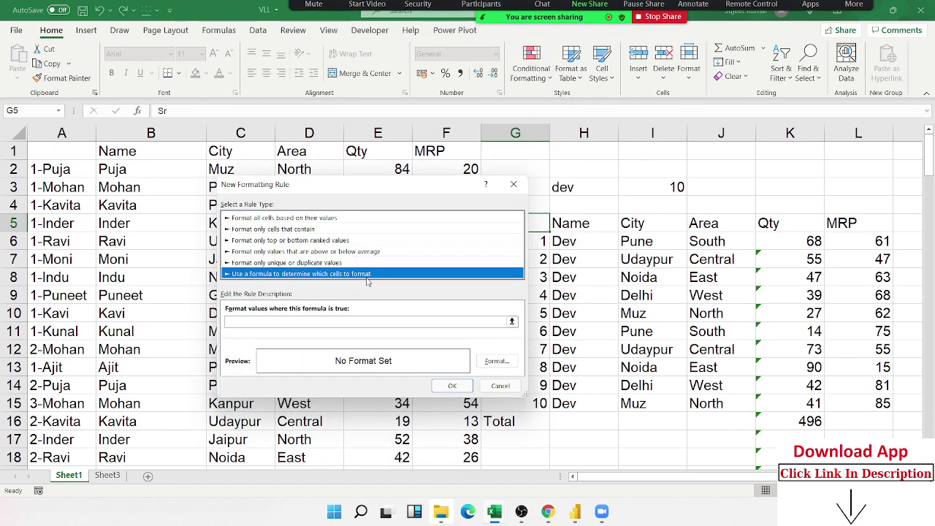
drag(377, 189, 211, 139)
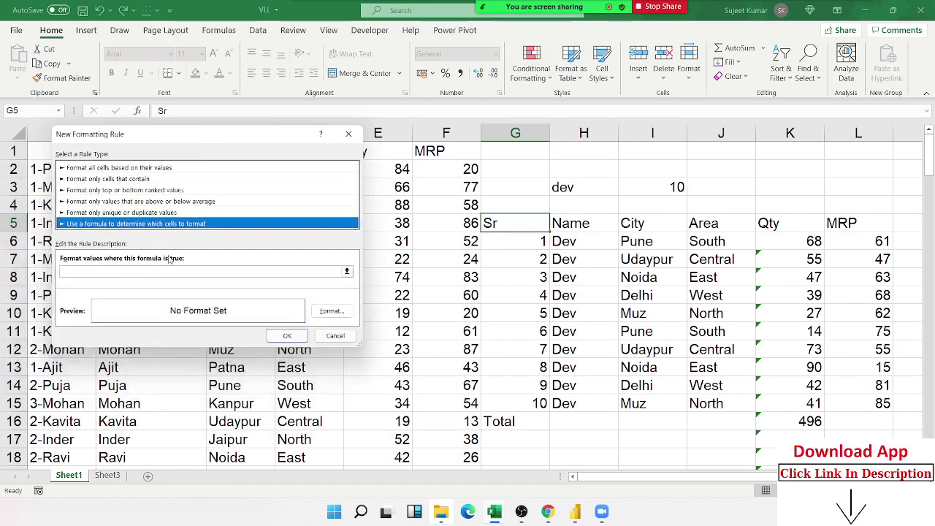
click(165, 269)
text(=)
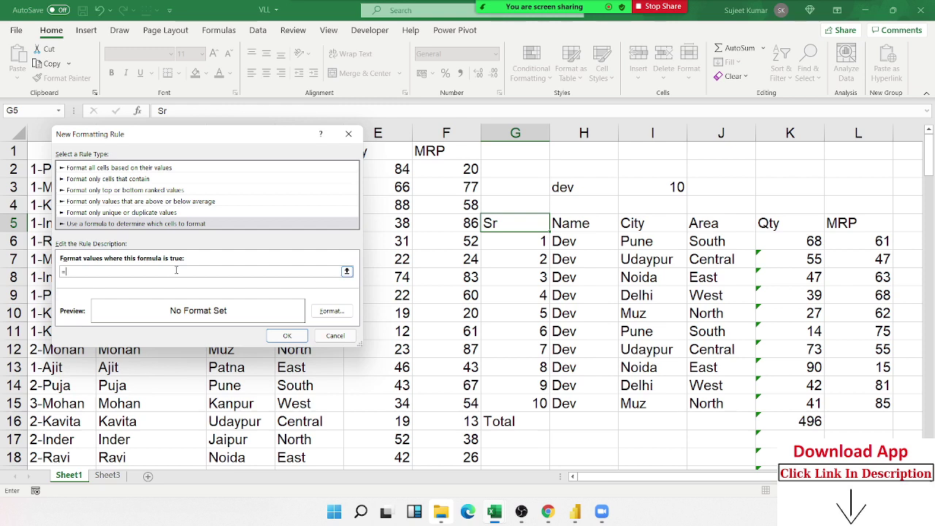
click(521, 228)
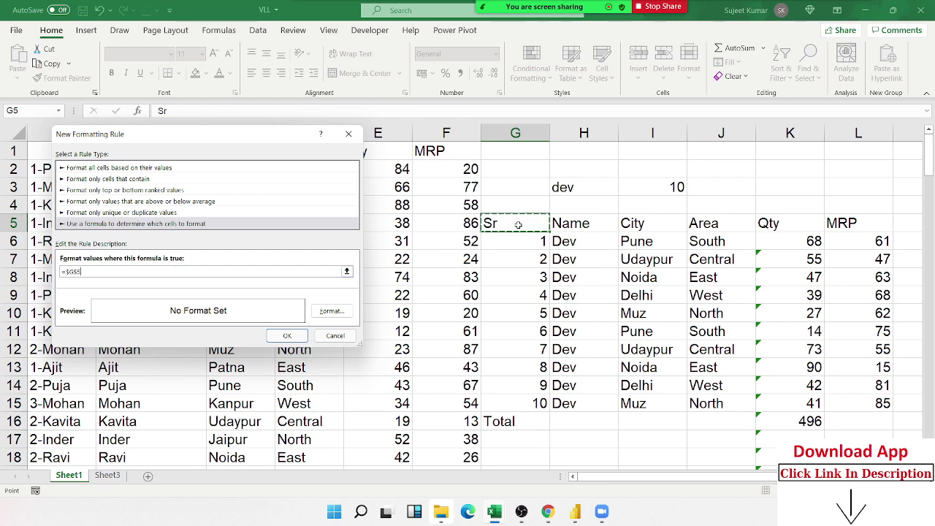
text(<>)
text("")
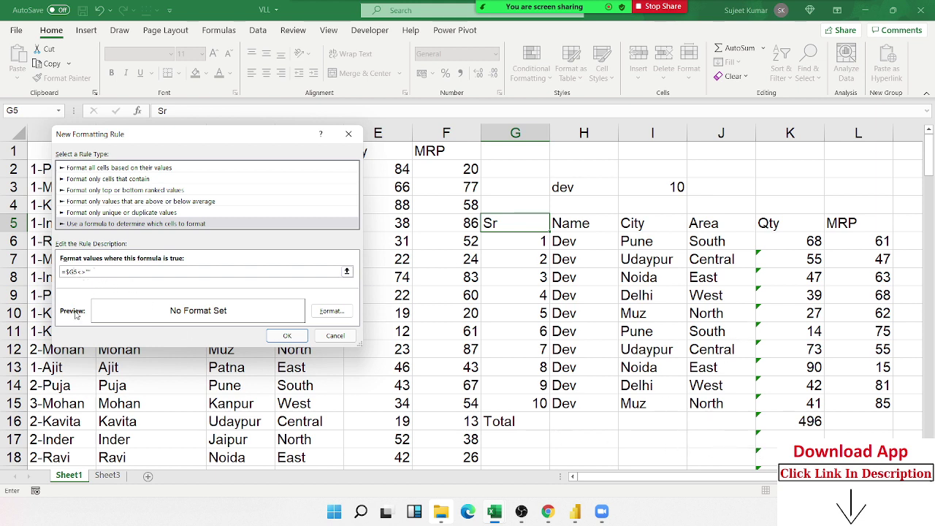
click(66, 271)
key(Delete)
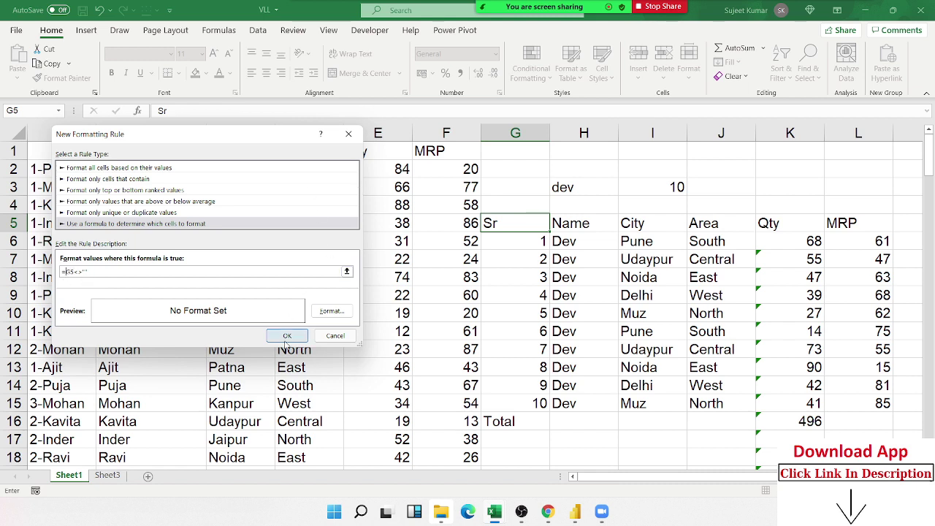
Give the rule an outline border format and save it.
click(346, 317)
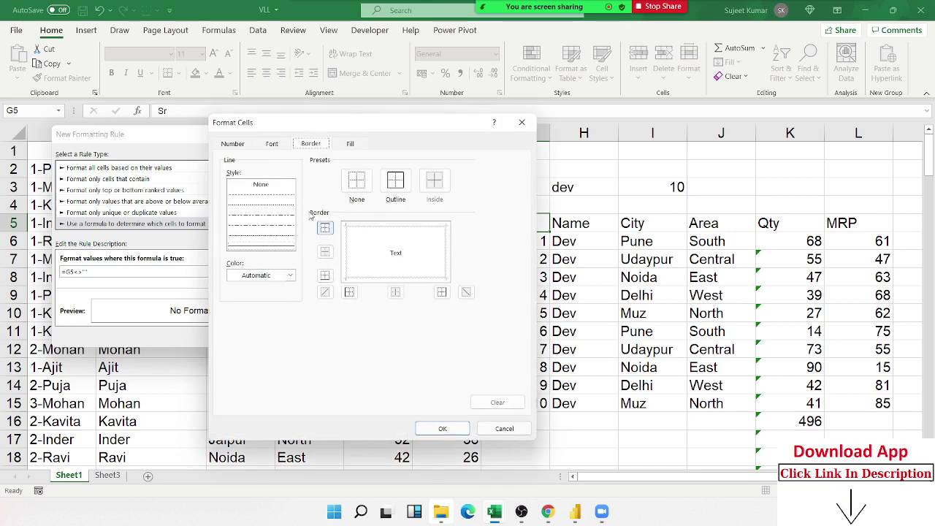
click(394, 185)
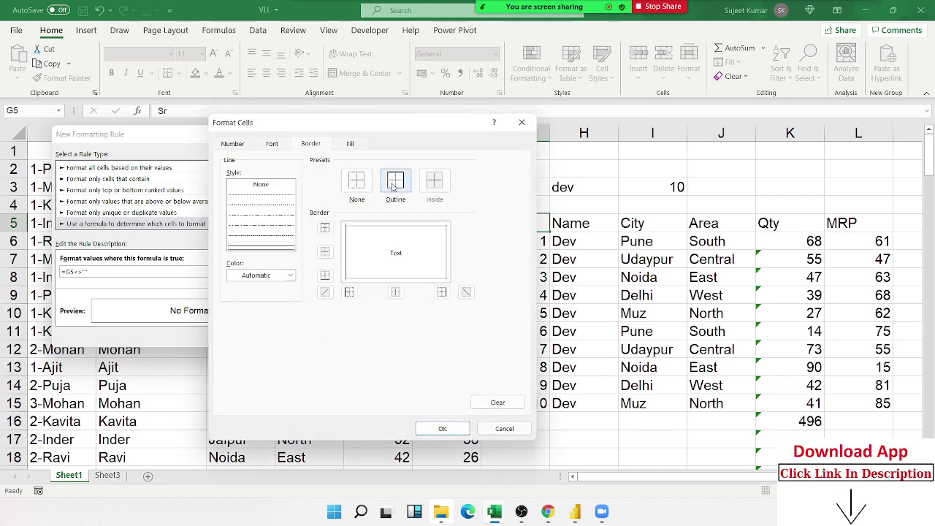
click(428, 430)
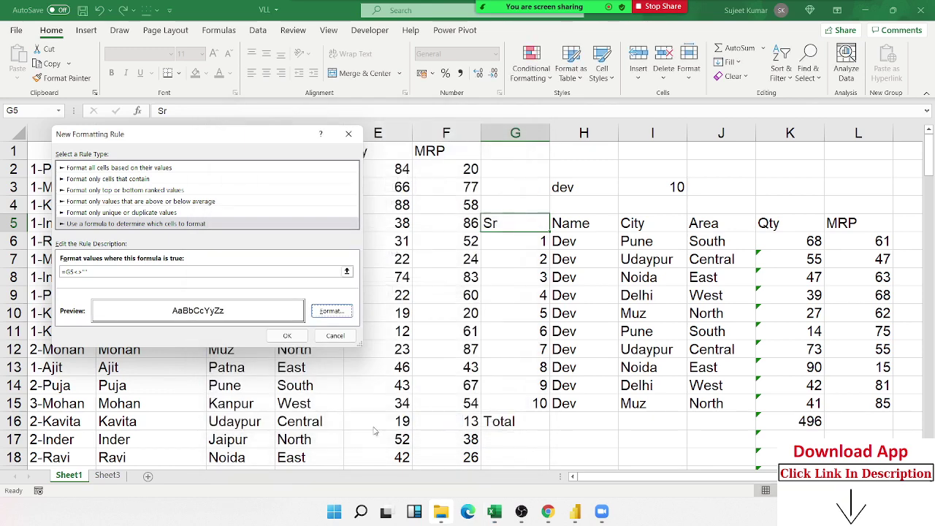
click(289, 337)
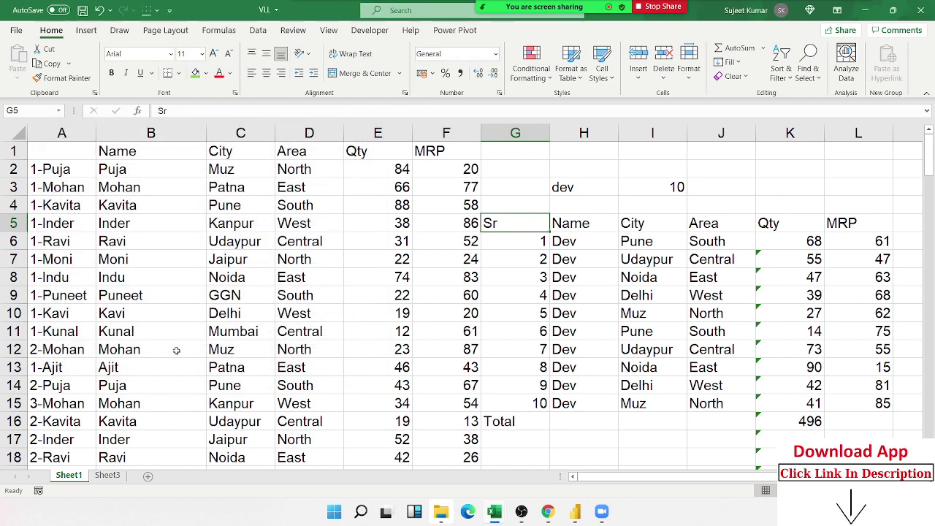
Format-paint G5's border rule across G5:L68, then review the H13 and G17 formulas.
click(62, 77)
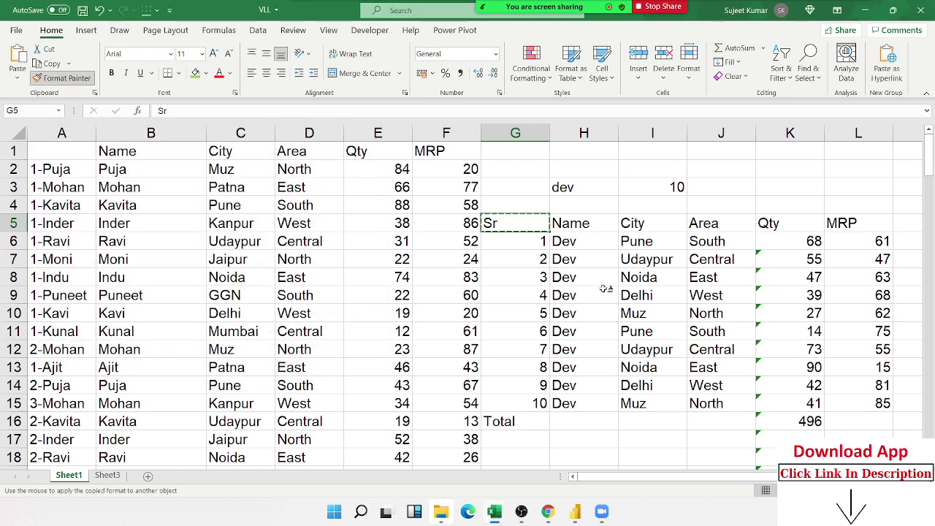
drag(529, 234, 866, 394)
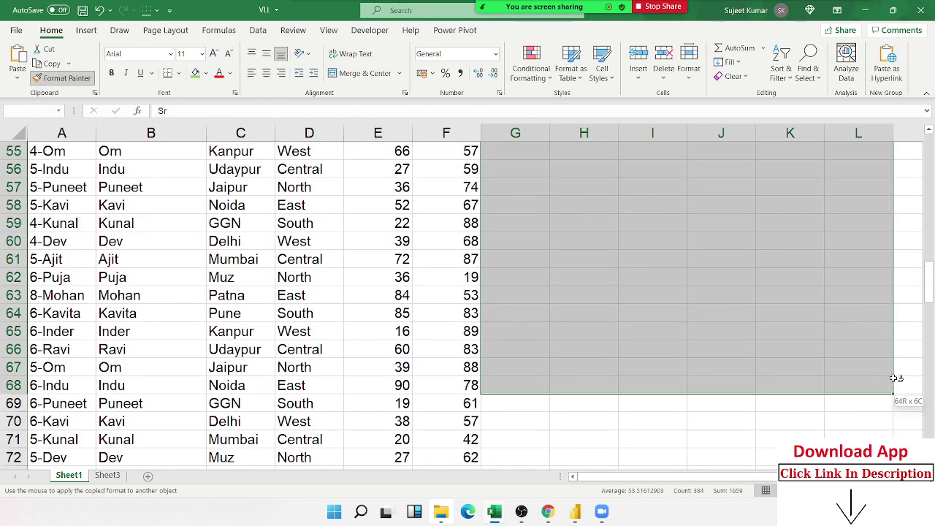
drag(866, 395, 899, 376)
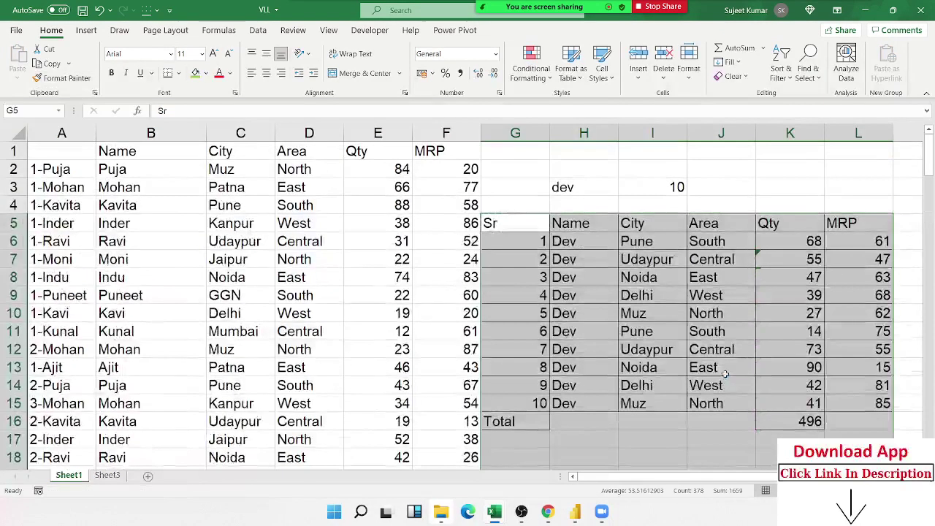
click(553, 365)
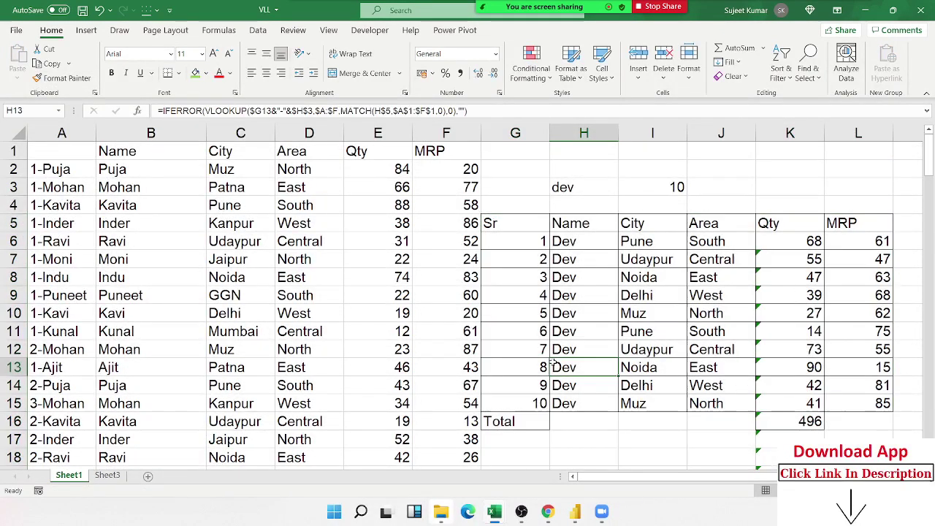
click(543, 435)
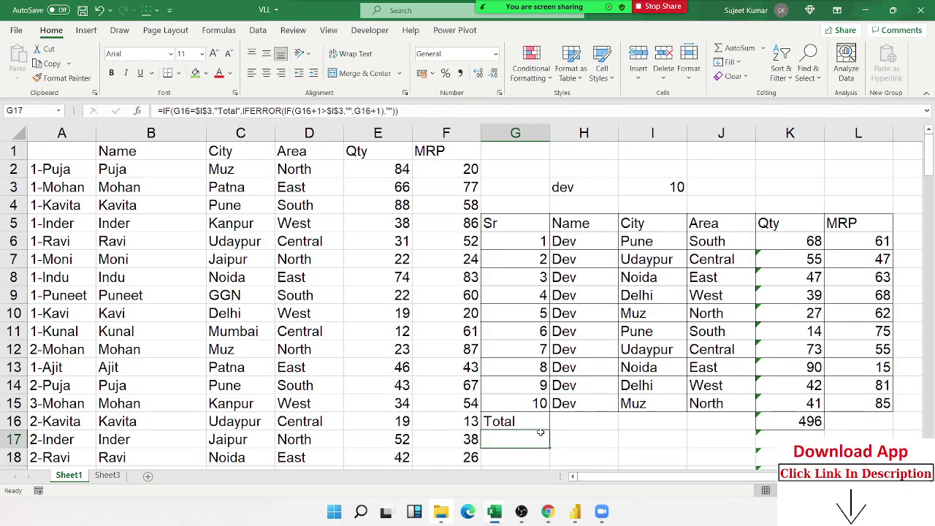
click(556, 186)
Enter Puja in H3 so the table lists 12 Puja records totalling 601, and check G18's Total formula.
text(Puj)
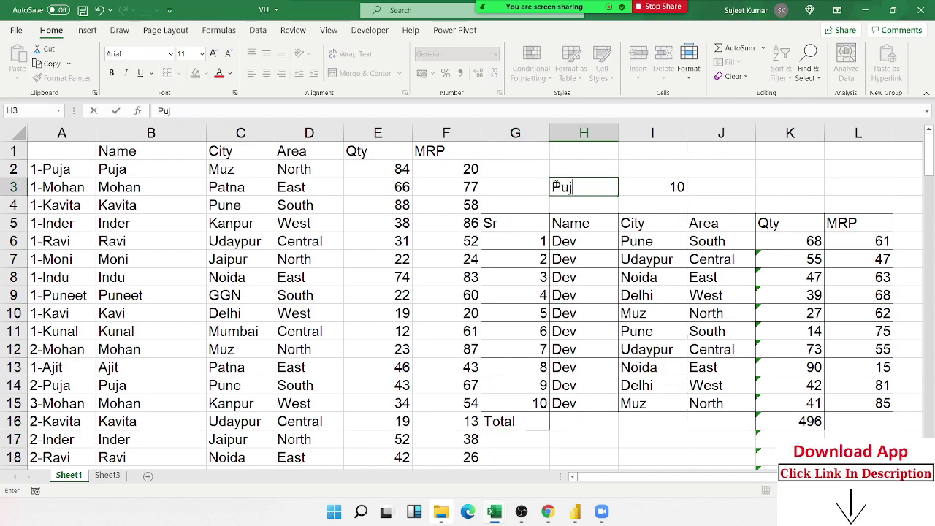
text(a)
key(Return)
scroll(571, 241, down, 2)
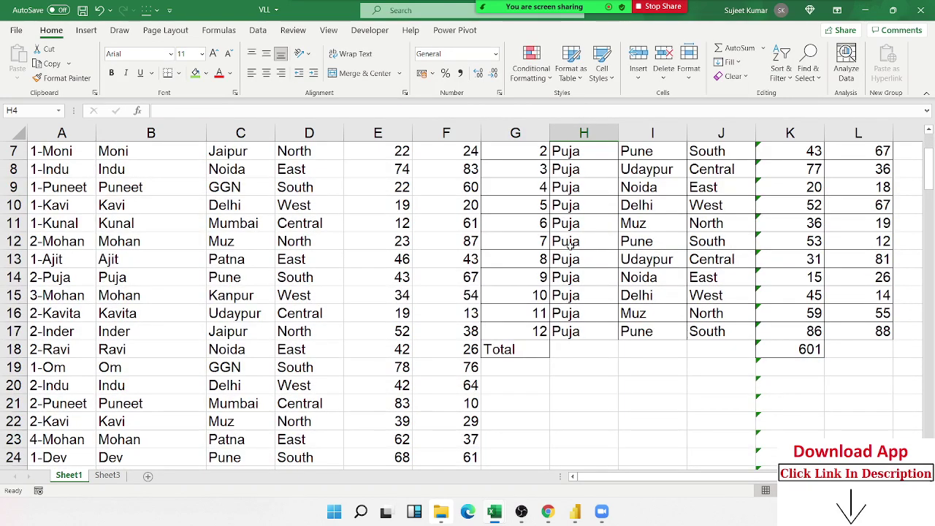
scroll(571, 241, up, 2)
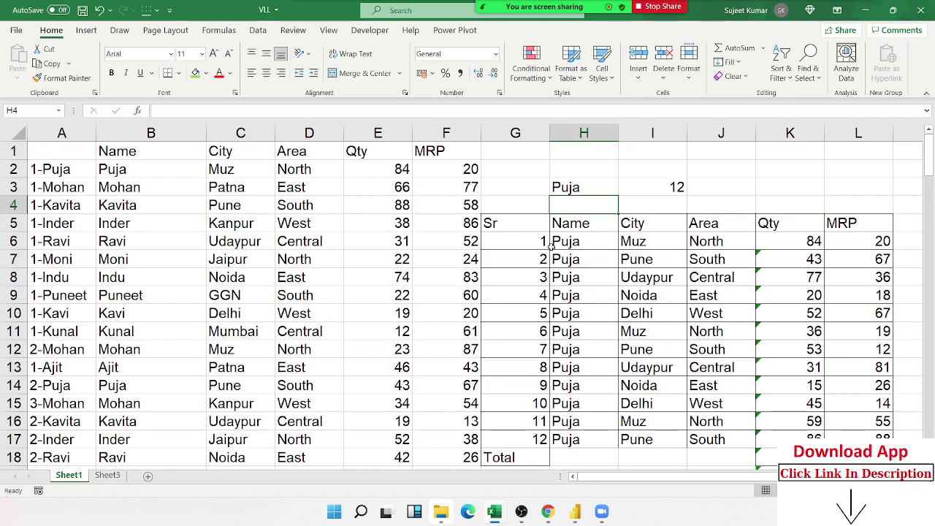
click(535, 457)
click(526, 244)
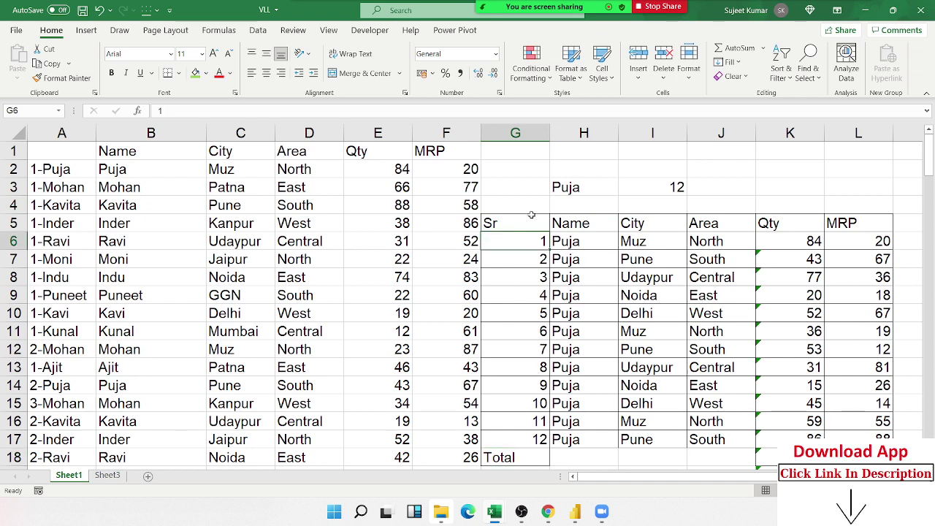
Start a formula-based conditional rule on G6 with =$G6="Total".
click(538, 70)
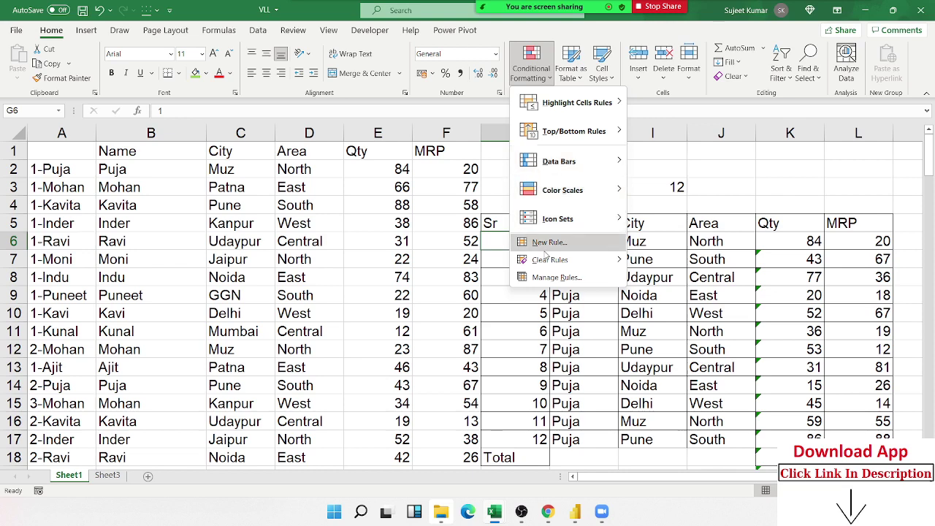
click(546, 247)
click(113, 212)
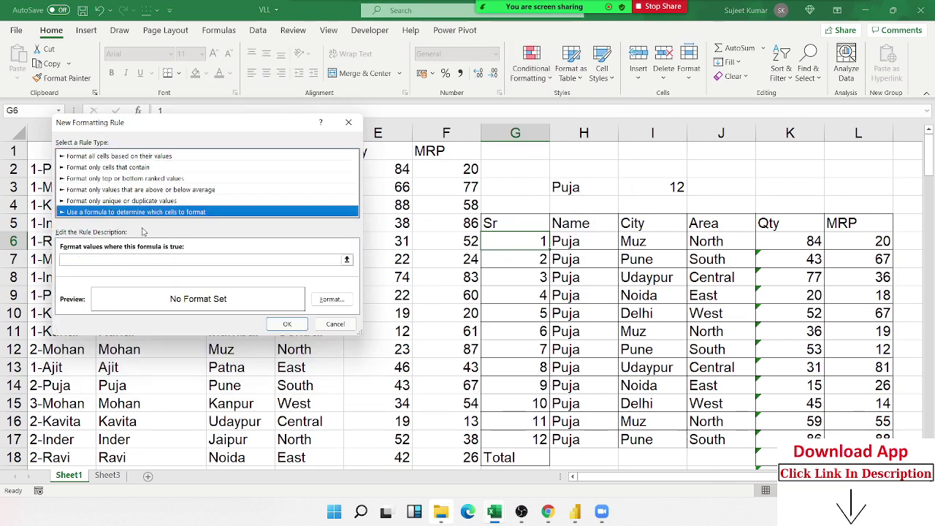
click(524, 244)
text(=)
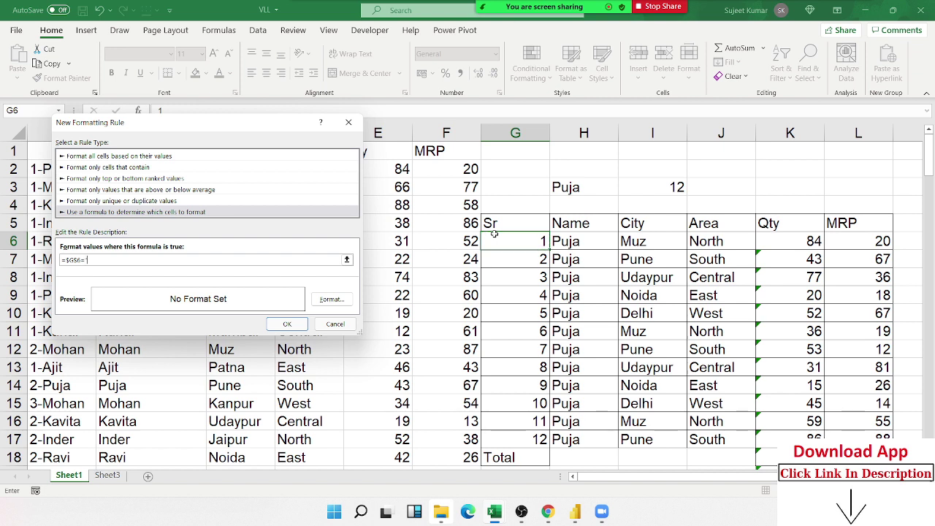
text("Total)
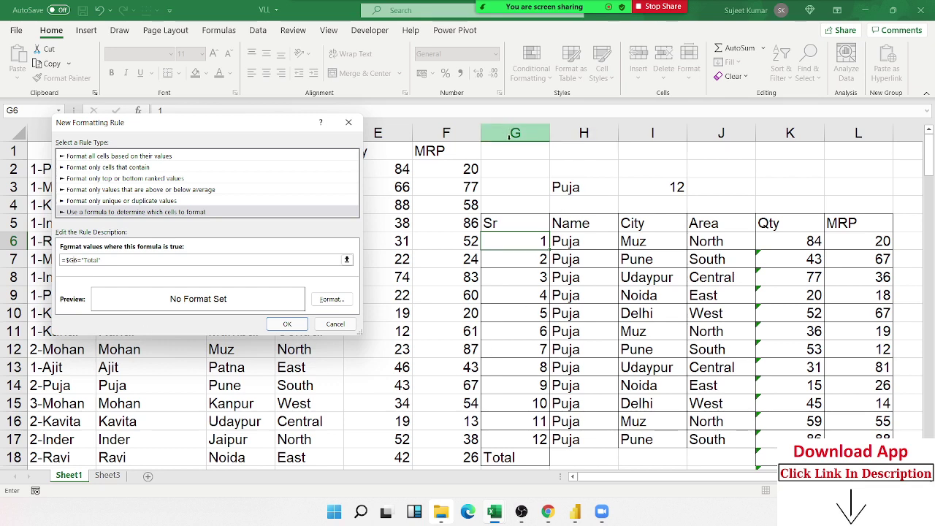
Set the rule's font style to Bold and save the rule.
click(332, 299)
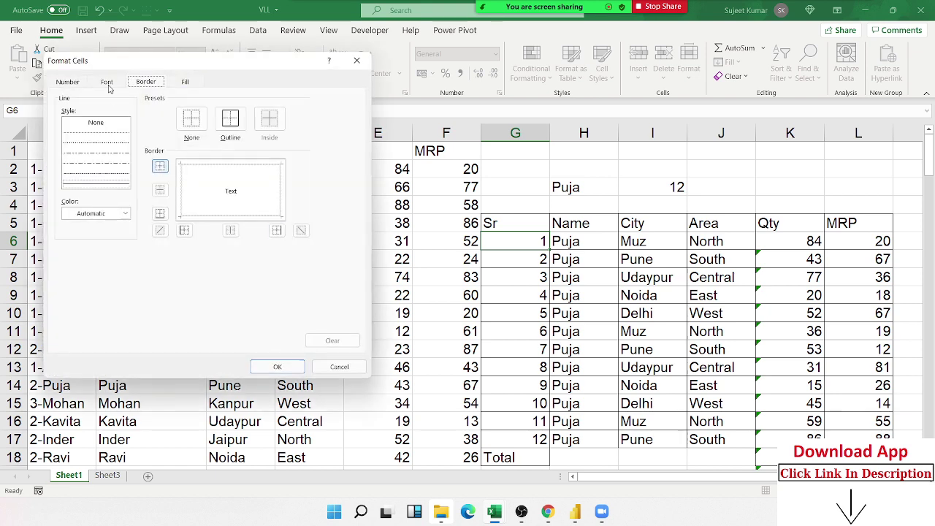
click(107, 82)
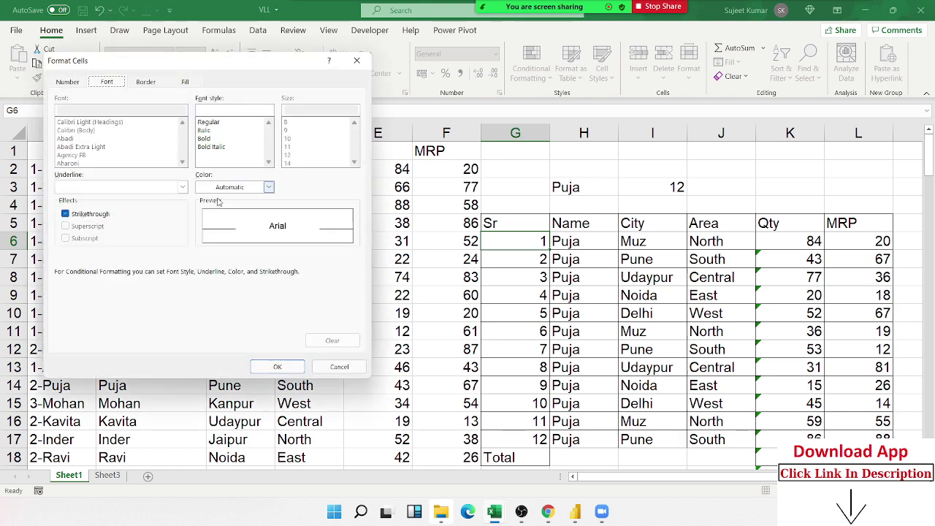
click(207, 138)
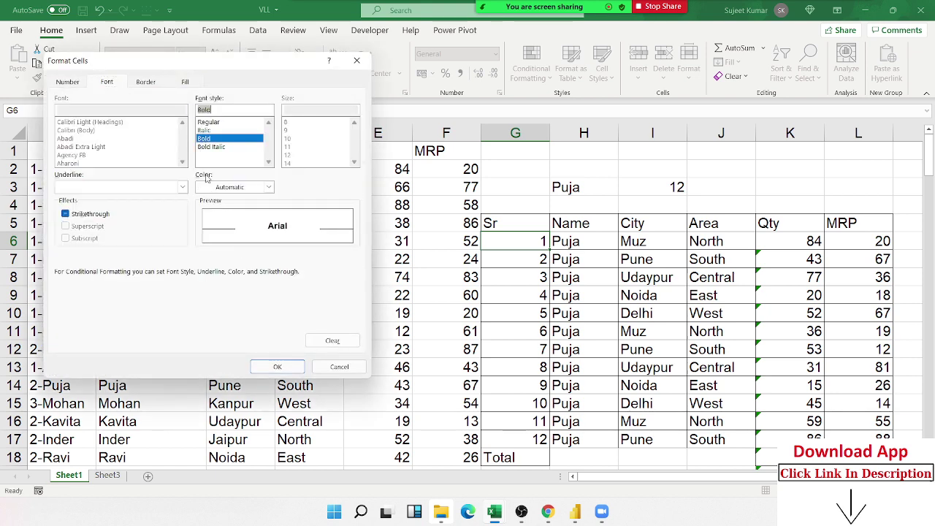
click(263, 367)
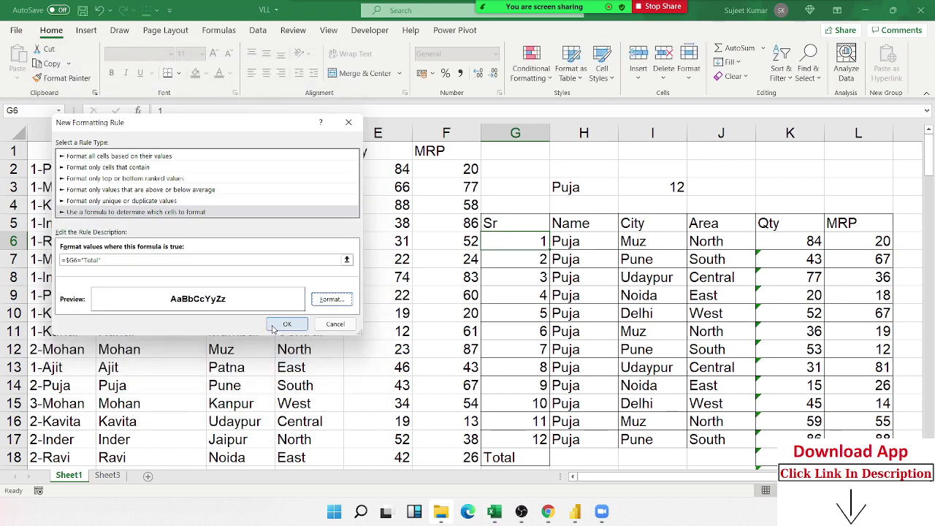
click(275, 327)
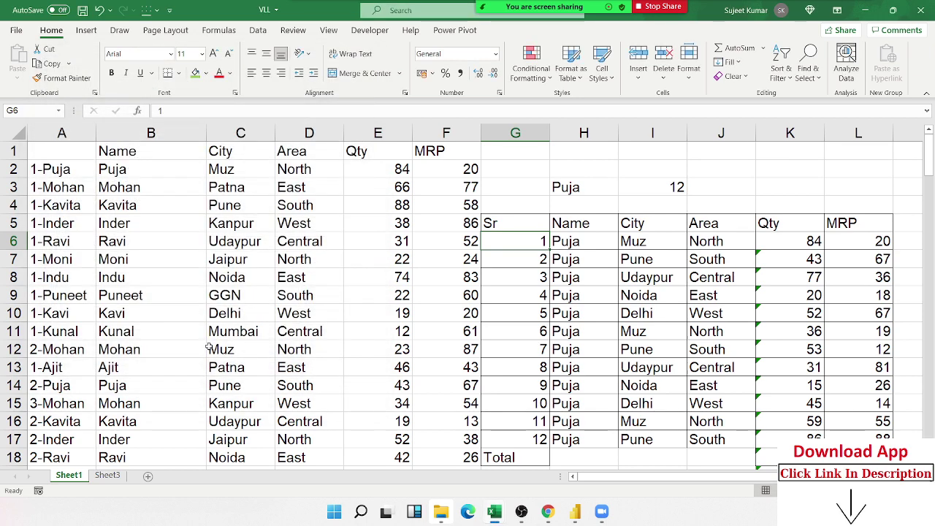
Paint G6's bold-Total format over G6:L35, confirm the bold 601 Total, and switch to Sheet3.
click(69, 78)
mouse_move(541, 241)
mouse_down()
mouse_move(877, 447)
mouse_move(854, 411)
mouse_up()
scroll(761, 359, up, 6)
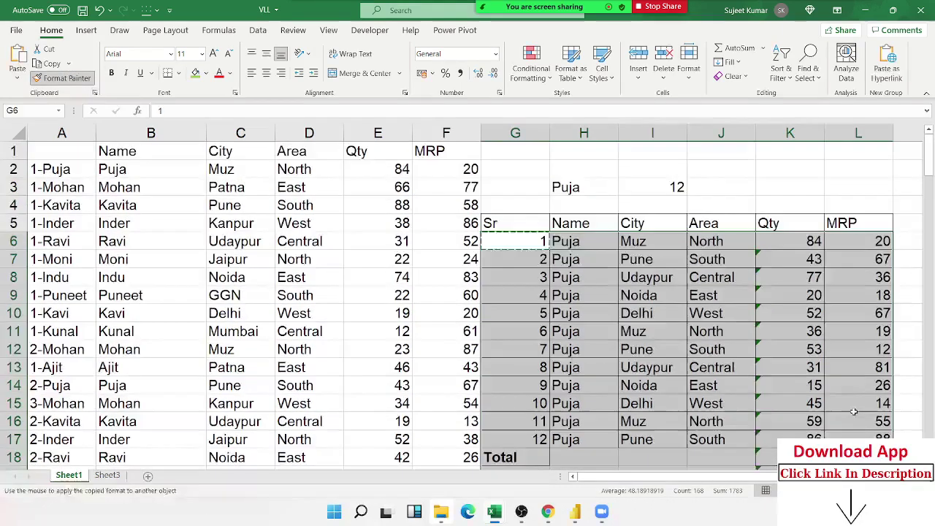
click(760, 359)
scroll(760, 359, down, 1)
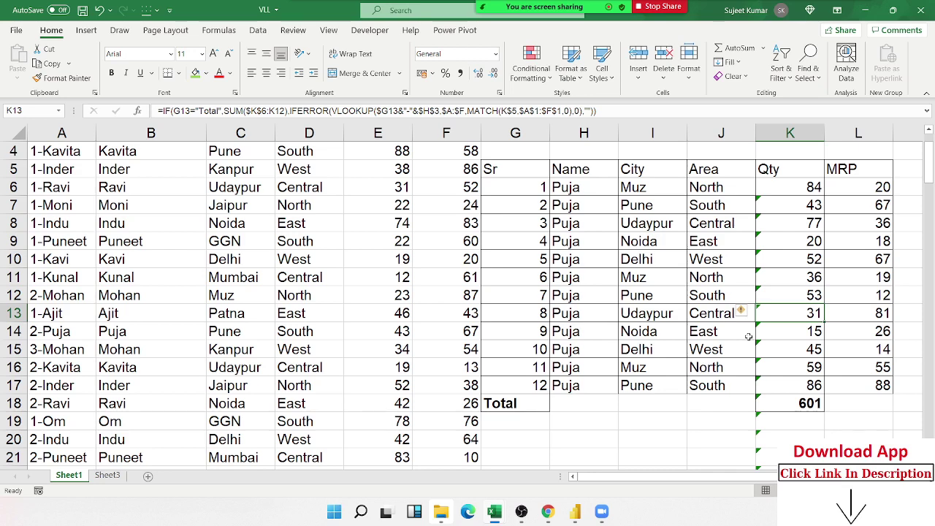
click(107, 476)
On Sheet3, enter Puja in E4 and her first quantity, 84, in F4.
click(88, 208)
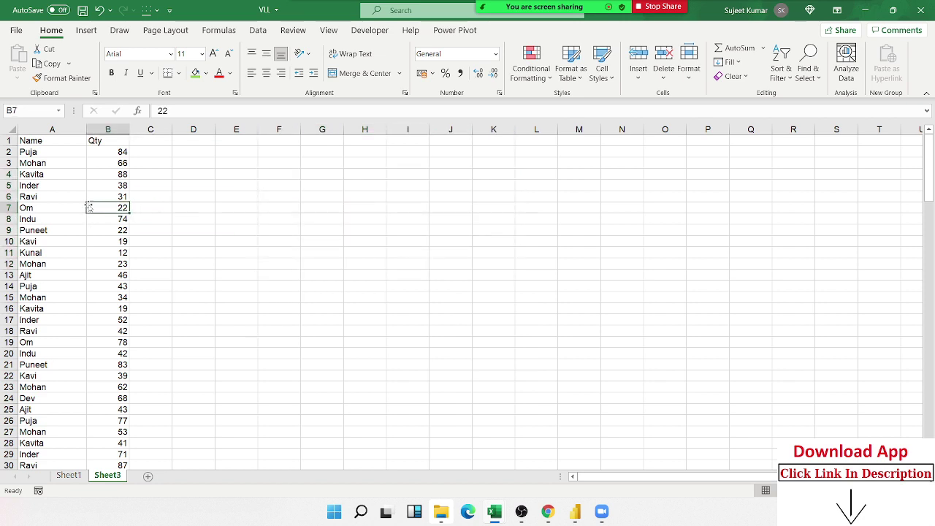
click(235, 171)
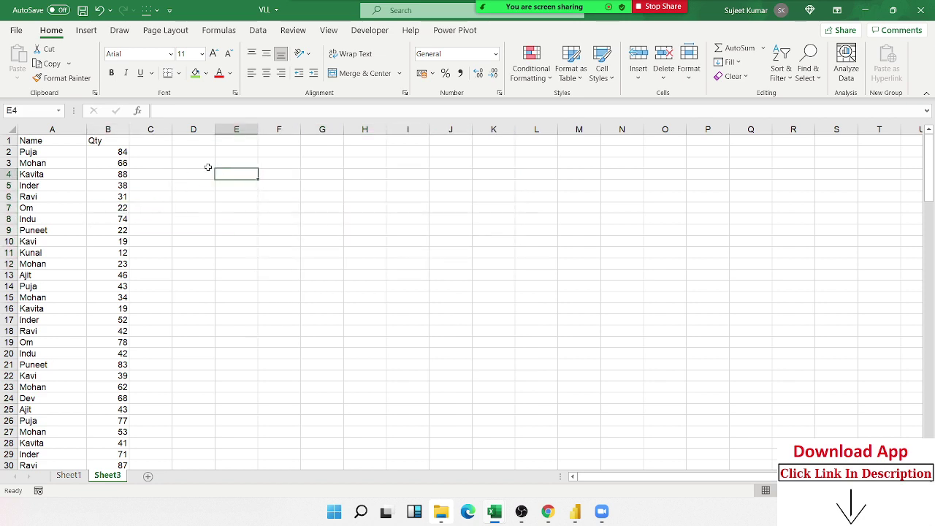
text(Puja)
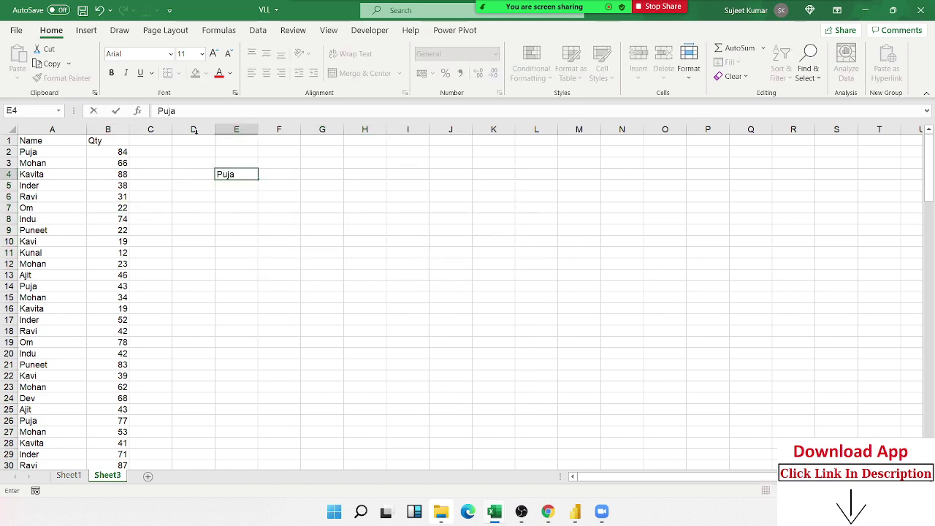
click(355, 228)
click(120, 152)
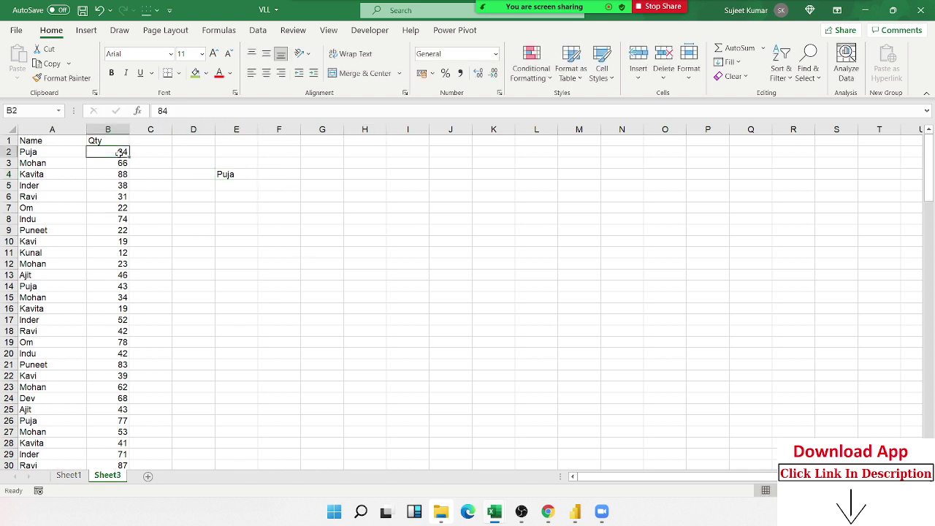
click(284, 174)
text(84)
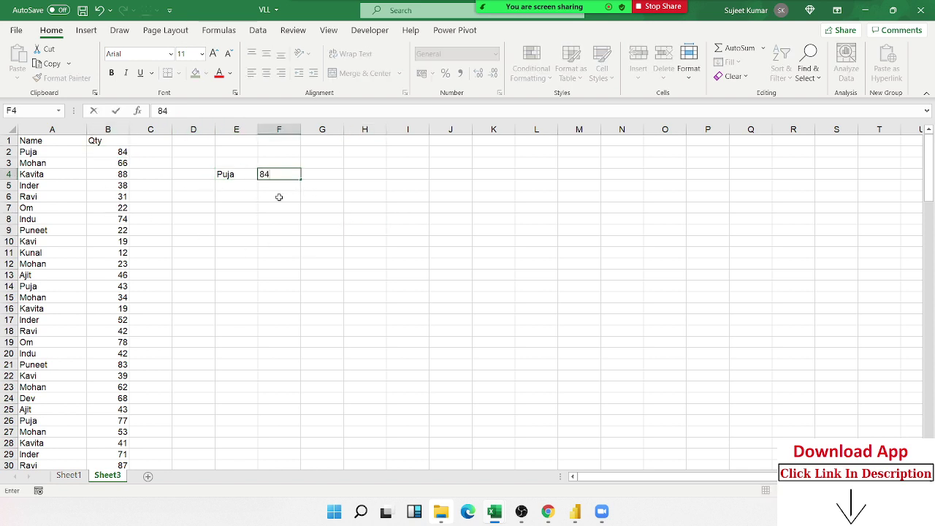
key(Return)
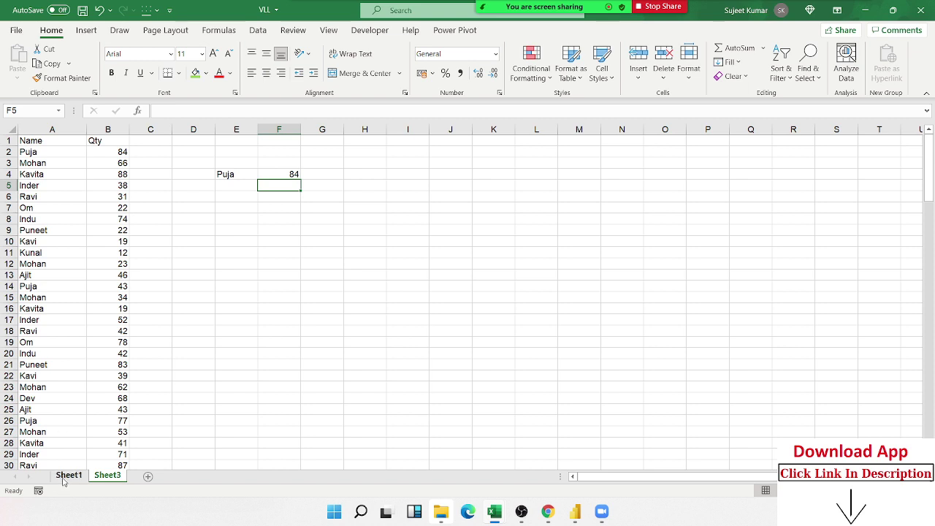
Check the sum of Sheet1's Qty values K6:K20, then reselect F4 on Sheet3.
click(68, 476)
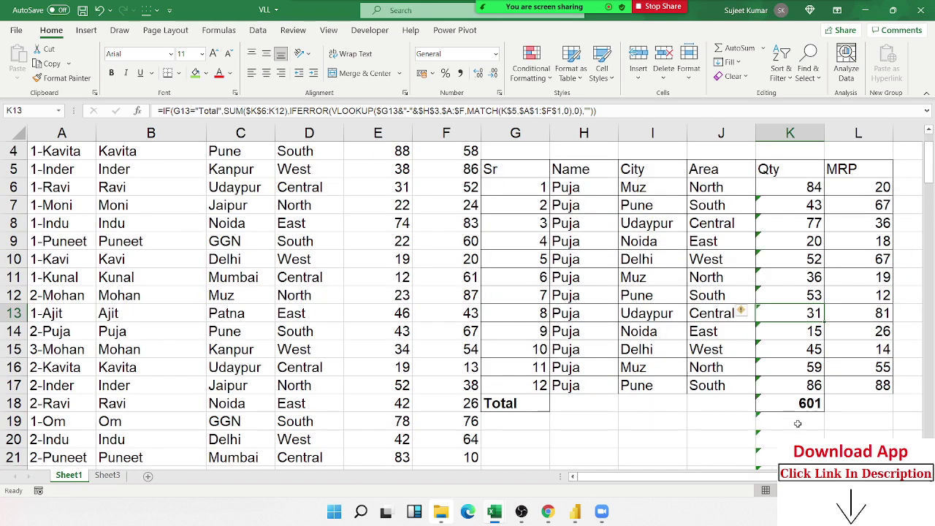
drag(797, 438, 809, 189)
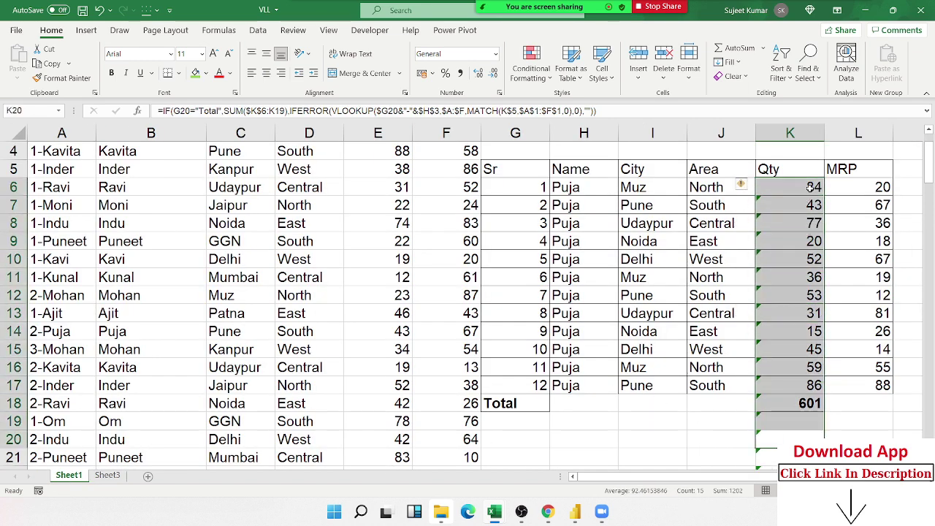
click(107, 476)
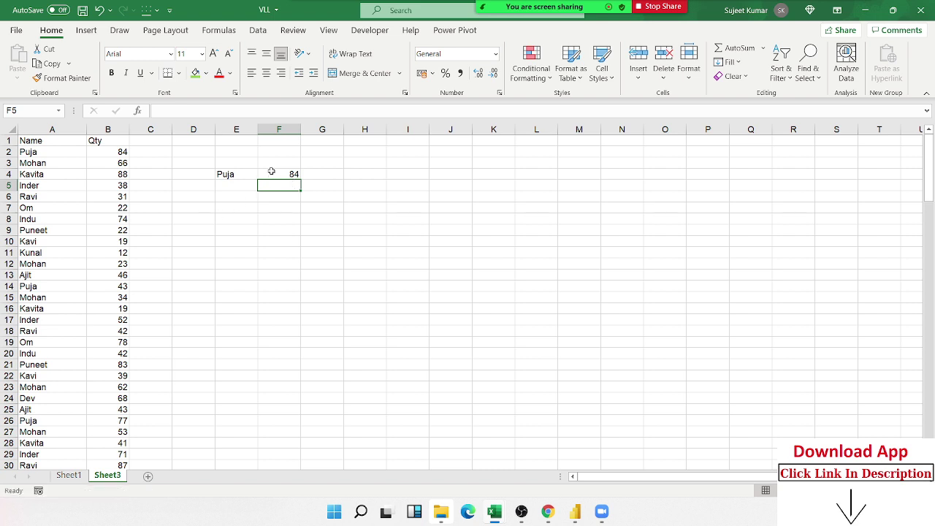
click(272, 172)
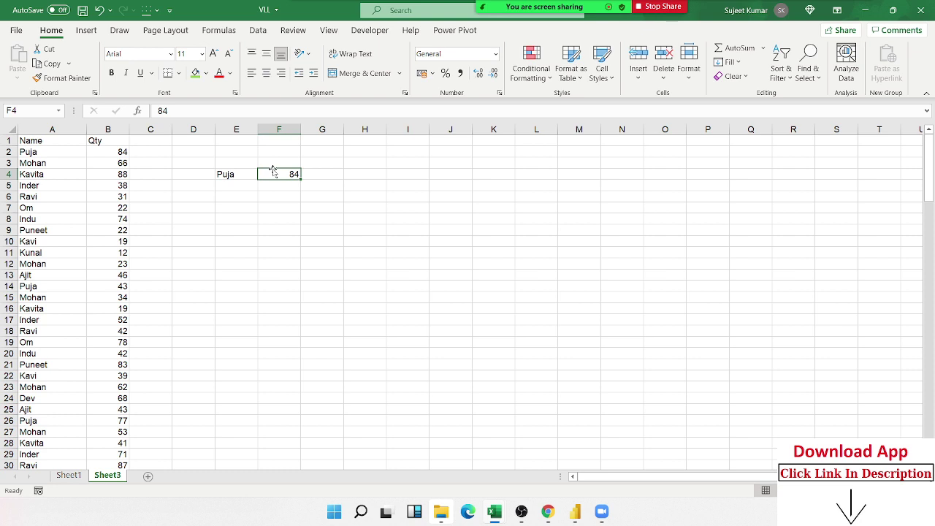
Start editing F4, then cancel the edit so it keeps its value 84.
key(F2)
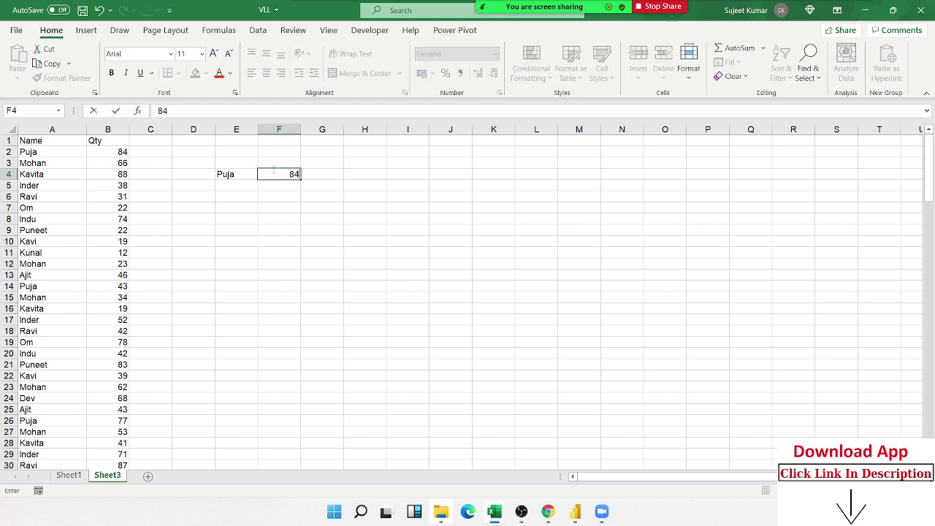
text(.)
text(43)
key(BackSpace)
key(BackSpace)
key(BackSpace)
text(.43)
key(Escape)
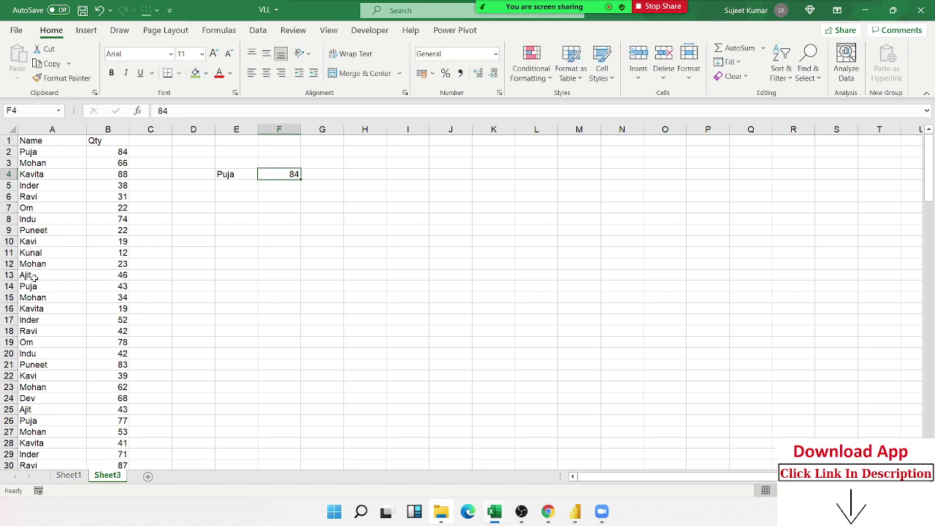
Begin a TEXTJOIN formula in F4 with a "," delimiter, TRUE, and an IF testing A2:A139.
text(=text)
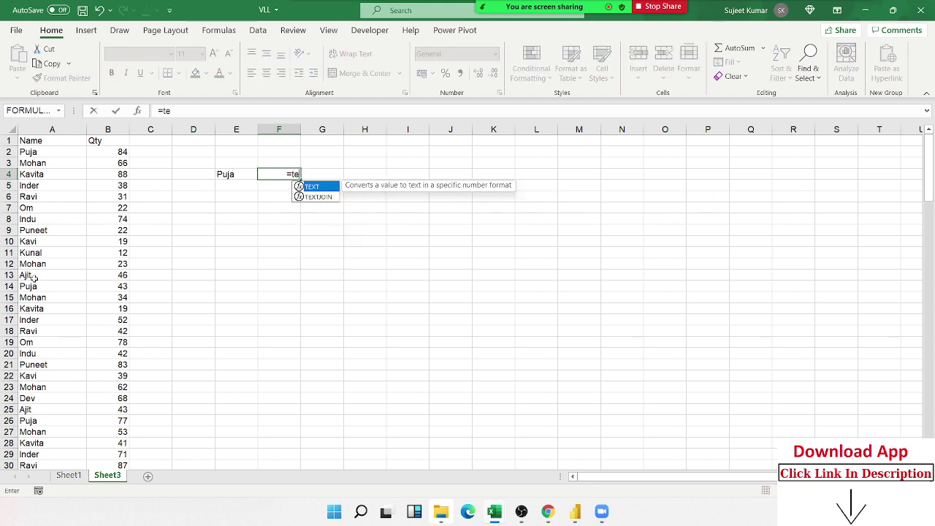
key(Down)
key(Tab)
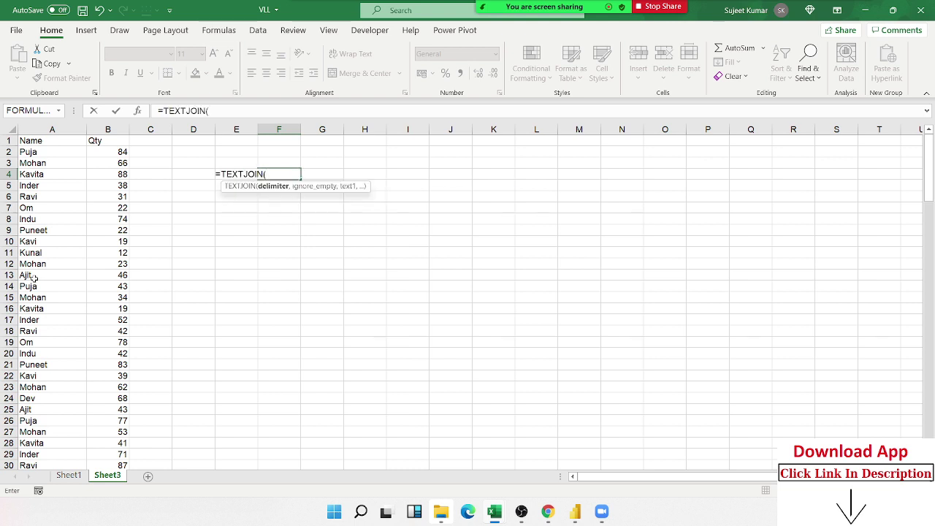
text(",")
text(,)
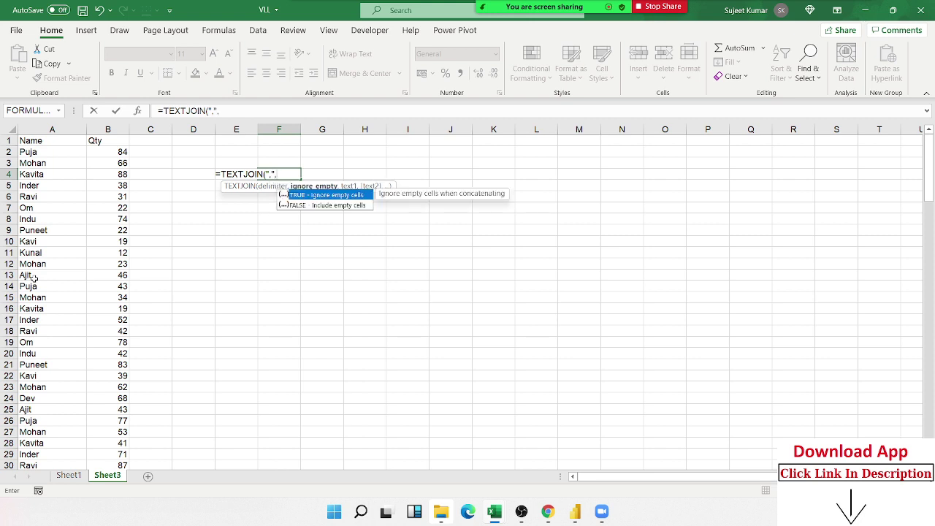
key(Tab)
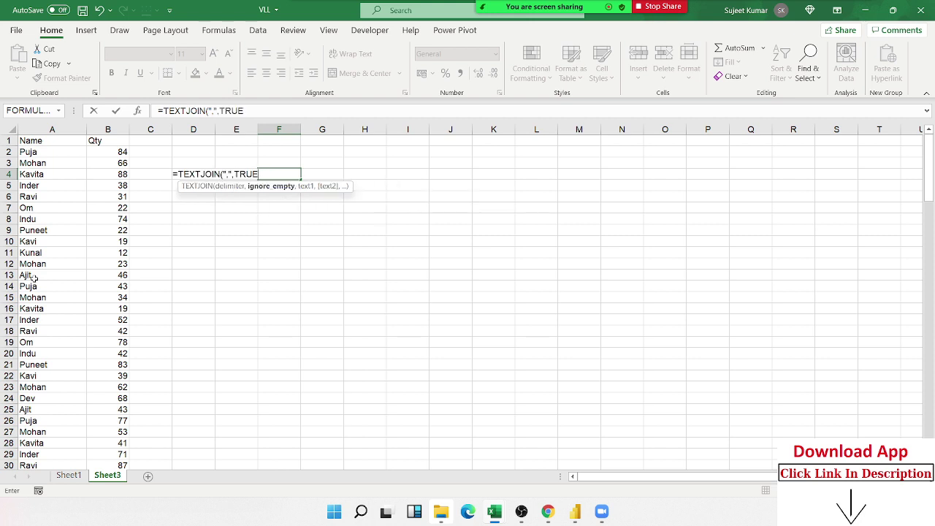
text(,)
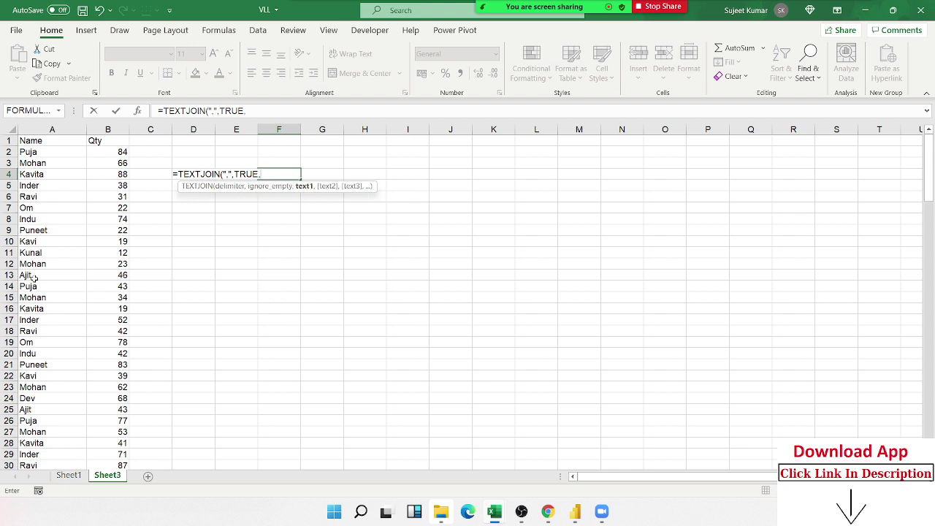
text(IF()
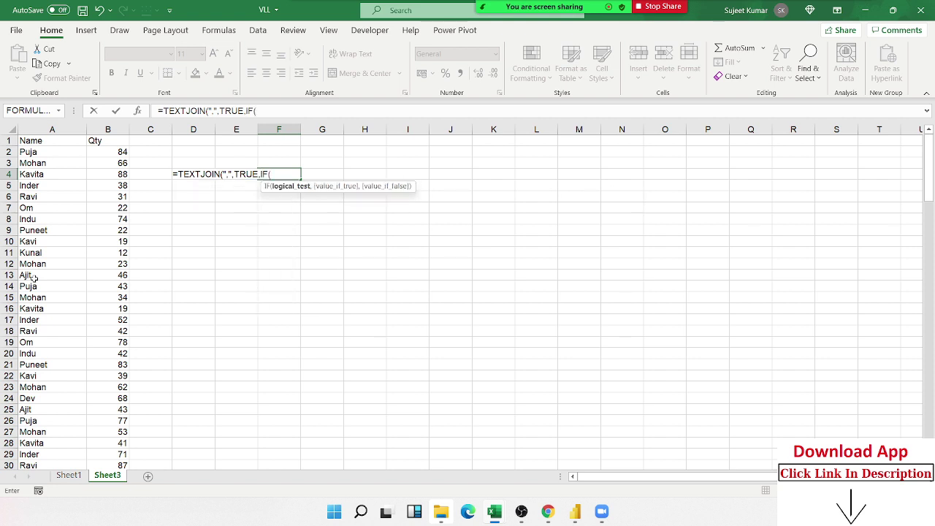
key(Left)
key(Left)
key(Left)
key(Left)
key(Left)
key(Up)
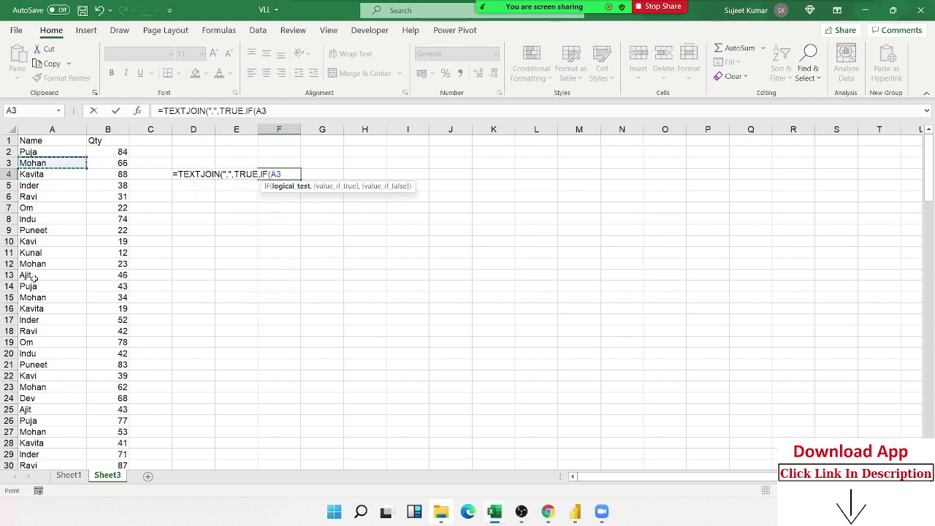
key(Up)
key(ctrl+shift+Down)
Finish the formula as =TEXTJOIN(",",TRUE,IF(A2:A139=E4,B2:B139,"")) and commit it.
text(2:A139=)
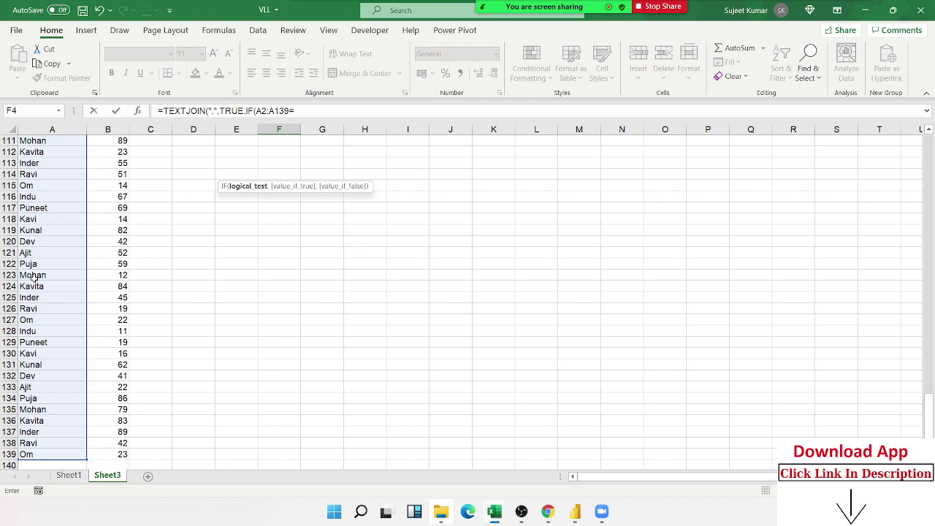
key(Up)
key(Left)
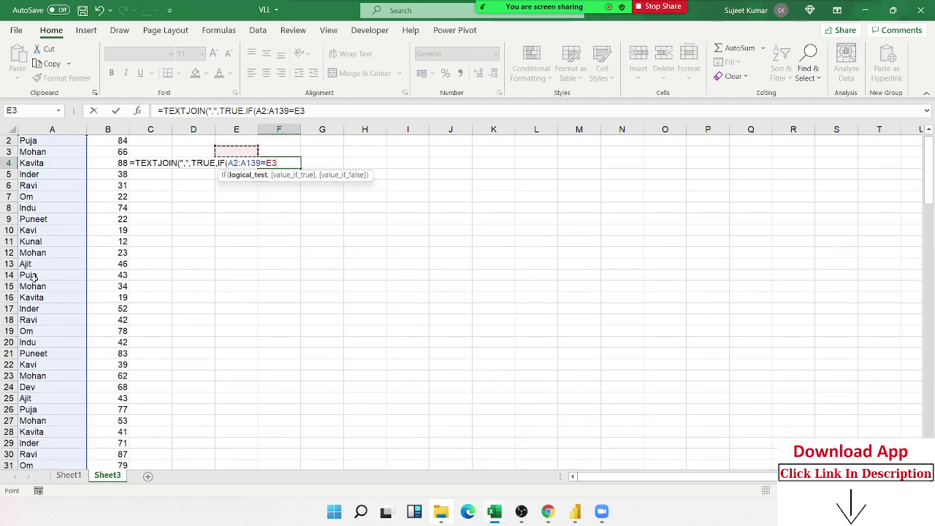
key(Down)
text(,)
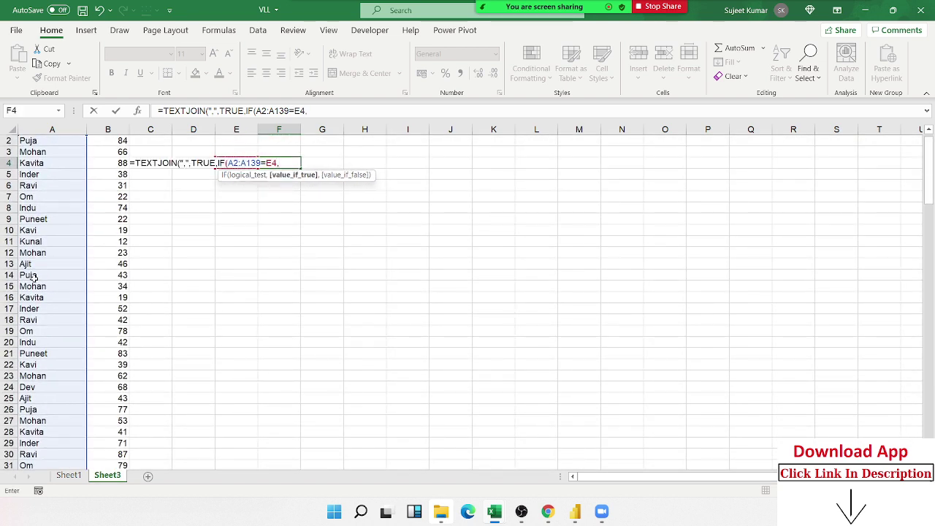
key(Left)
key(Left)
key(Left)
key(Left)
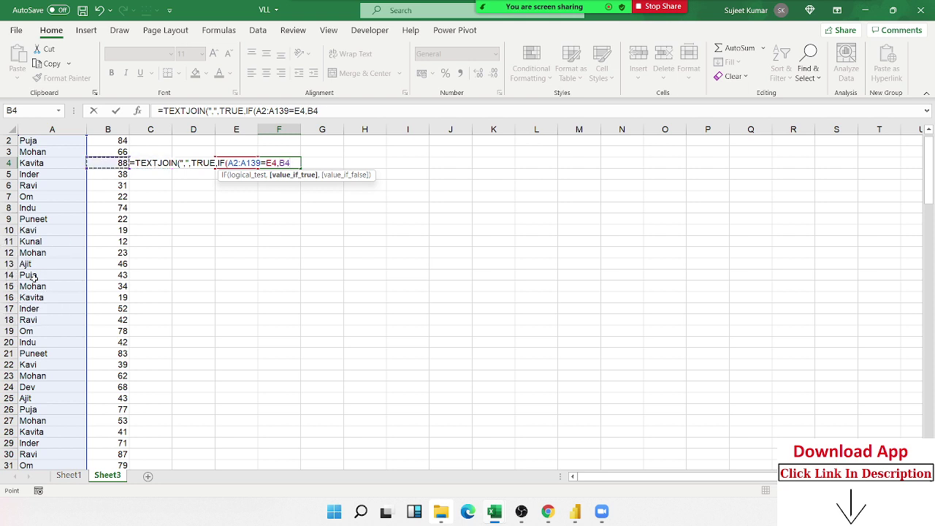
key(Up)
key(Up)
key(Up)
key(Down)
key(ctrl+shift+Down)
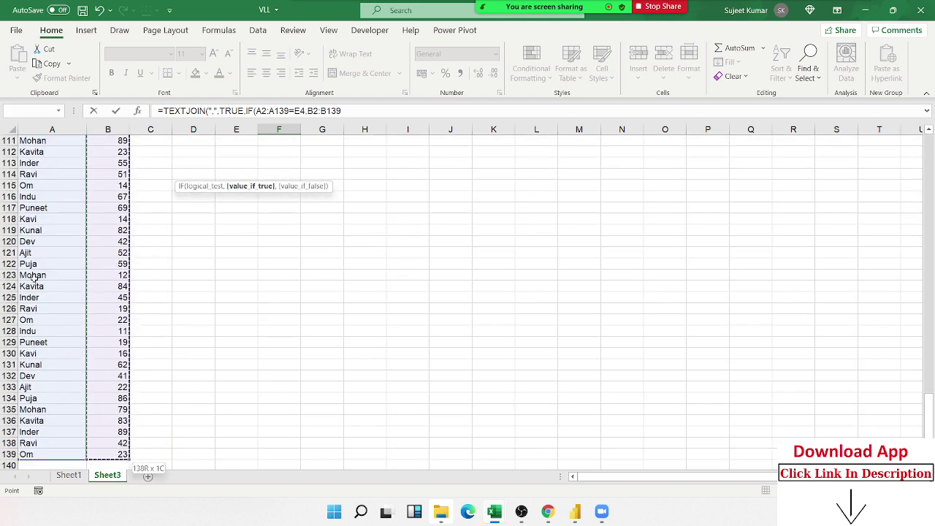
text(,)
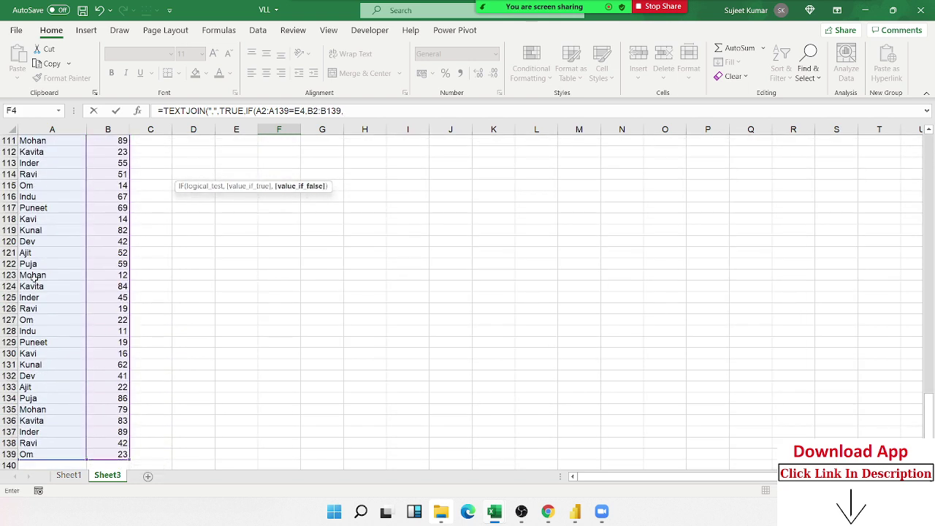
text(""))
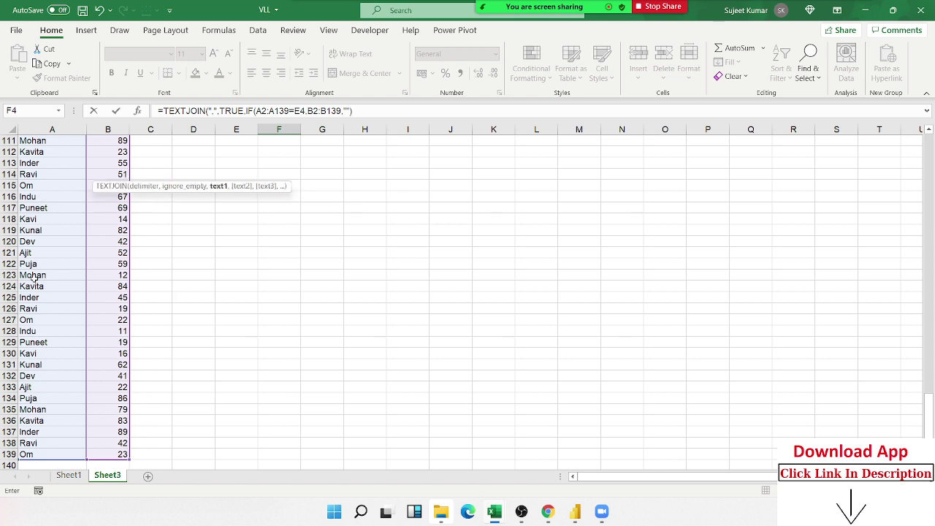
text())
key(Return)
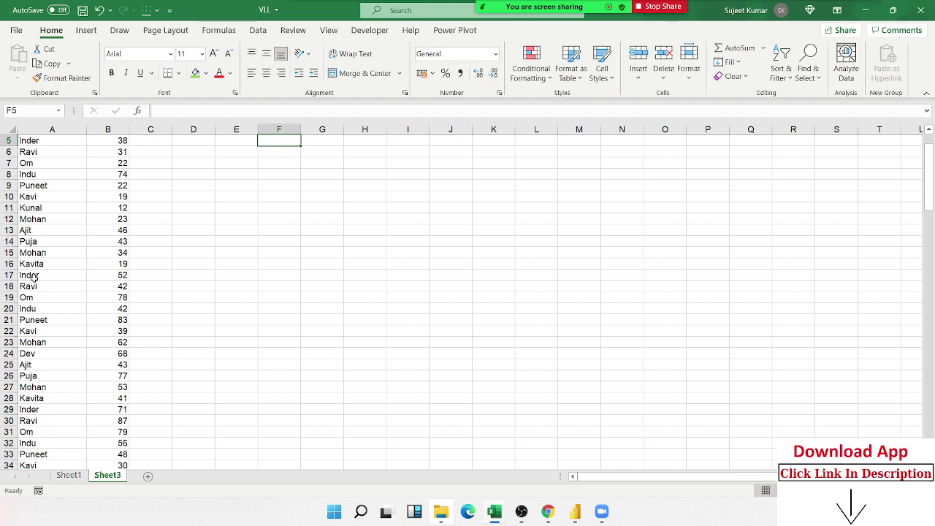
Inspect F4's formula, confirm it lists 84,43,77,20,52,36,53,31,15,45,59,86, then show the Formulas ribbon.
key(Up)
scroll(34, 277, up, 1)
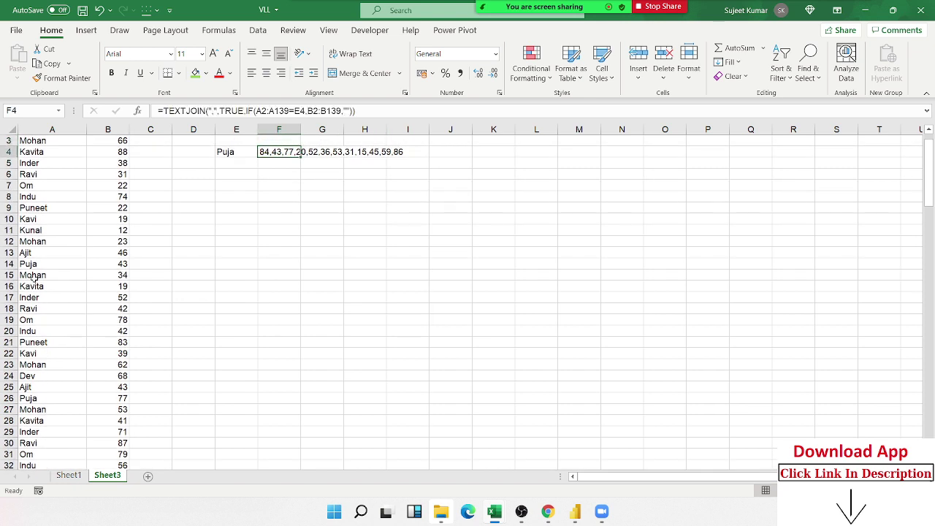
double_click(265, 151)
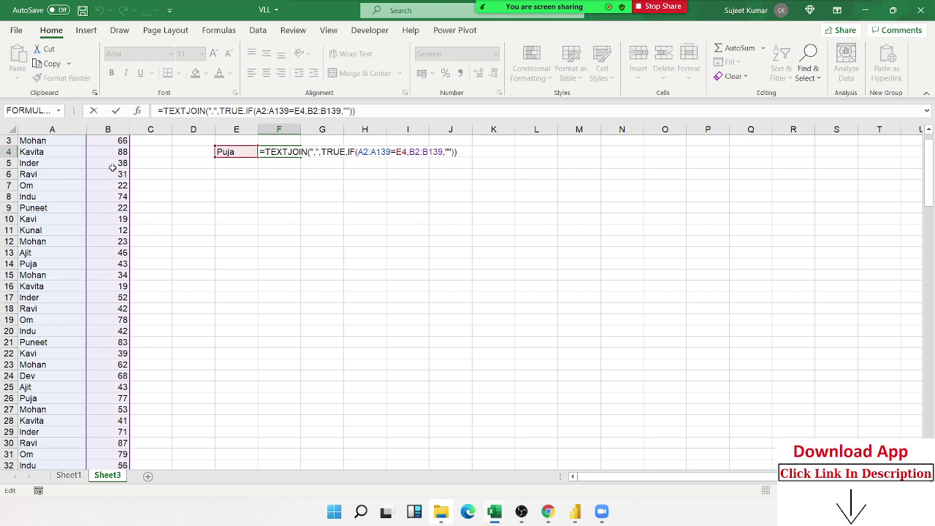
key(ctrl+Return)
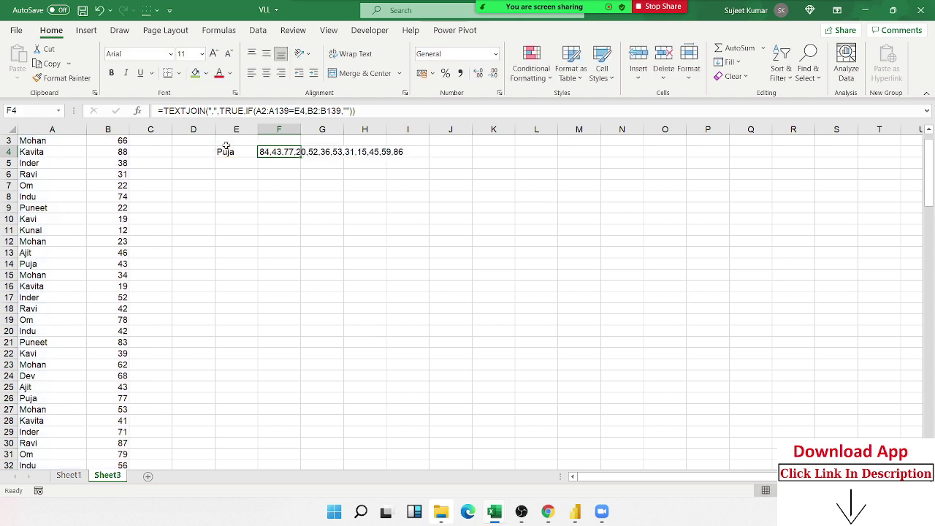
click(219, 30)
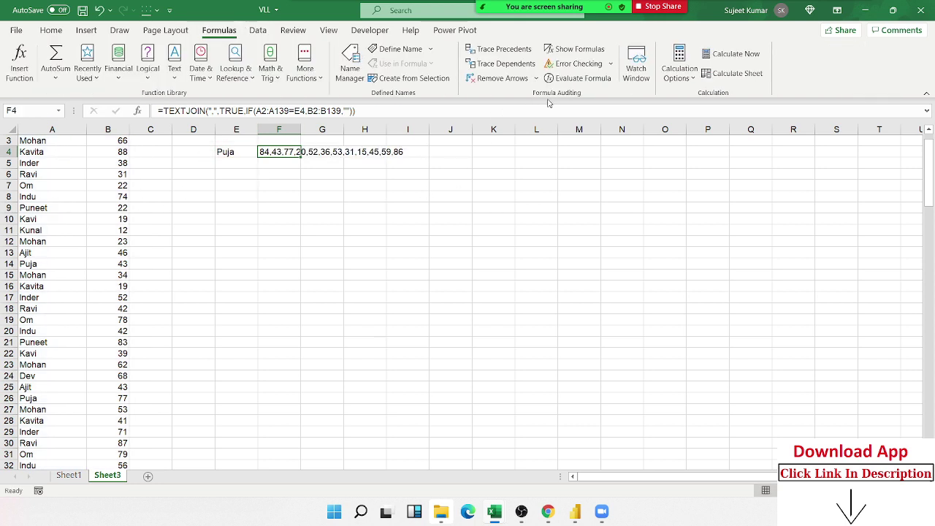
click(558, 84)
drag(234, 132, 457, 248)
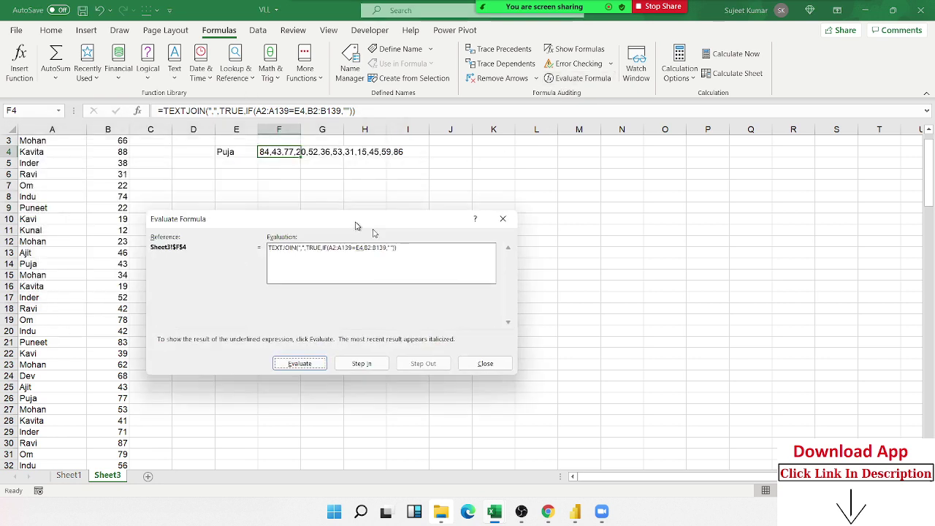
click(413, 390)
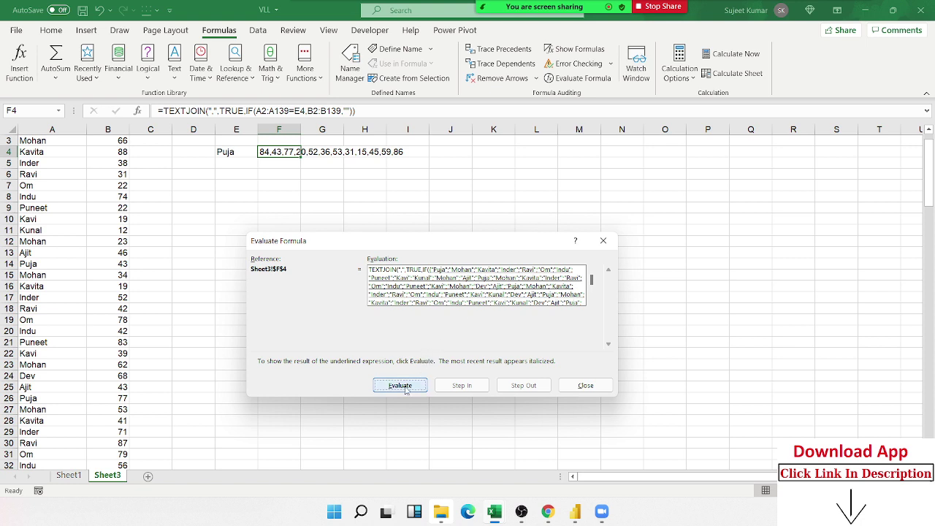
click(406, 387)
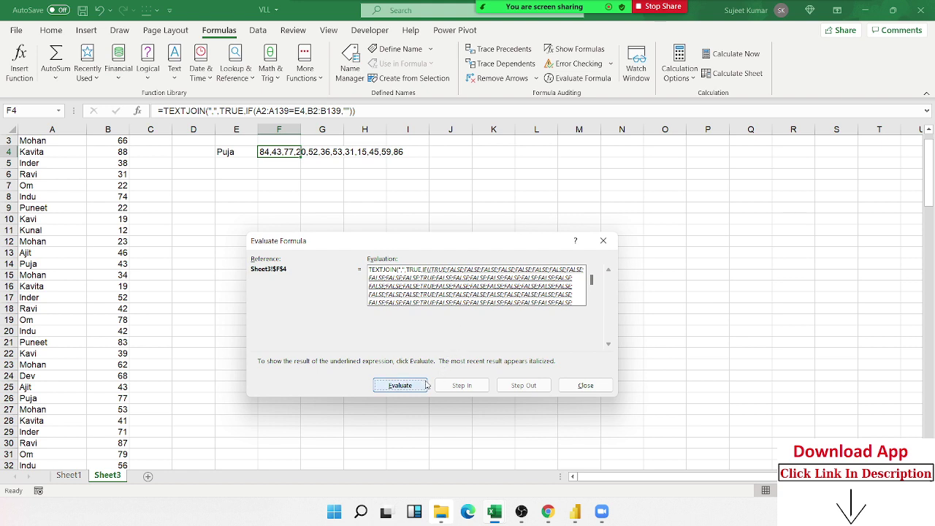
click(400, 386)
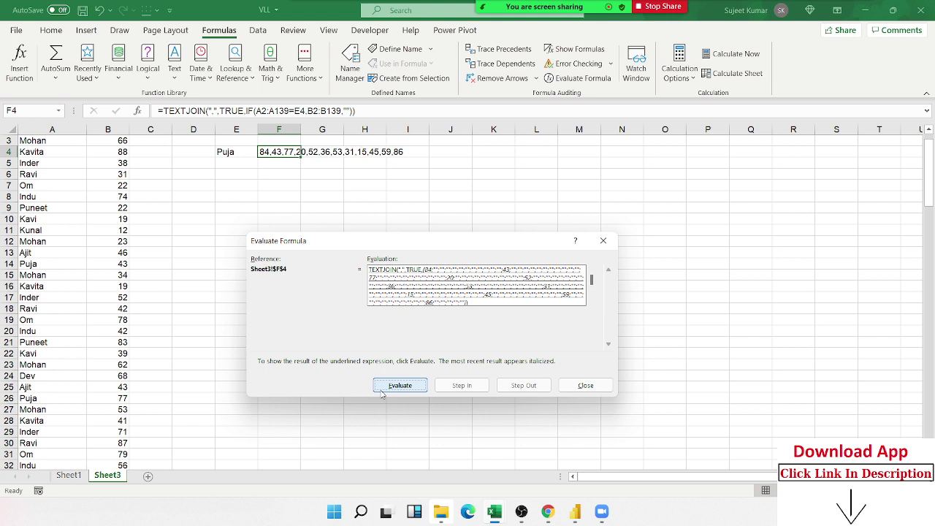
mouse_move(381, 11)
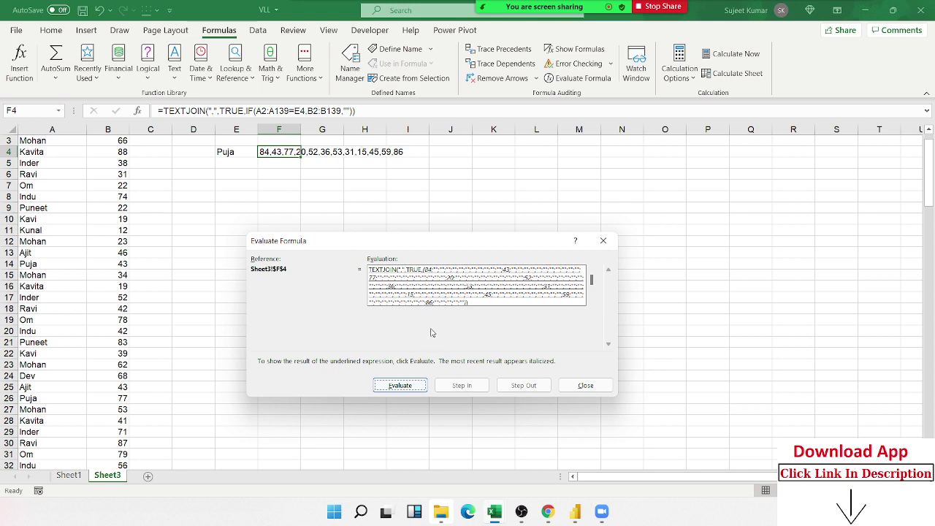
click(398, 385)
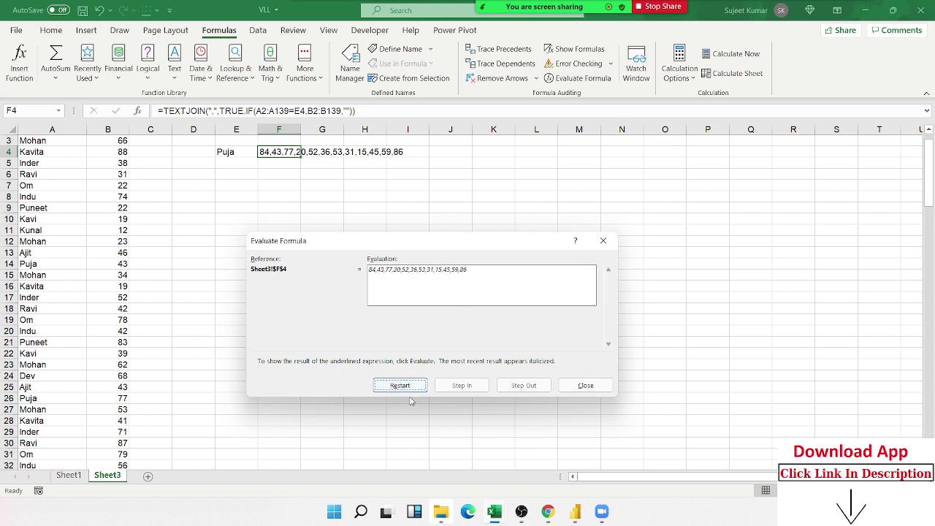
click(585, 386)
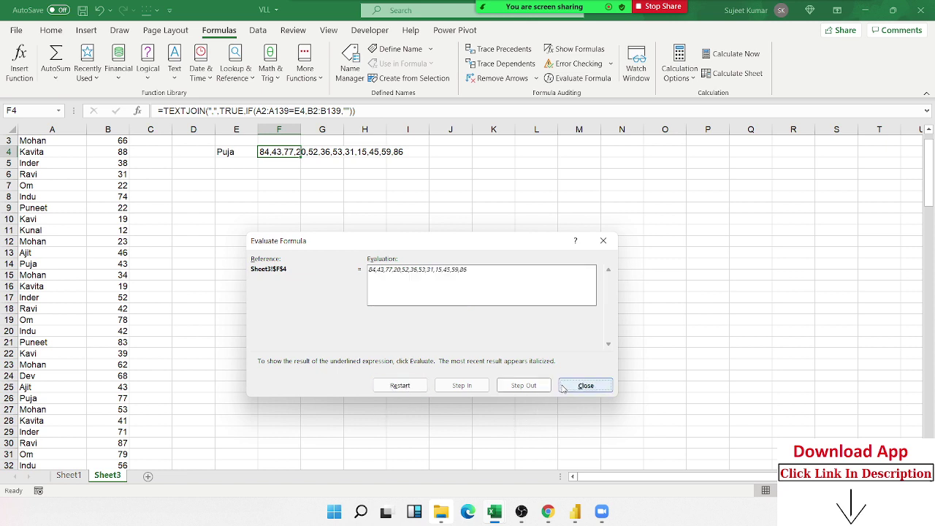
click(546, 515)
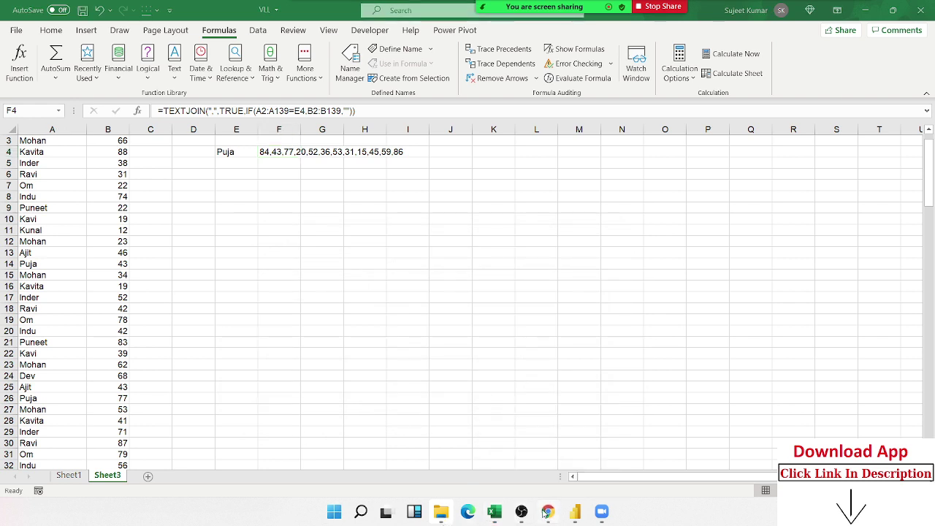
Switch to the Gmail inbox in the browser and start a new message.
click(545, 515)
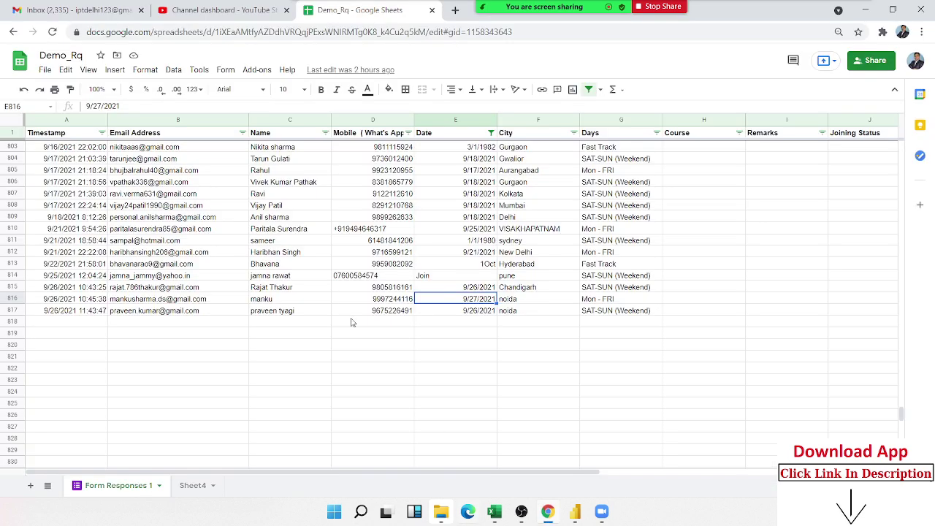
click(92, 12)
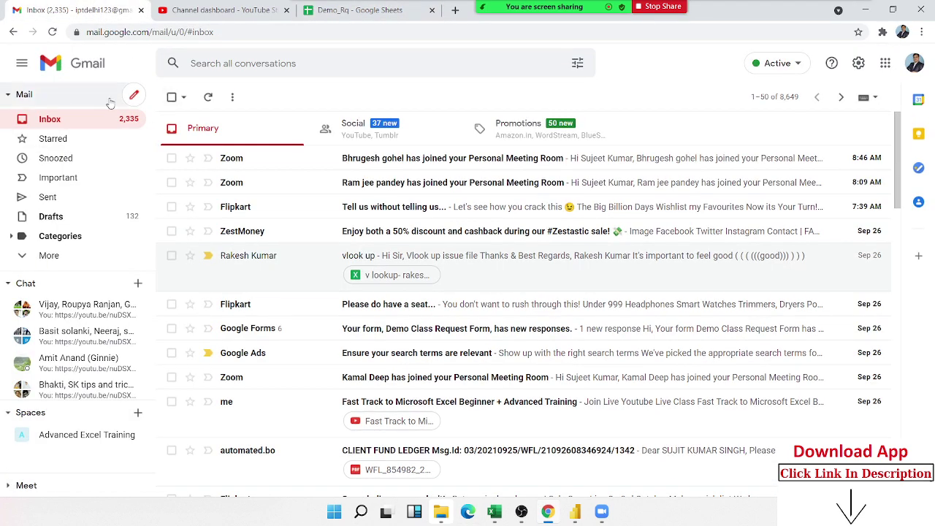
click(135, 96)
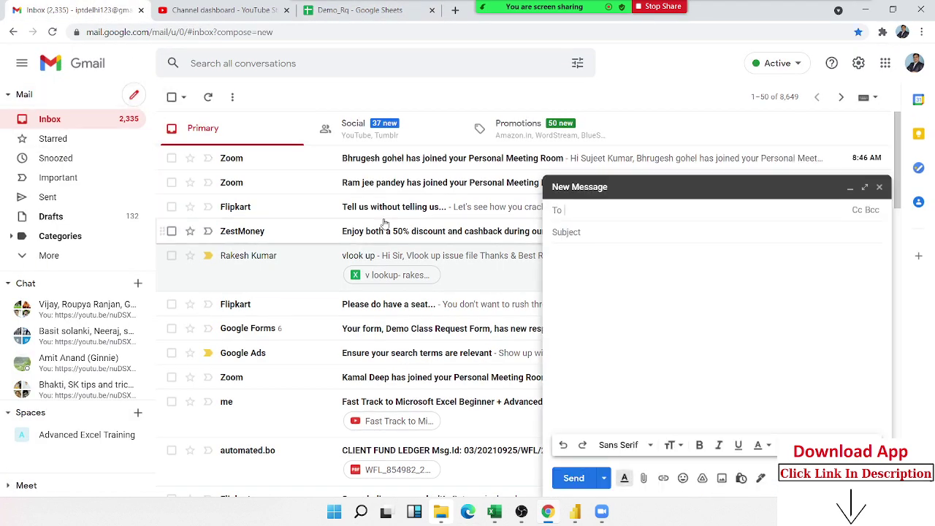
Address the draft to the suggested contact, set the subject 'file', and open the attachment picker.
text(gar)
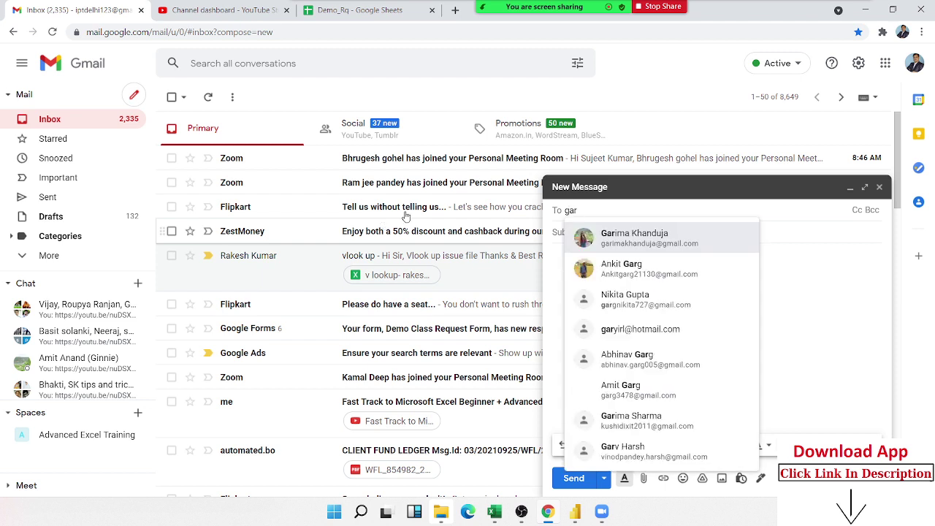
click(630, 234)
click(631, 234)
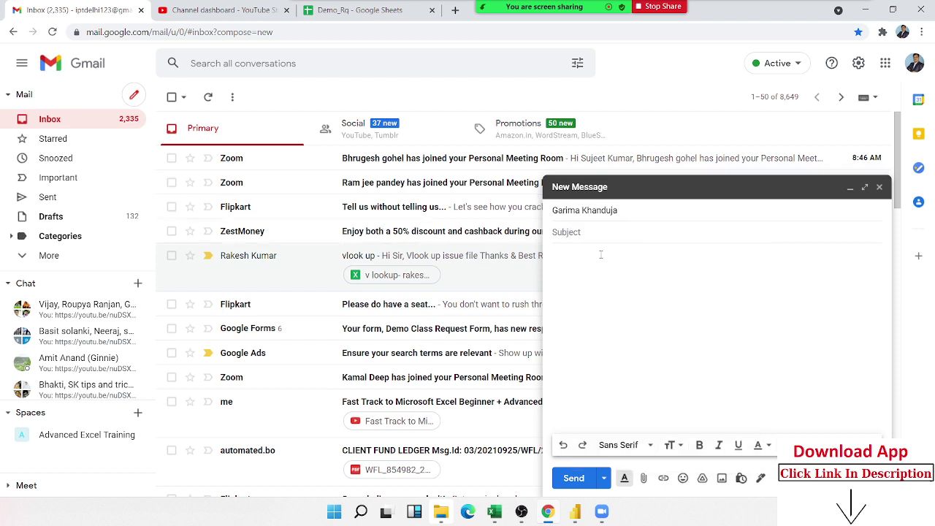
text(file)
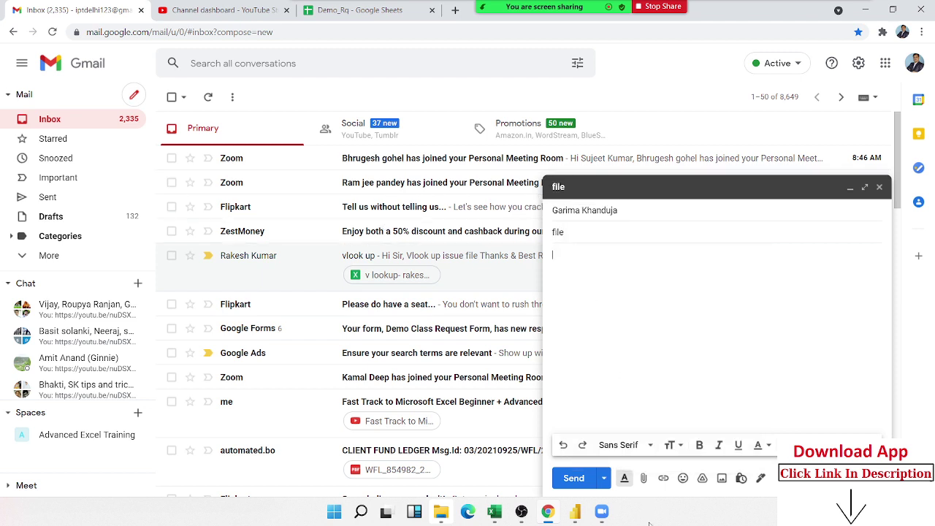
click(644, 478)
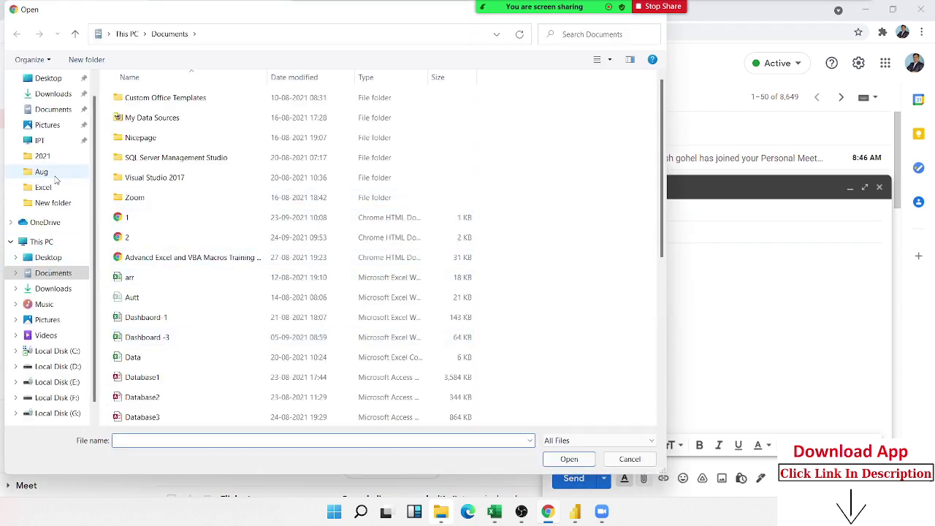
Attach VLL.xlsx from Documents, send the email, and minimize everything to the desktop.
click(63, 98)
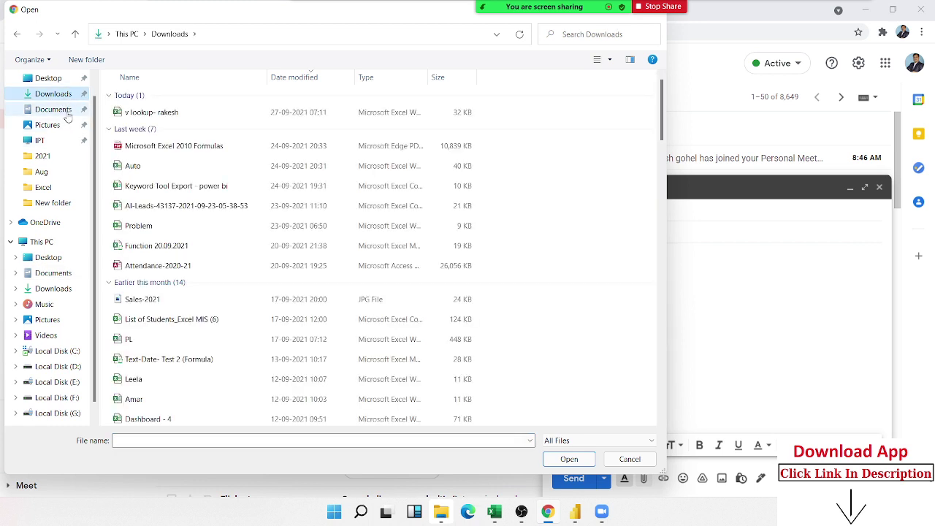
click(63, 110)
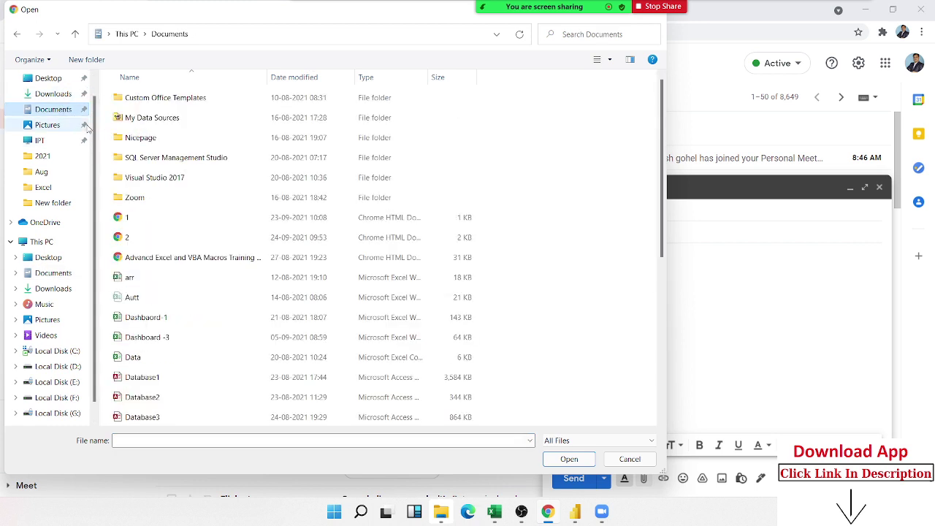
scroll(183, 322, down, 2)
scroll(185, 343, down, 3)
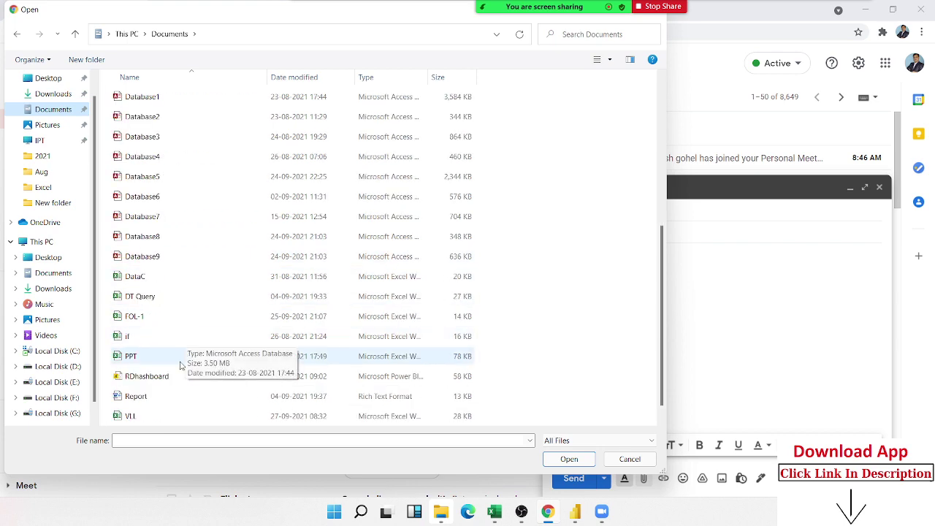
double_click(166, 414)
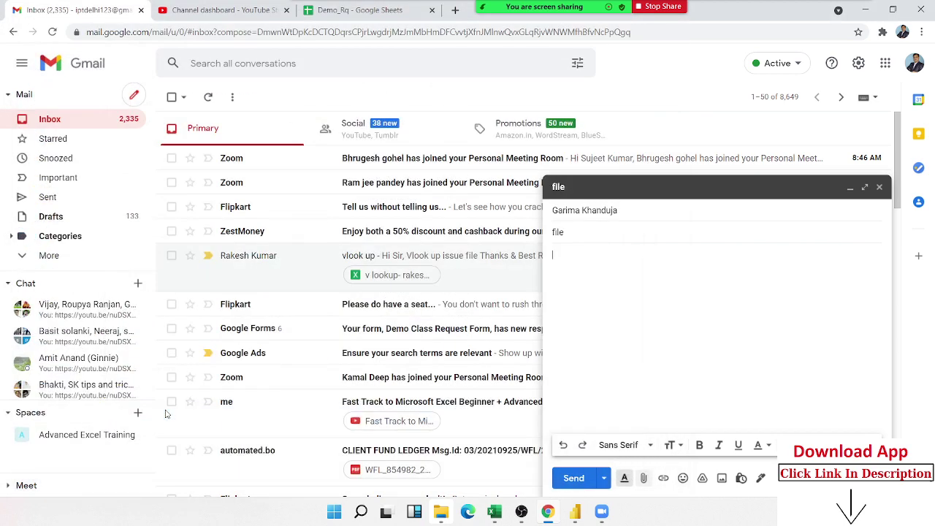
click(576, 480)
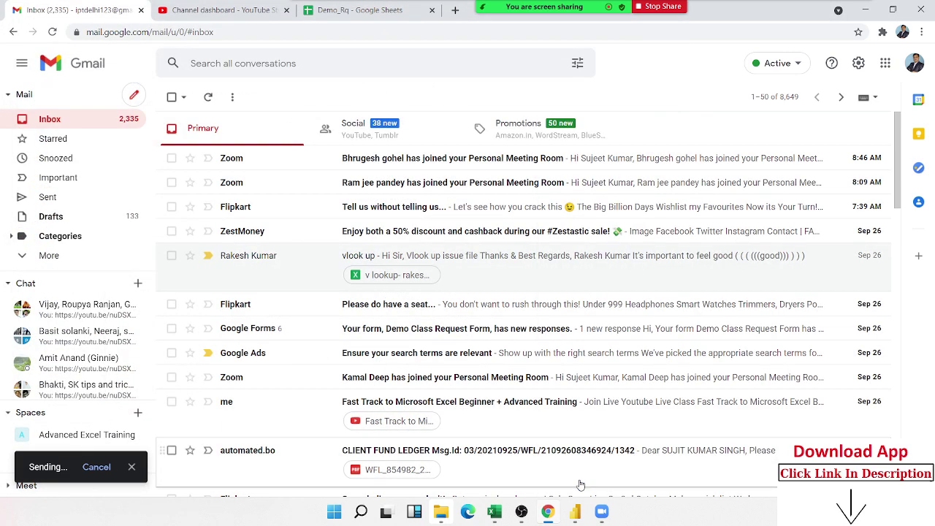
key(super+d)
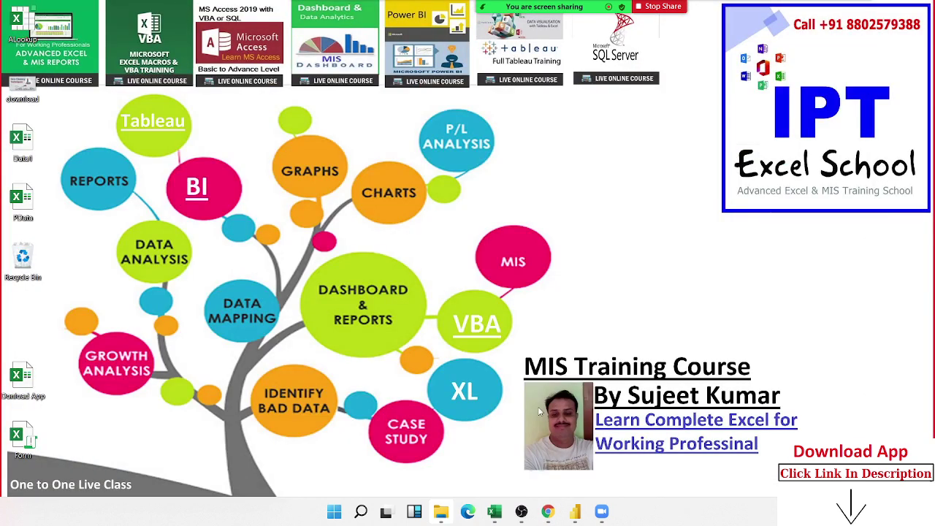